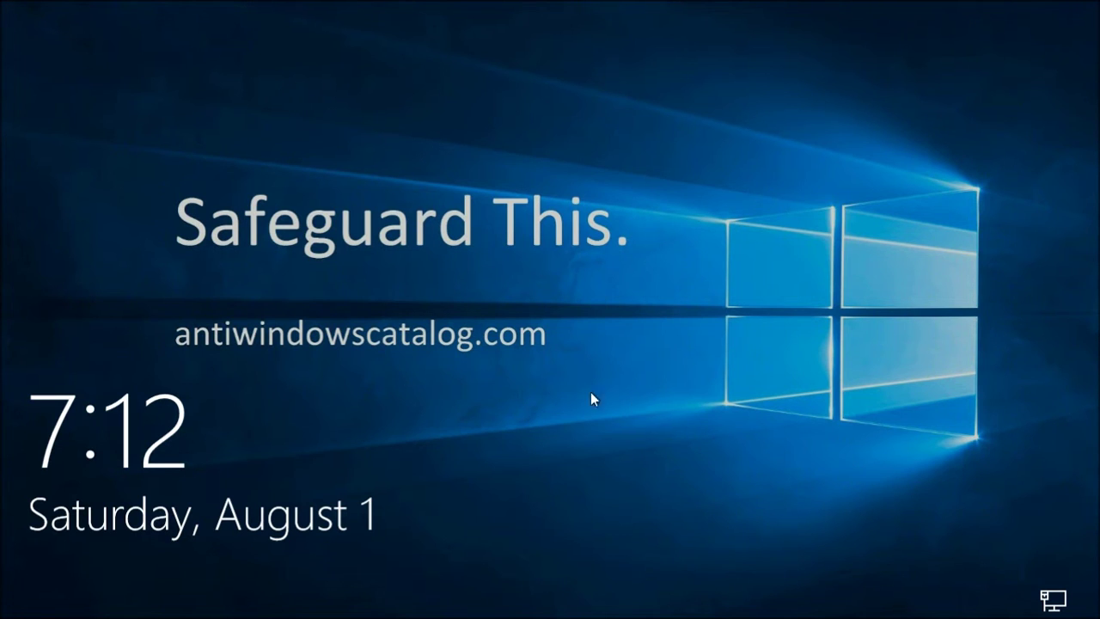
Step: Sign in to Windows as Maintenance Admin by entering the account password
left_click(534, 388)
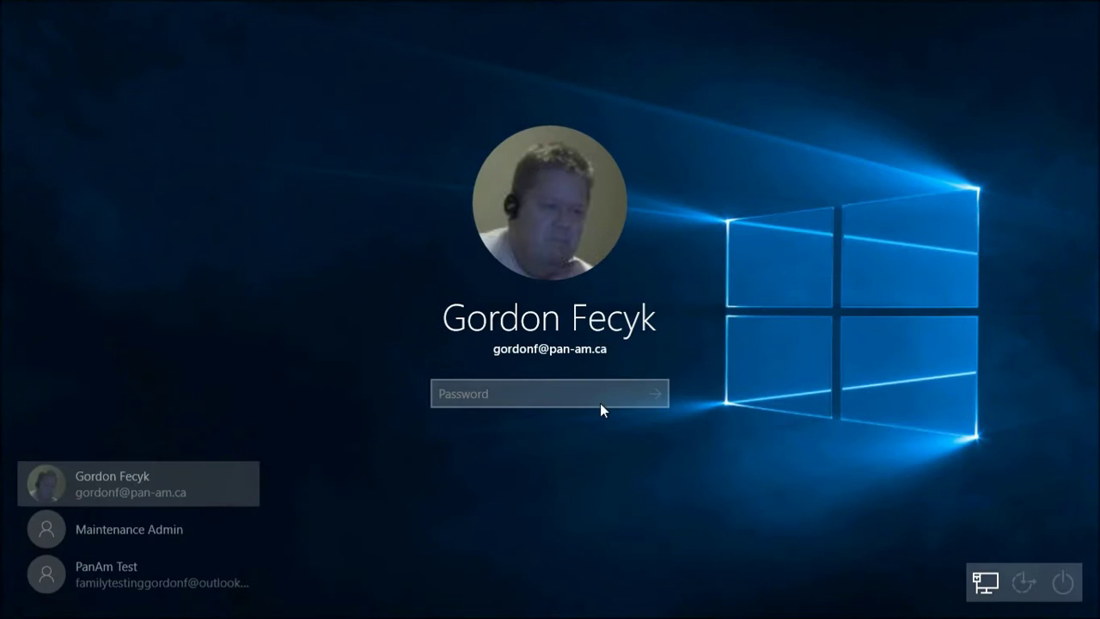
left_click(157, 530)
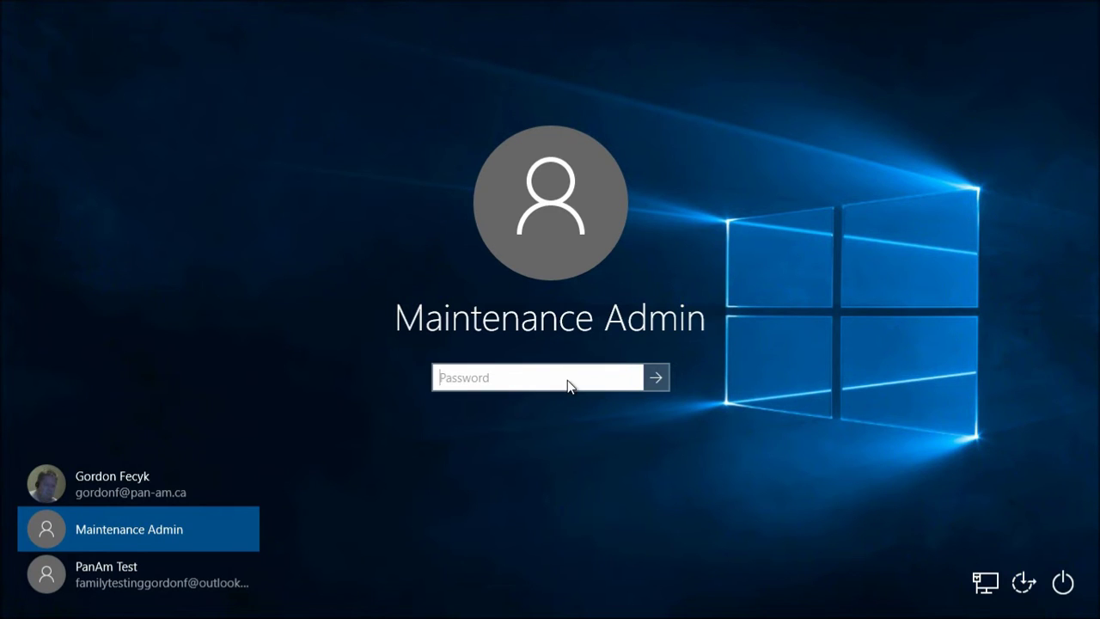
type("••••••••••••")
key("Return")
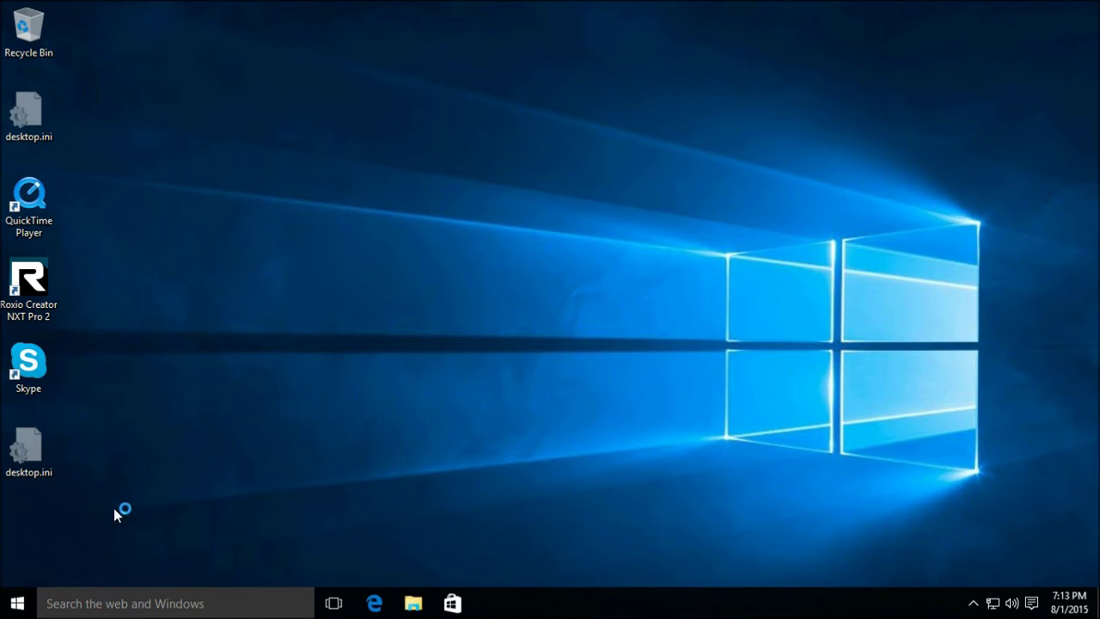
Step: Launch gpedit.msc from Run, maximize the editor and widen its tree pane
left_click(19, 604)
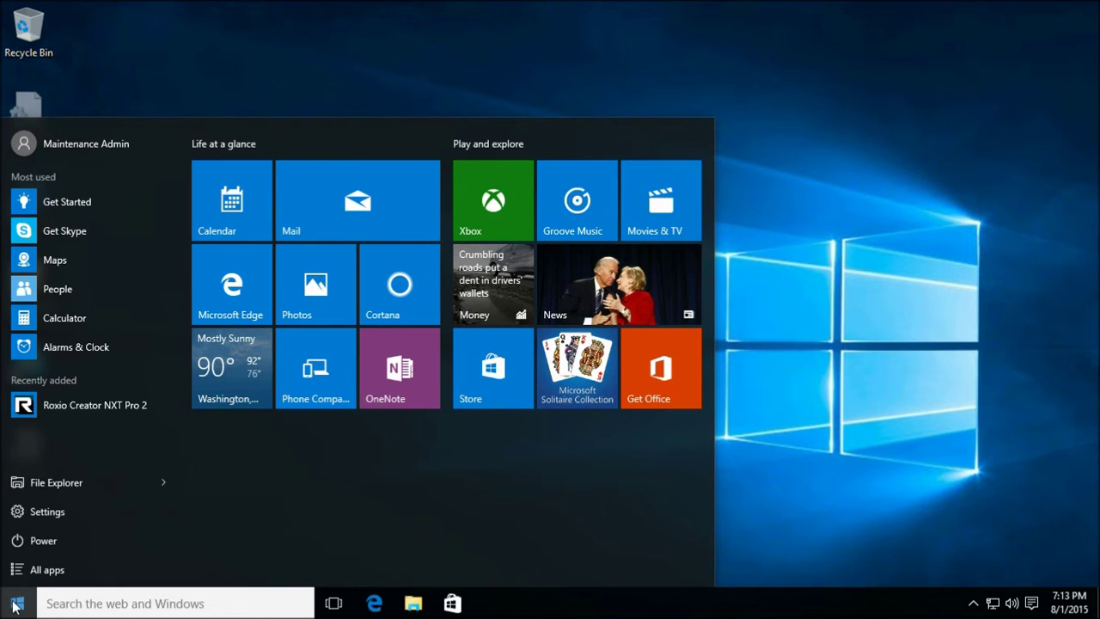
key("super+r")
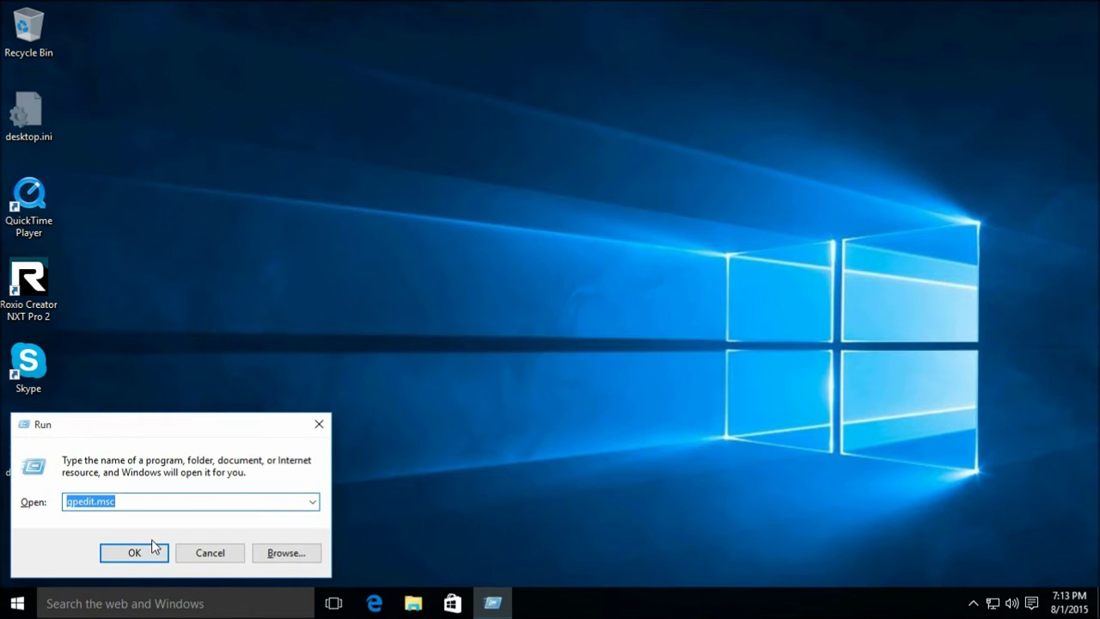
left_click(152, 542)
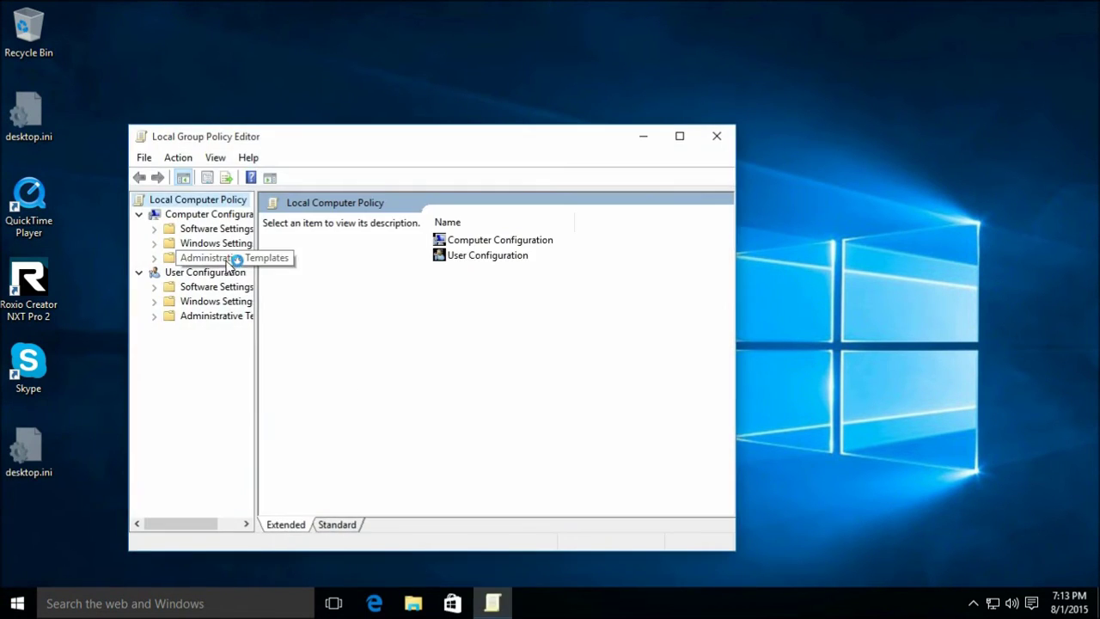
double_click(351, 140)
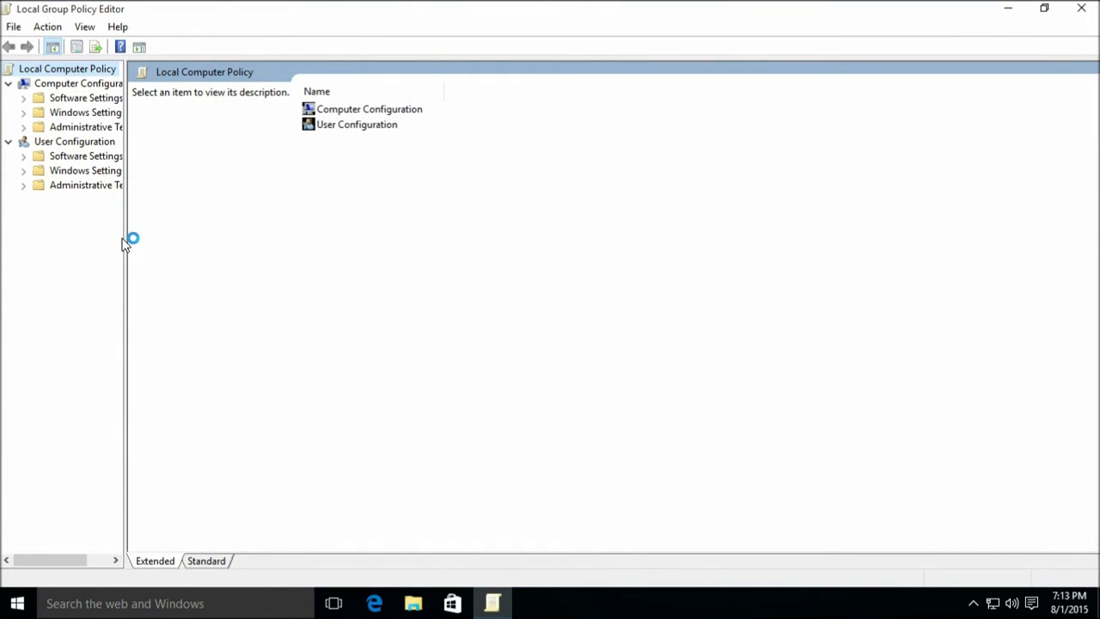
left_click_drag(125, 236, 215, 237)
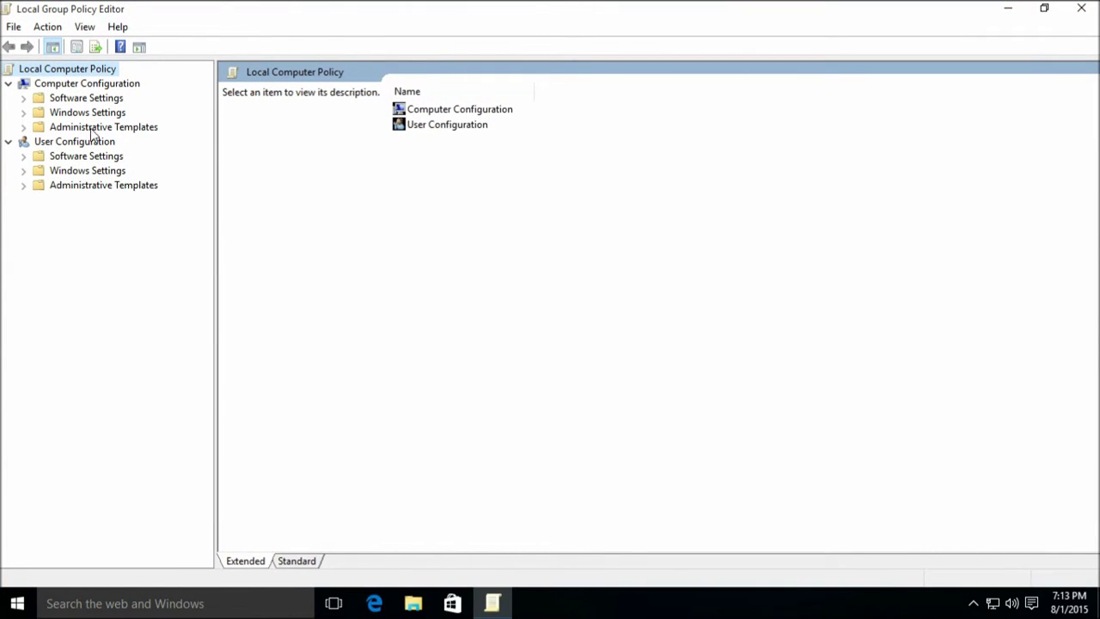
Step: Expand Windows Settings > Security Settings > Software Restriction Policies to show Additional Rules
left_click(23, 113)
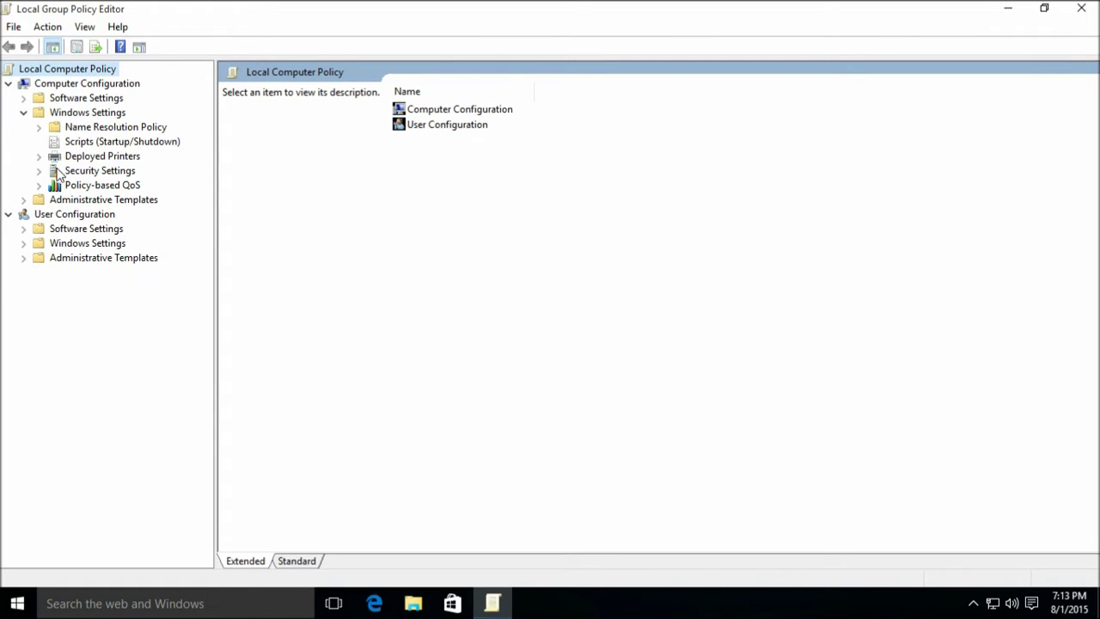
left_click(39, 171)
left_click(54, 258)
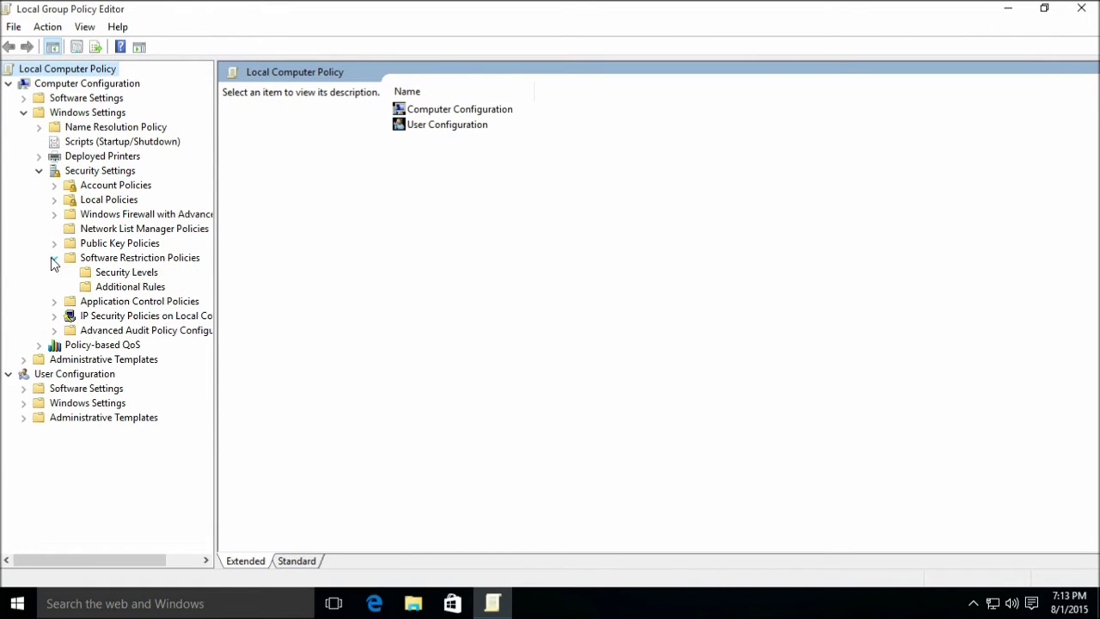
left_click(163, 260)
left_click(156, 273)
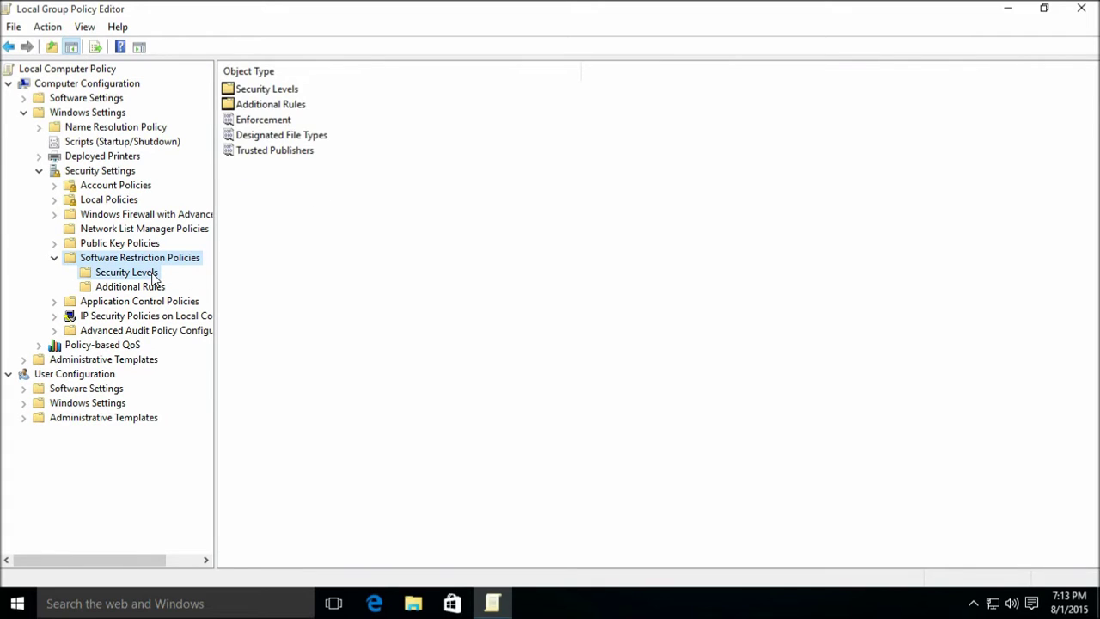
left_click(131, 288)
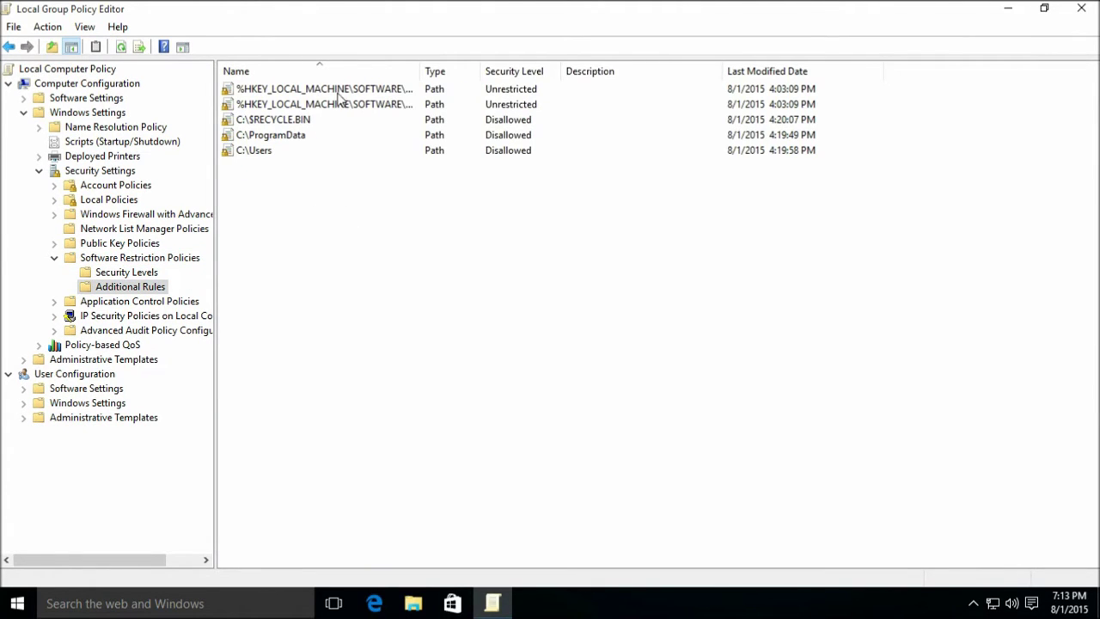
Step: Delete both HKEY registry-path rules from Additional Rules
left_click_drag(422, 71, 503, 71)
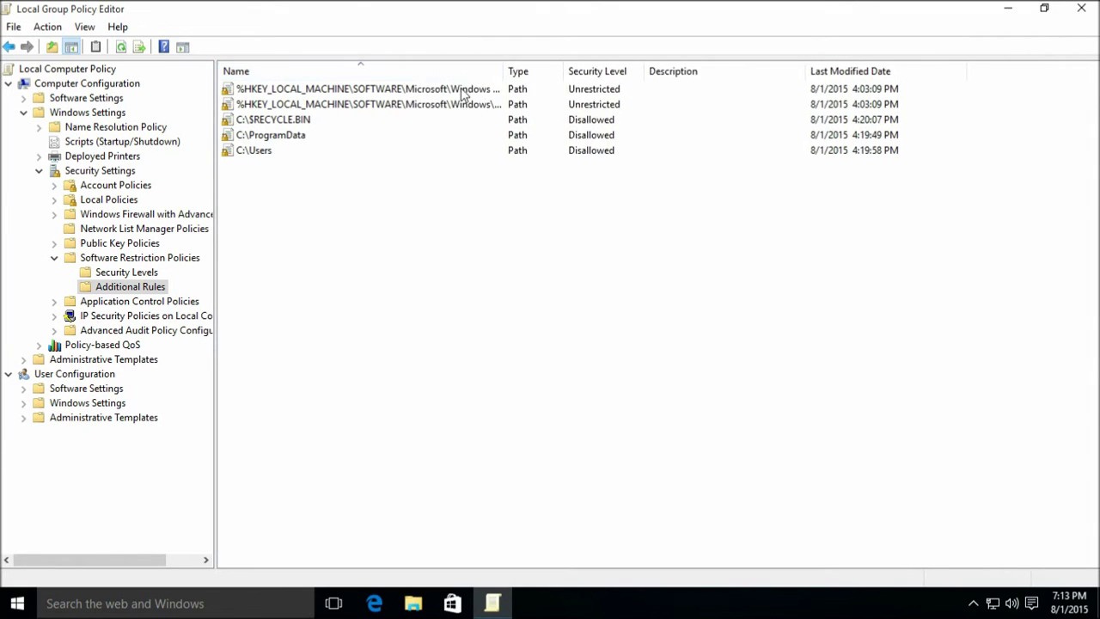
left_click(453, 94)
right_click(452, 89)
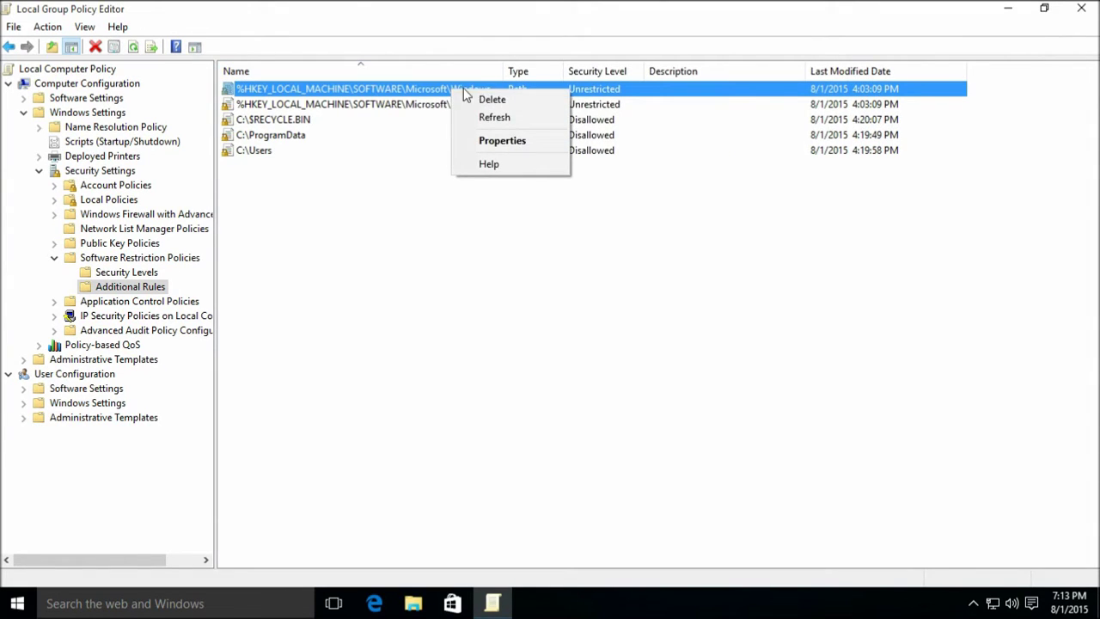
left_click(508, 100)
left_click(556, 362)
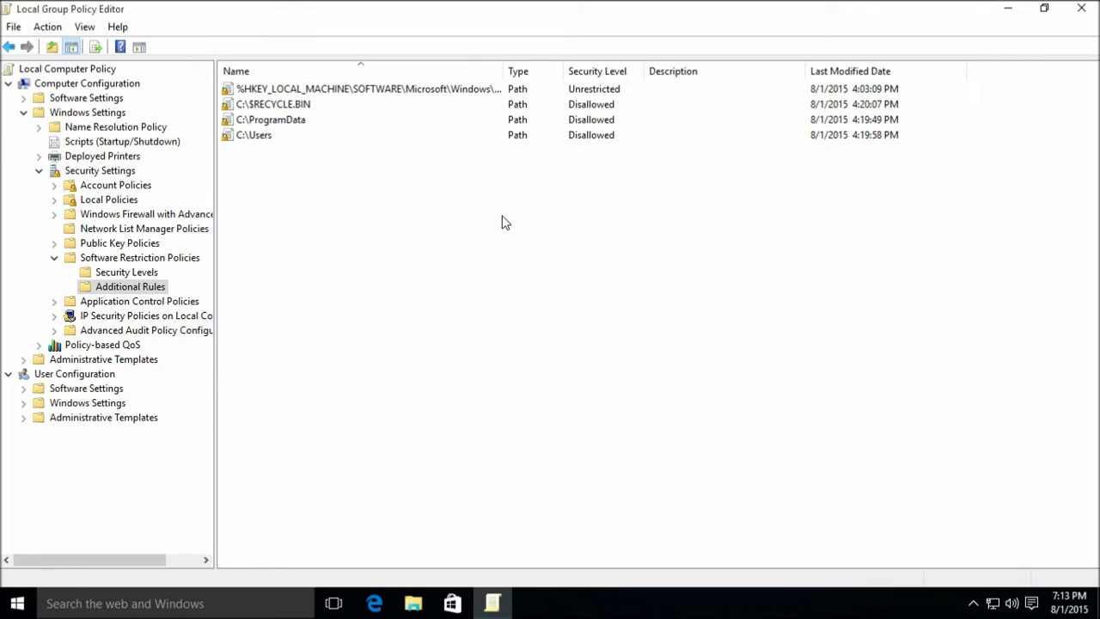
right_click(447, 91)
left_click(478, 97)
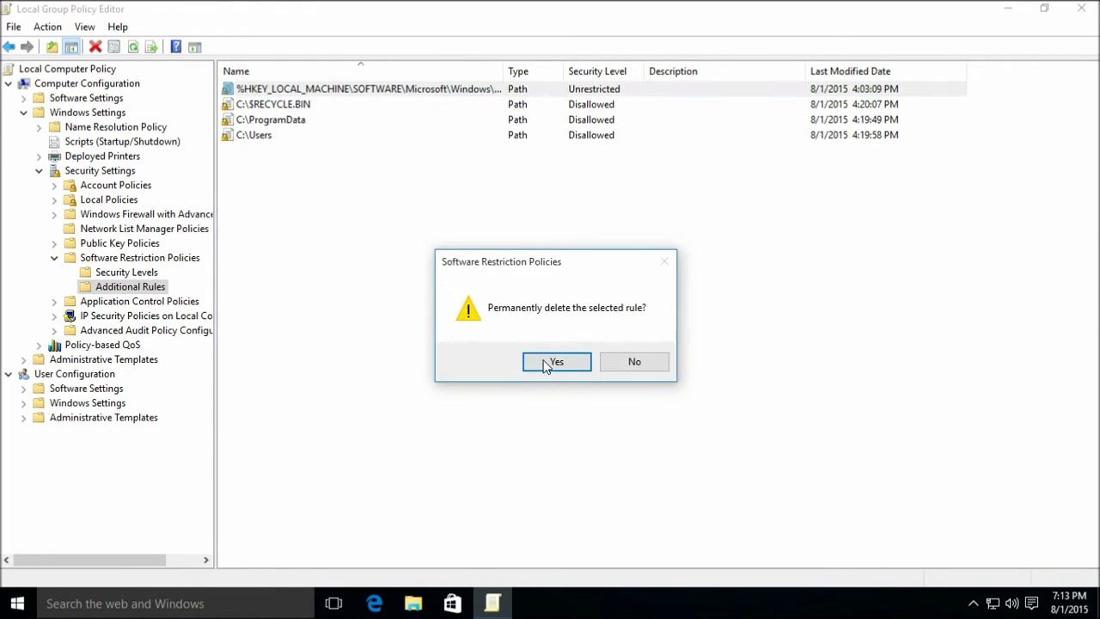
left_click(550, 364)
Step: Add a new Unrestricted path rule for C:\Program Files
right_click(388, 216)
left_click(471, 279)
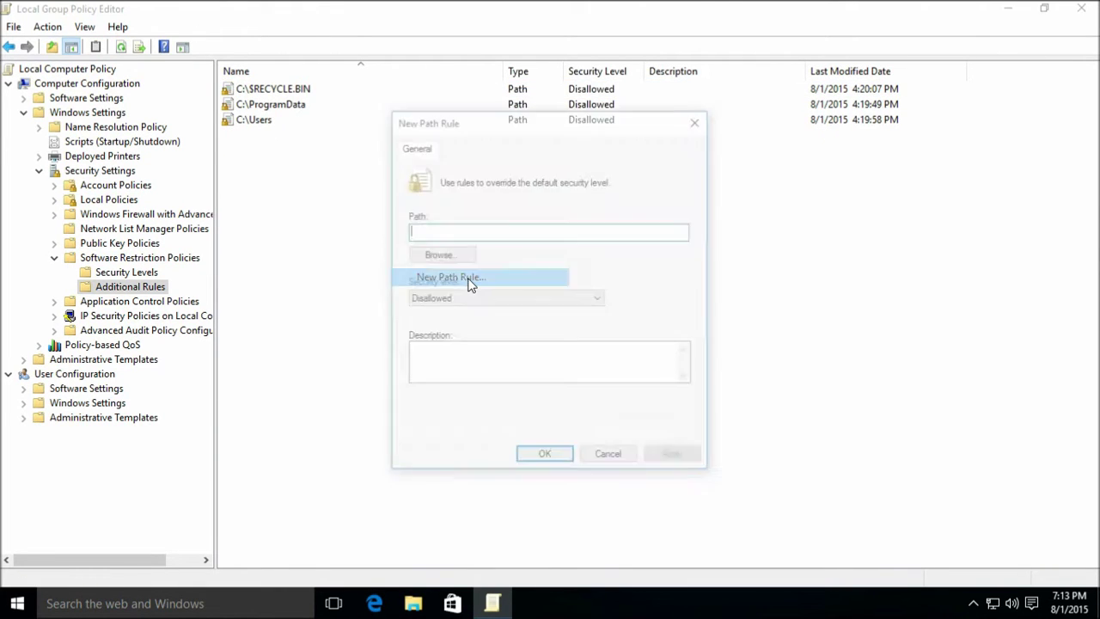
left_click(473, 298)
left_click(454, 336)
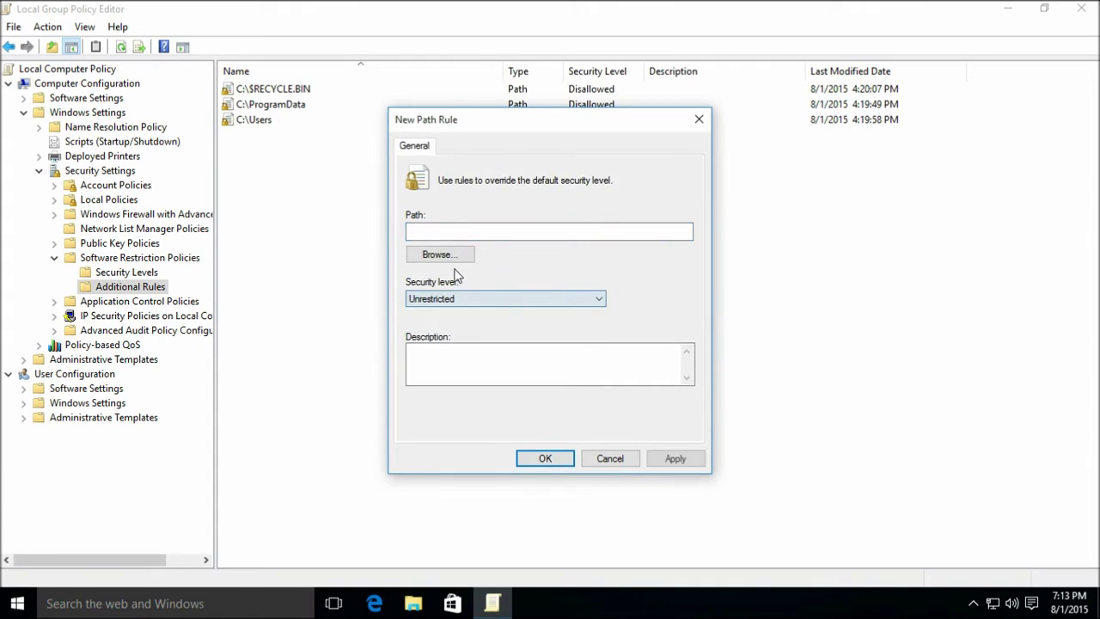
left_click(445, 258)
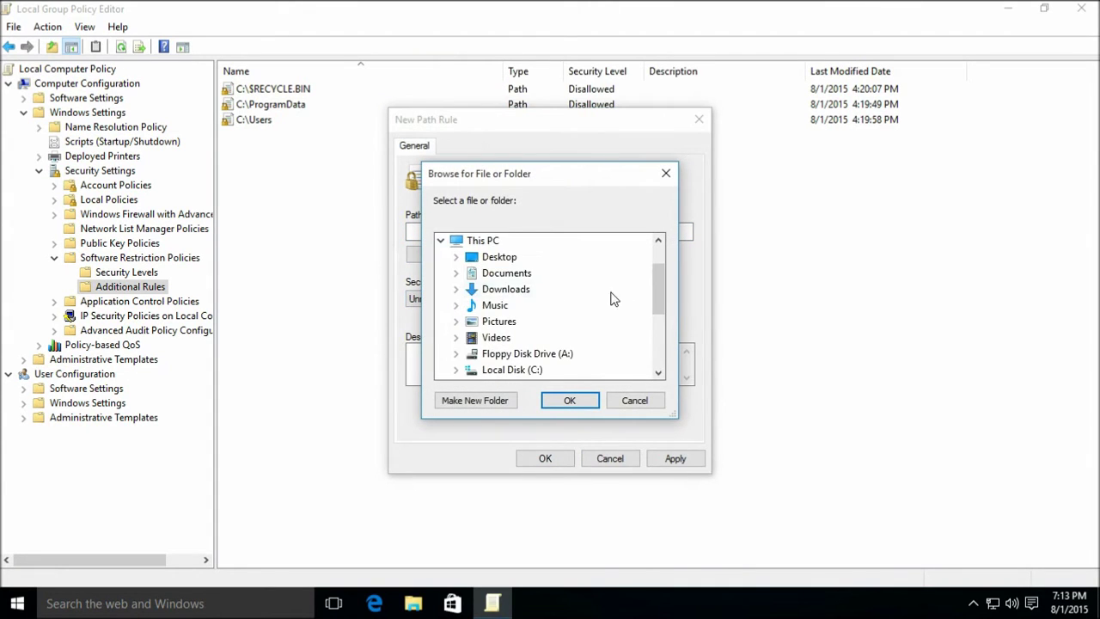
scroll(655, 285, "down", 1)
double_click(546, 322)
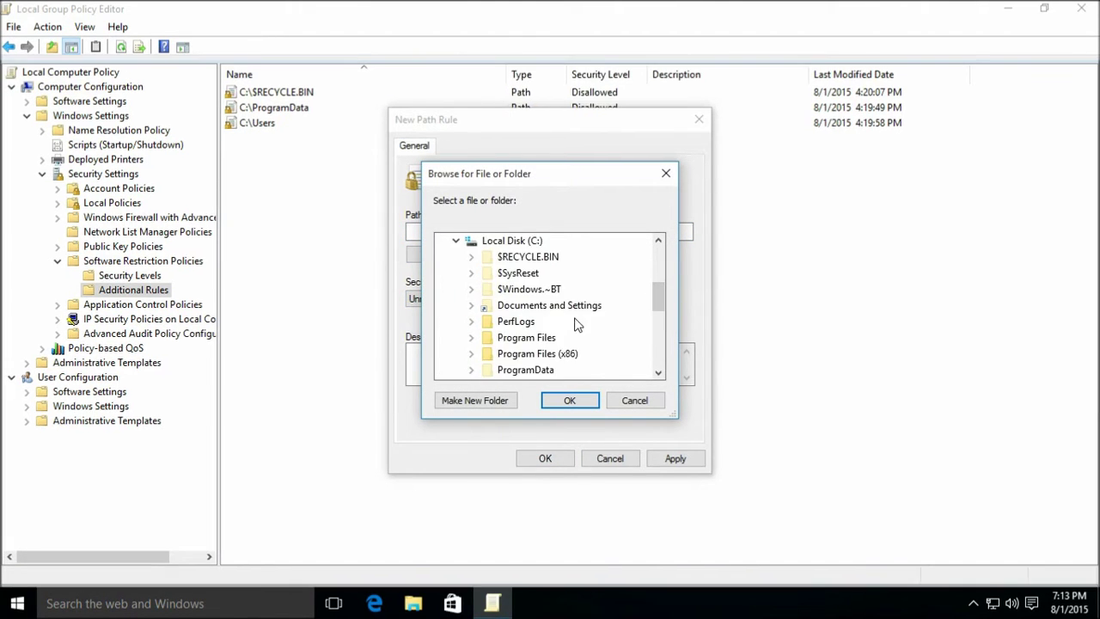
double_click(541, 337)
left_click(568, 400)
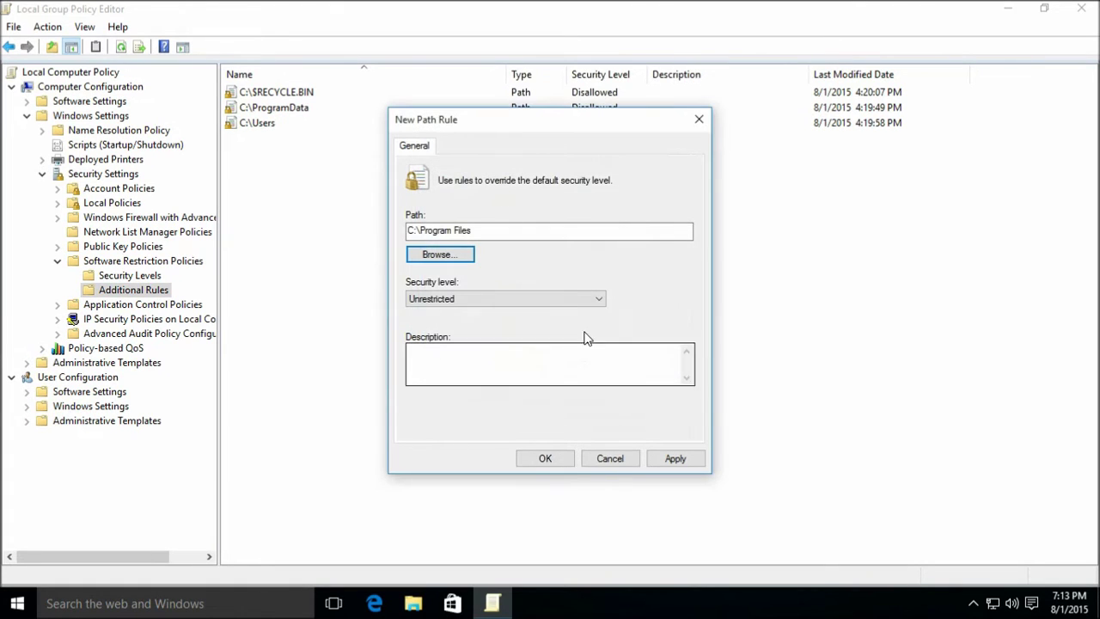
left_click(546, 458)
right_click(317, 194)
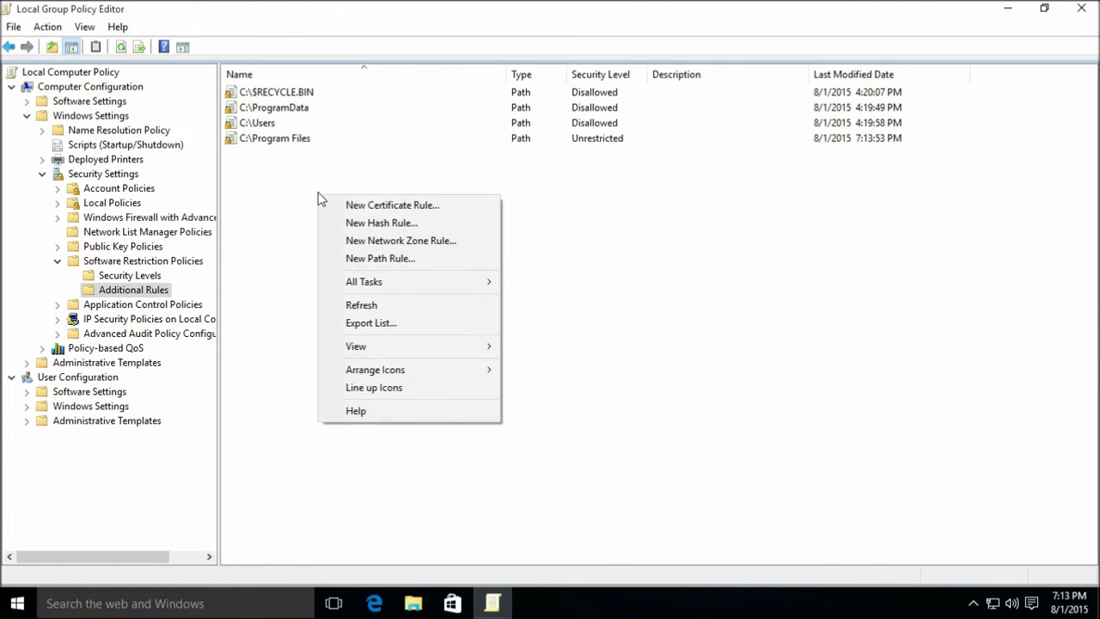
Step: Add an Unrestricted path rule for C:\Program Files (x86)
left_click(396, 259)
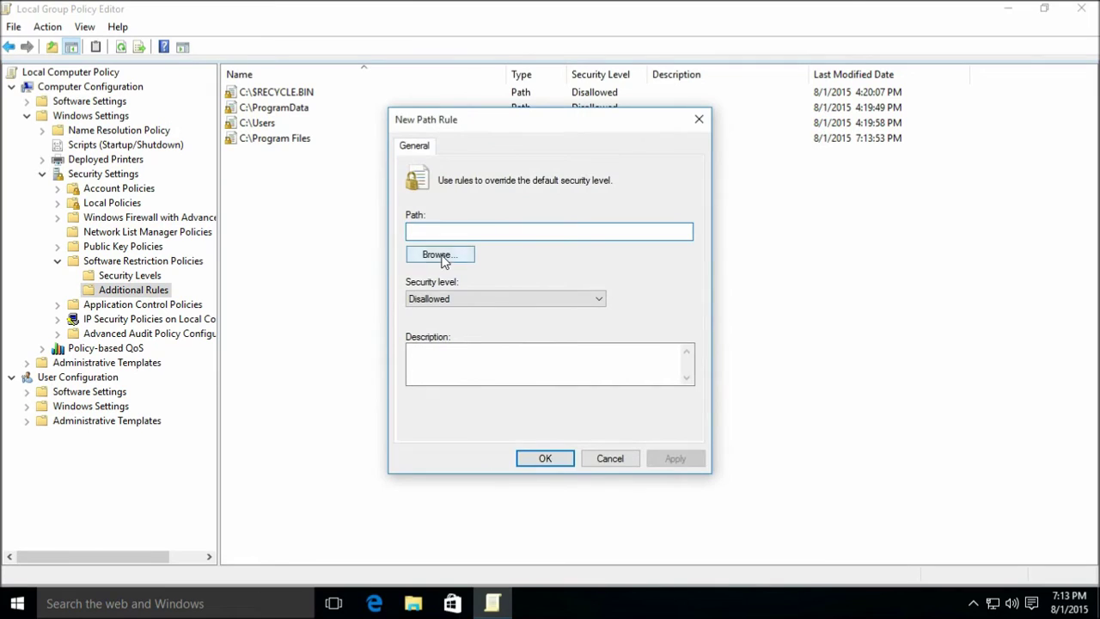
left_click(442, 257)
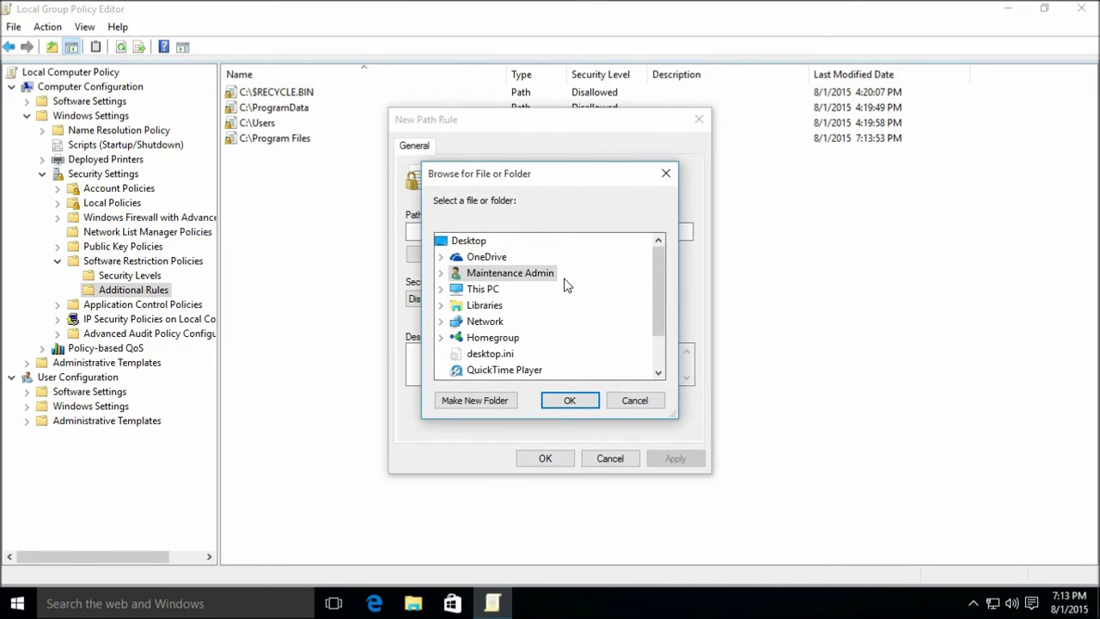
left_click(440, 306)
left_click(440, 257)
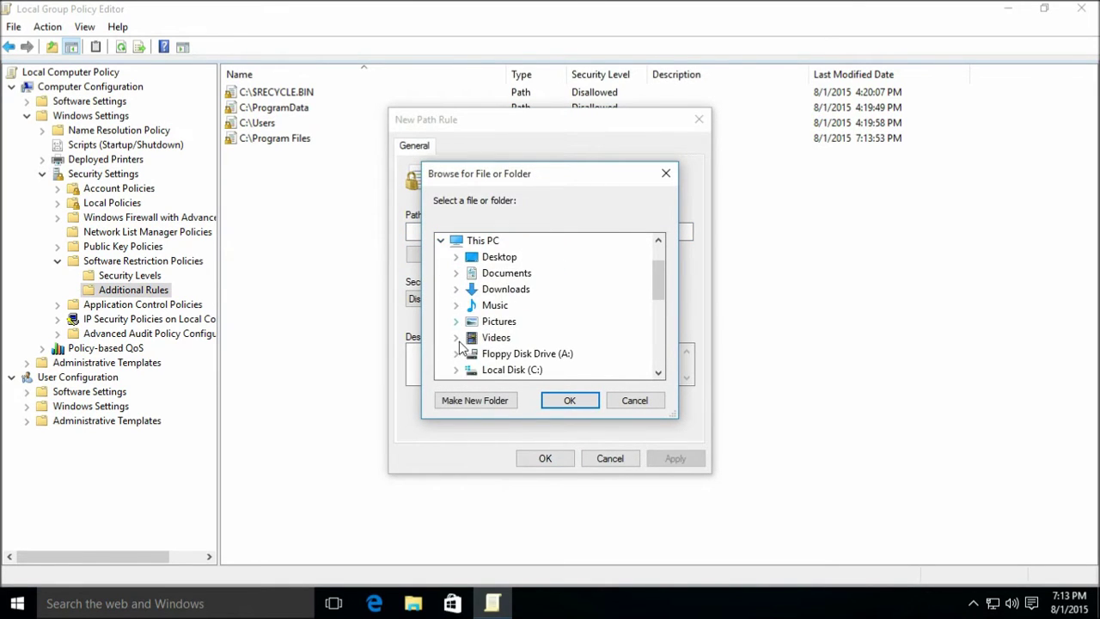
left_click(456, 370)
left_click(474, 365)
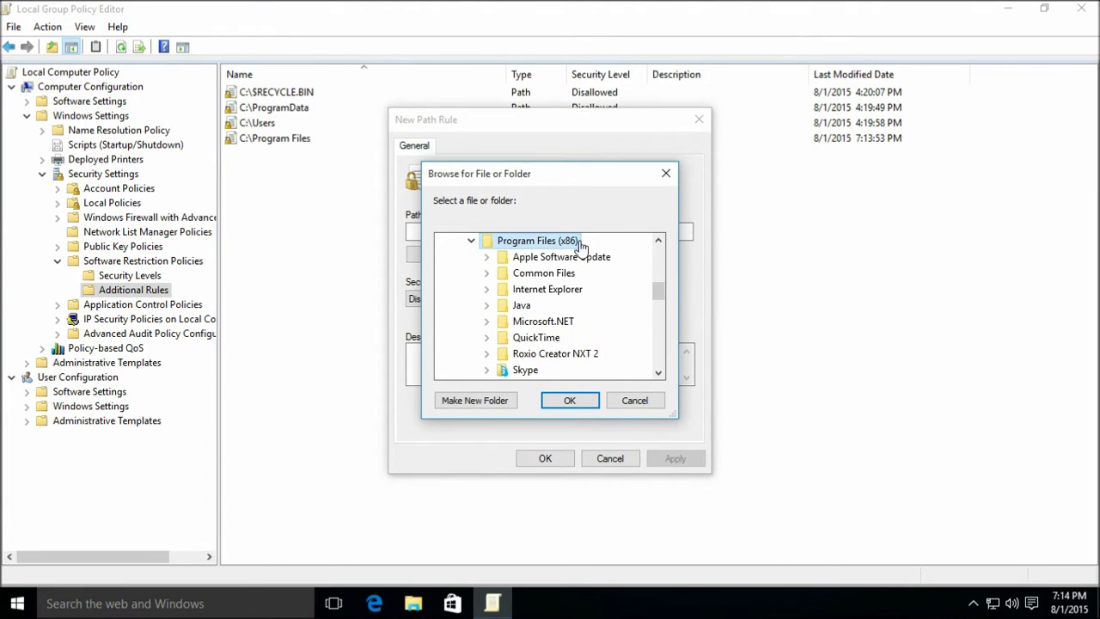
left_click(569, 401)
left_click(495, 301)
left_click(444, 333)
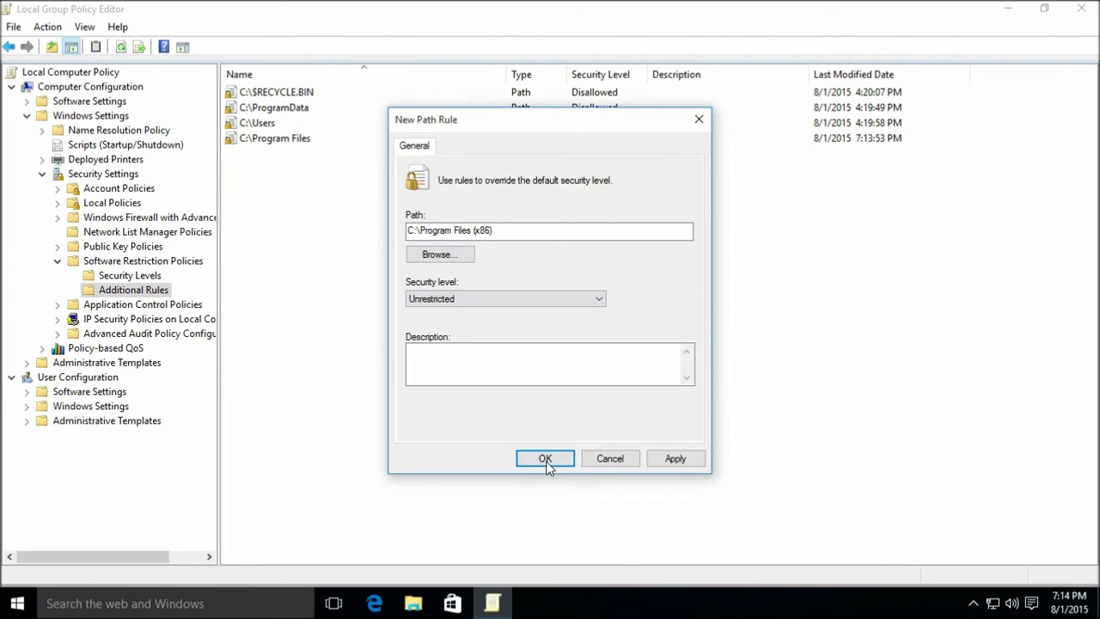
left_click(545, 458)
Step: Add an Unrestricted path rule for C:\Windows
right_click(360, 208)
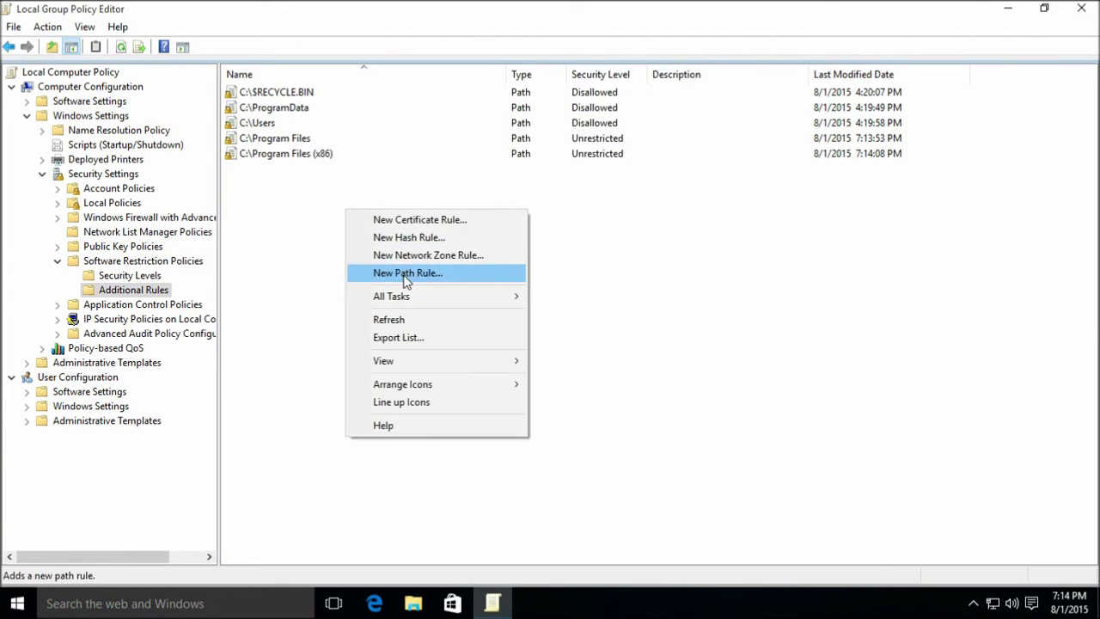
left_click(390, 272)
left_click(447, 255)
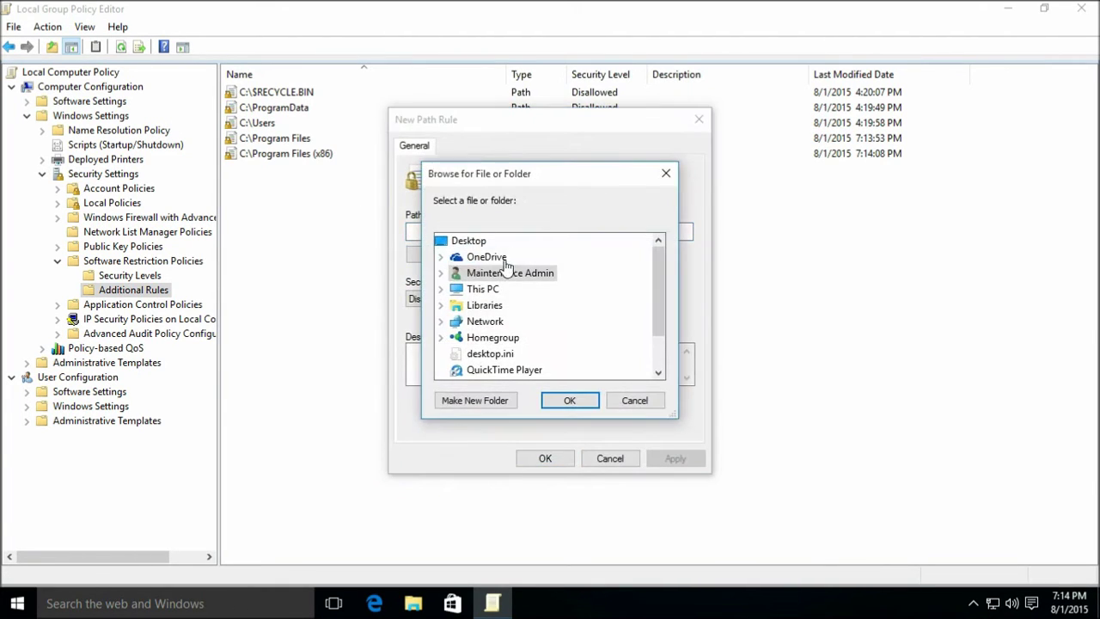
left_click(440, 290)
left_click(456, 369)
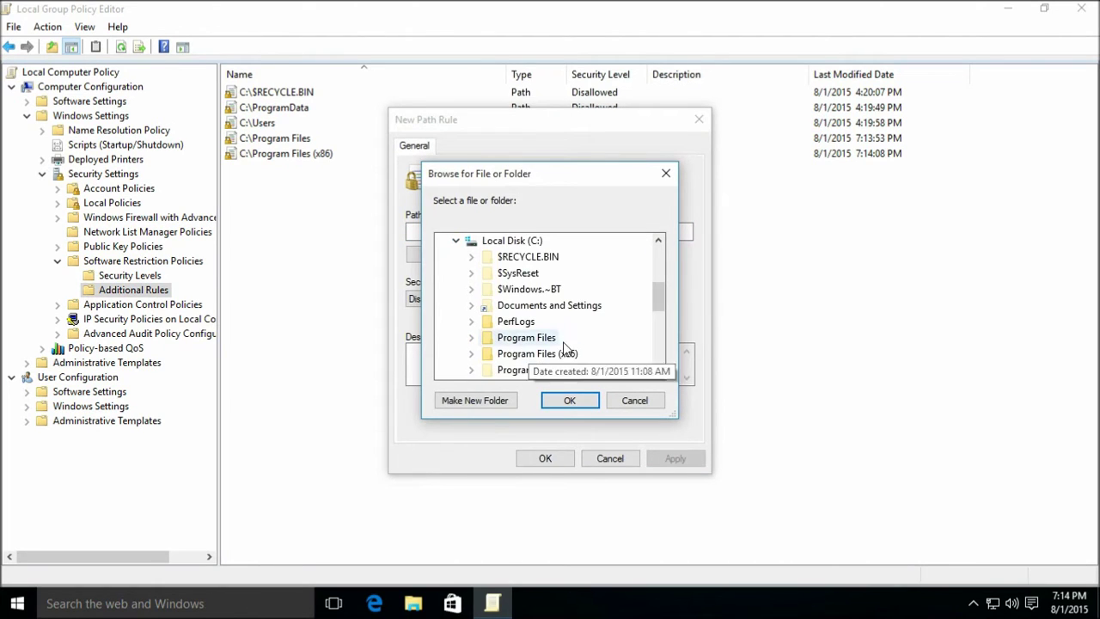
scroll(579, 341, "down", 2)
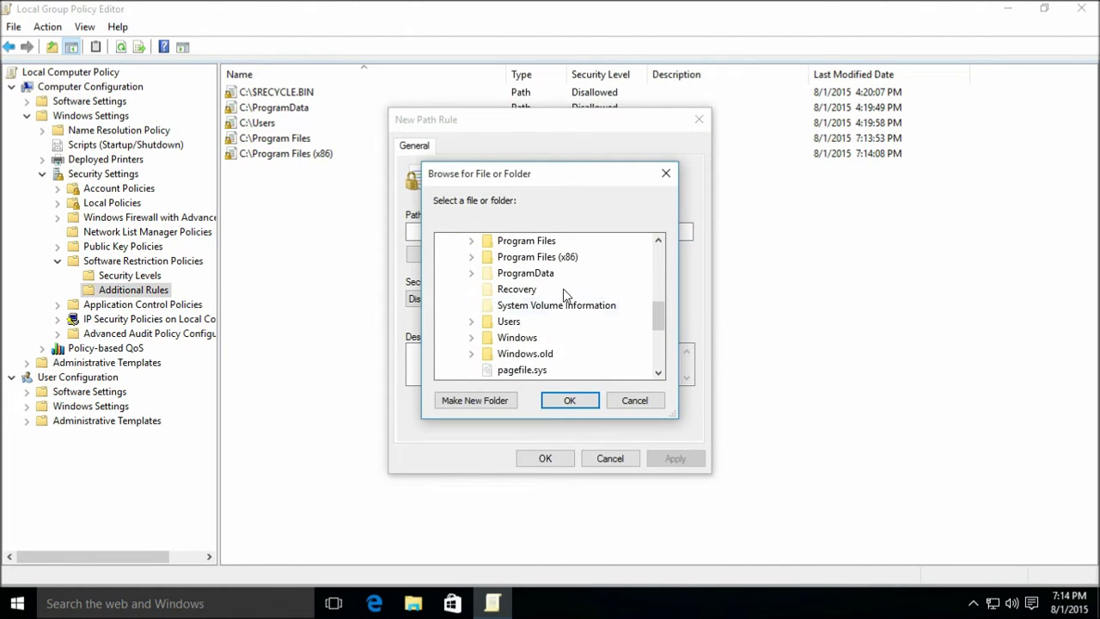
double_click(515, 337)
left_click(578, 403)
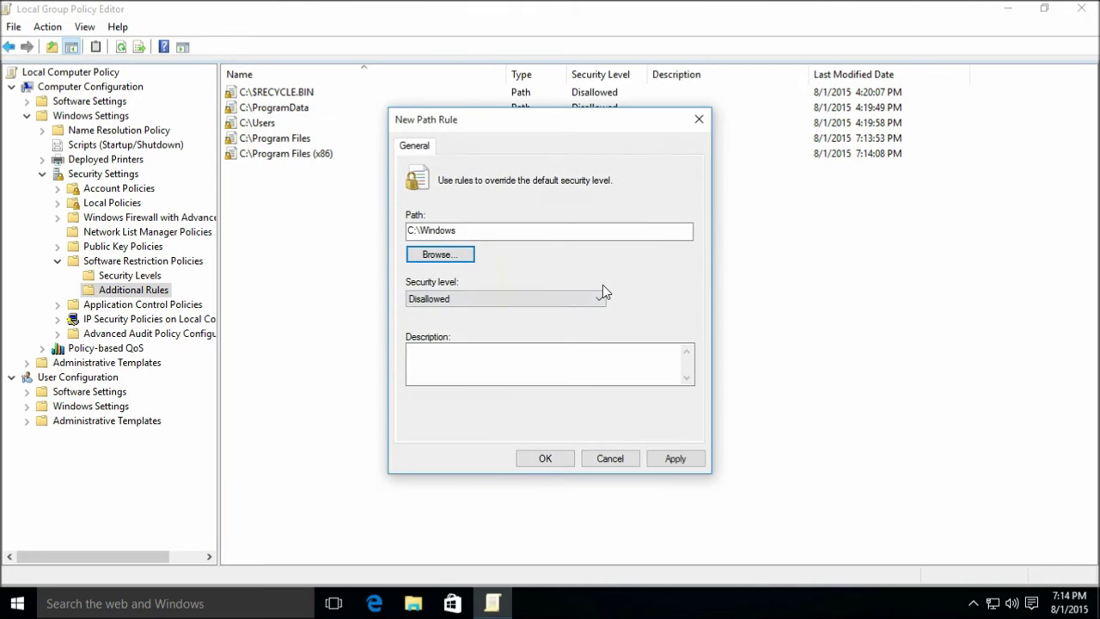
left_click(553, 300)
left_click(473, 333)
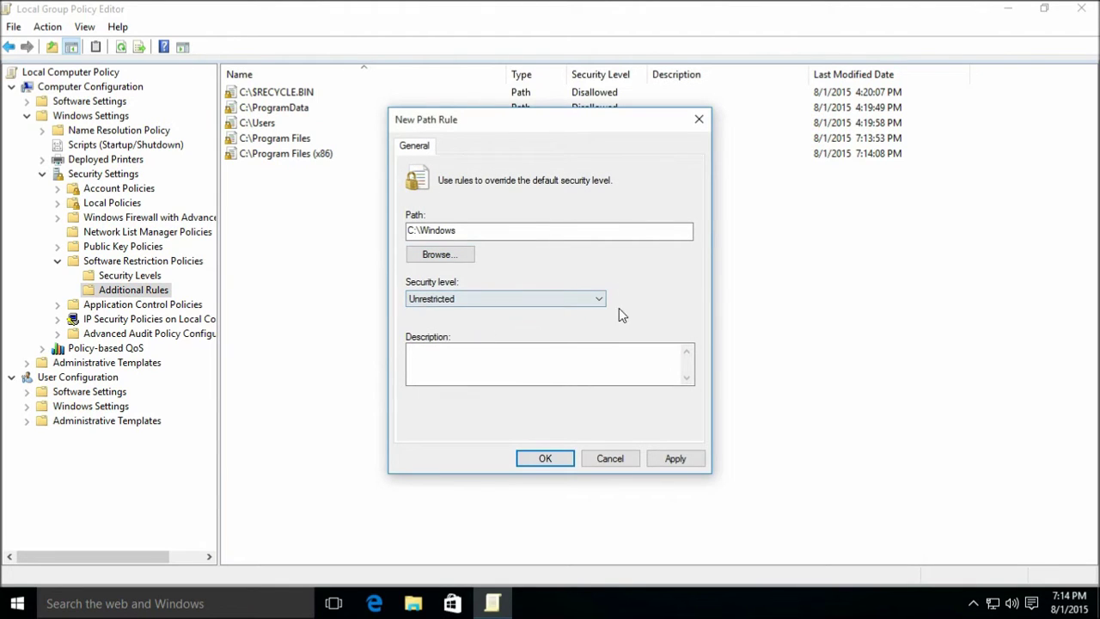
left_click(544, 458)
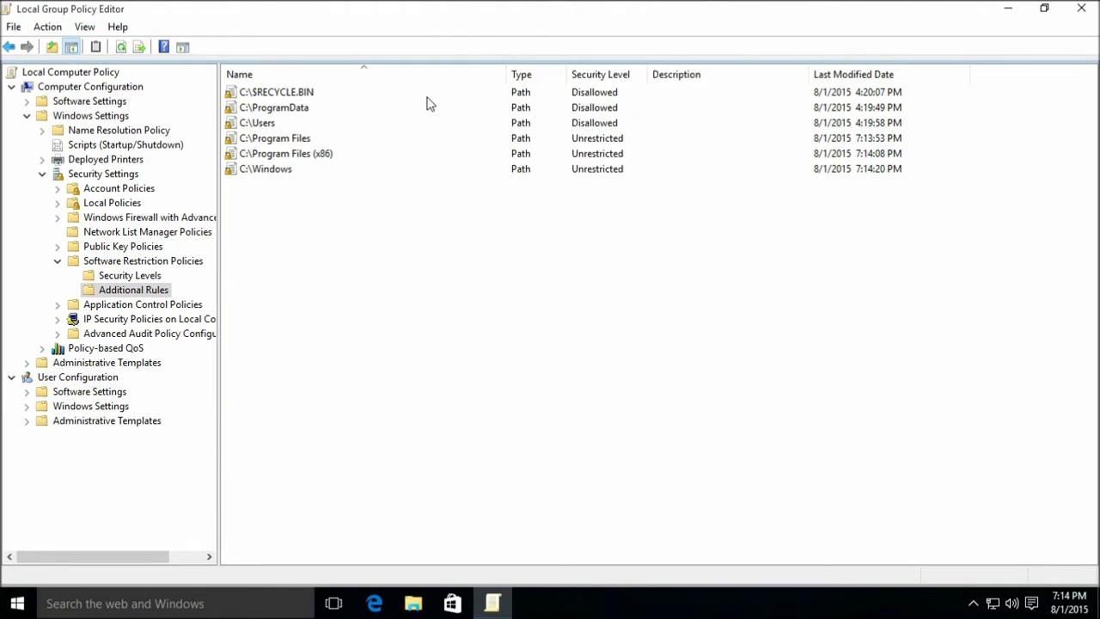
left_click(311, 94)
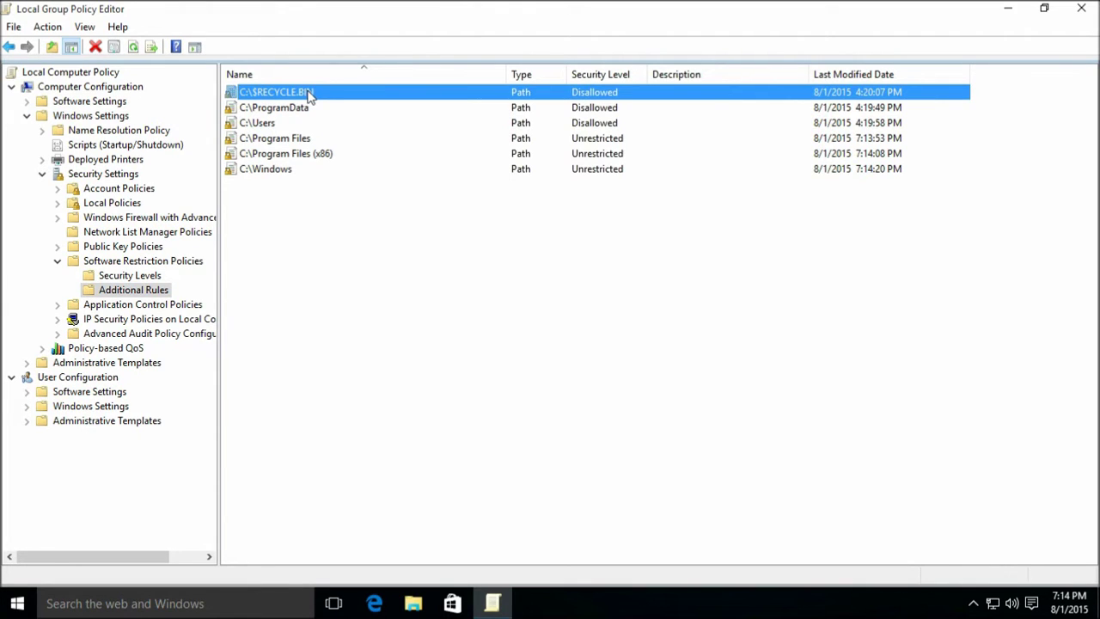
Step: Delete the C:\$RECYCLE.BIN, C:\ProgramData and C:\Users Disallowed rules, then display Security Levels
right_click(313, 96)
left_click(385, 103)
left_click(590, 368)
left_click(305, 92)
right_click(305, 93)
left_click(348, 103)
left_click(557, 361)
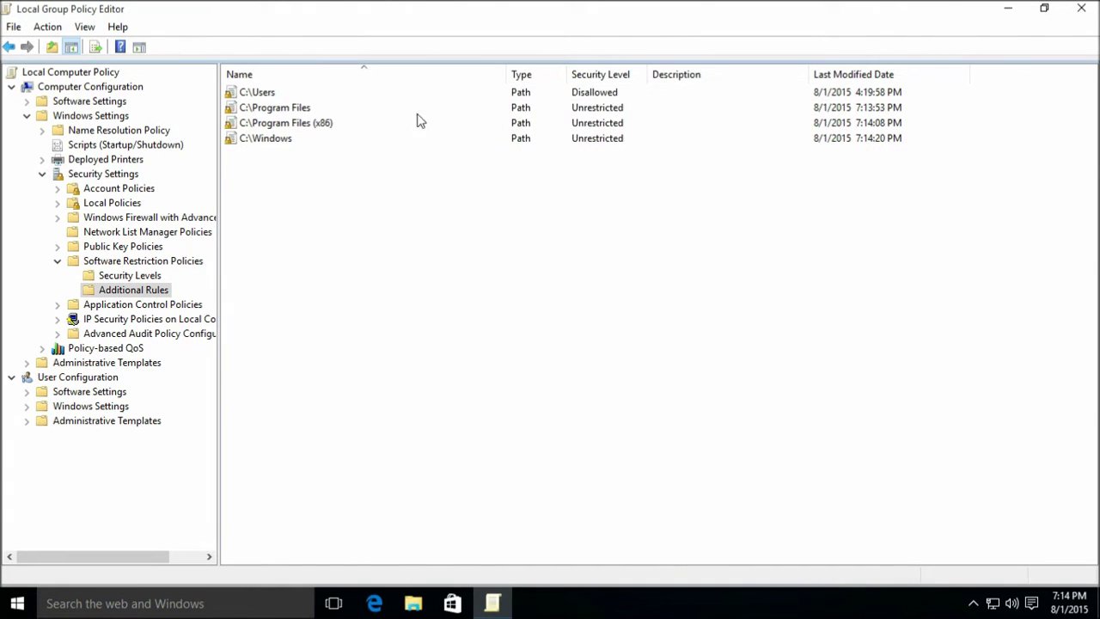
right_click(302, 91)
left_click(338, 101)
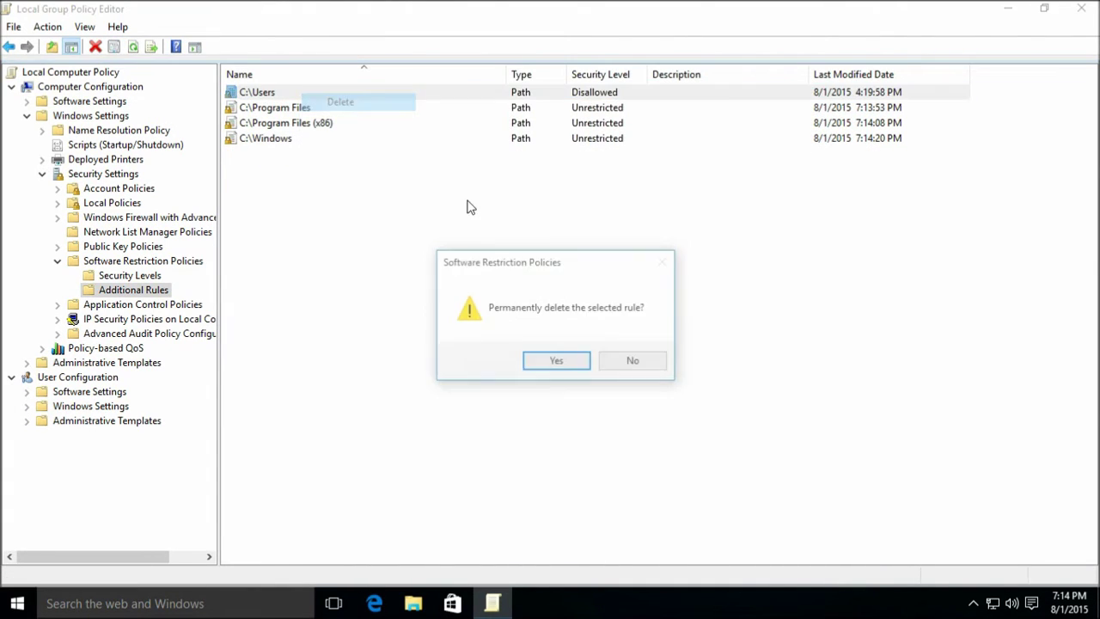
left_click(561, 364)
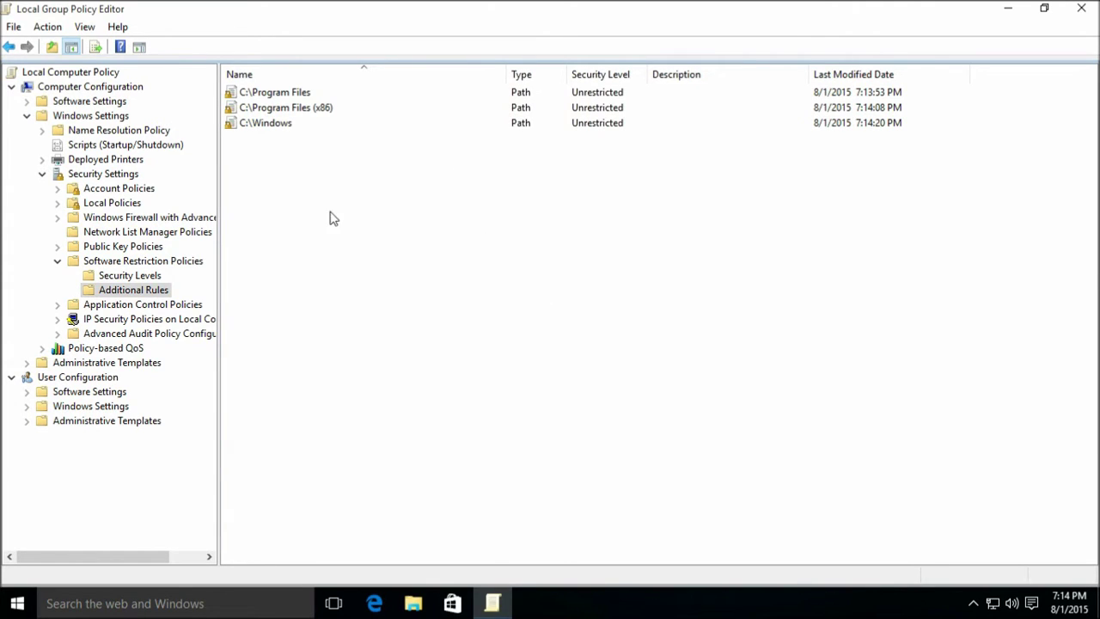
left_click(135, 277)
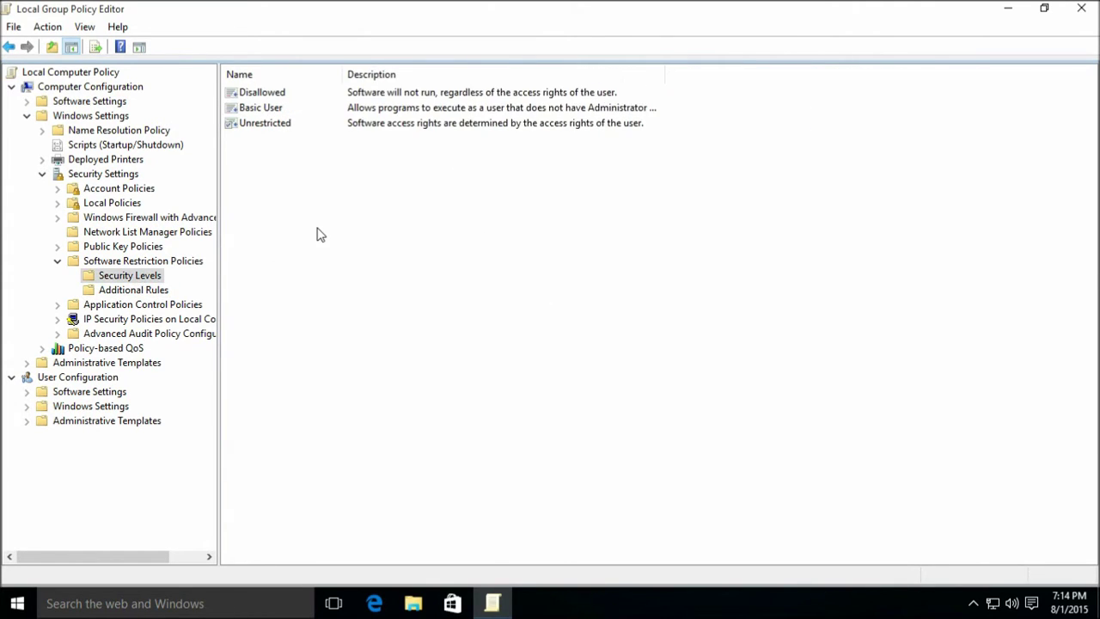
Step: Review Enforcement properties, cancel without changes, then open Designated File Types
left_click(160, 261)
double_click(260, 124)
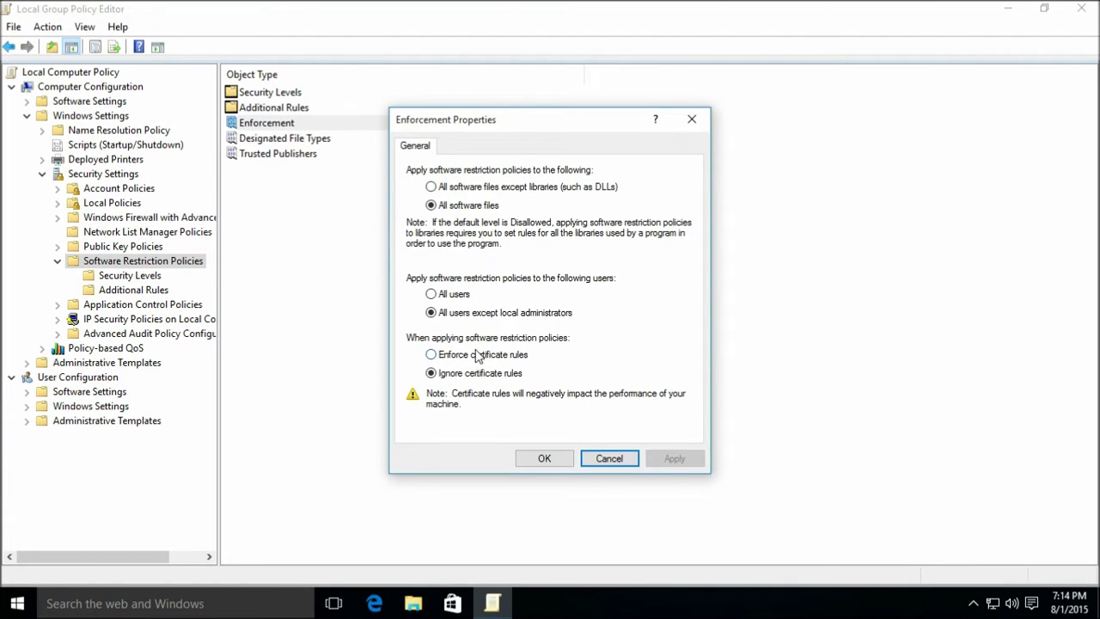
left_click(608, 460)
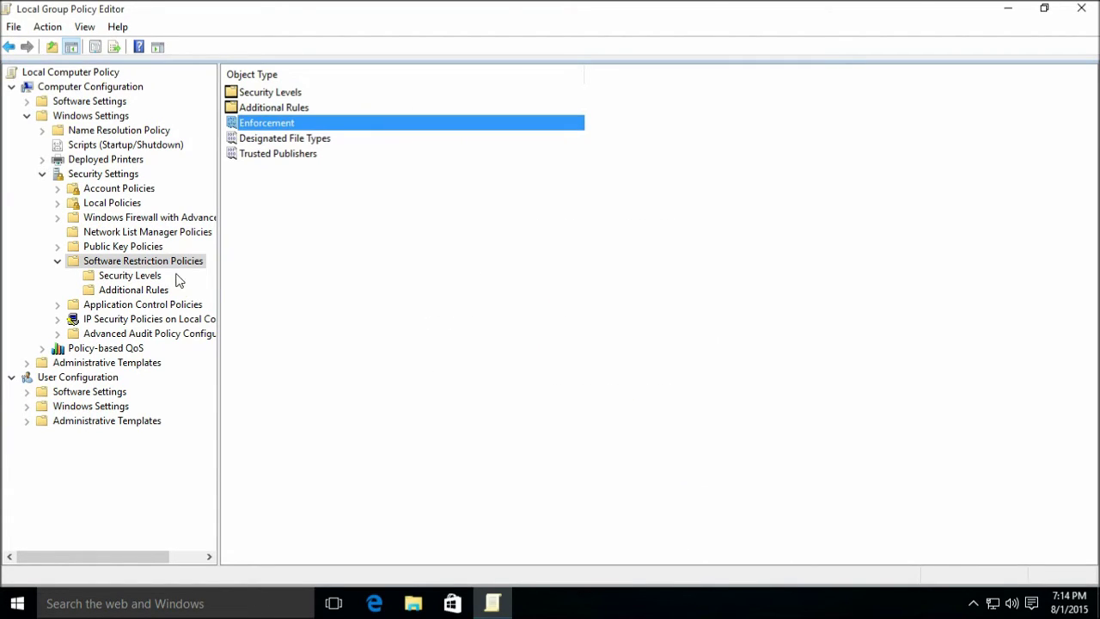
double_click(311, 140)
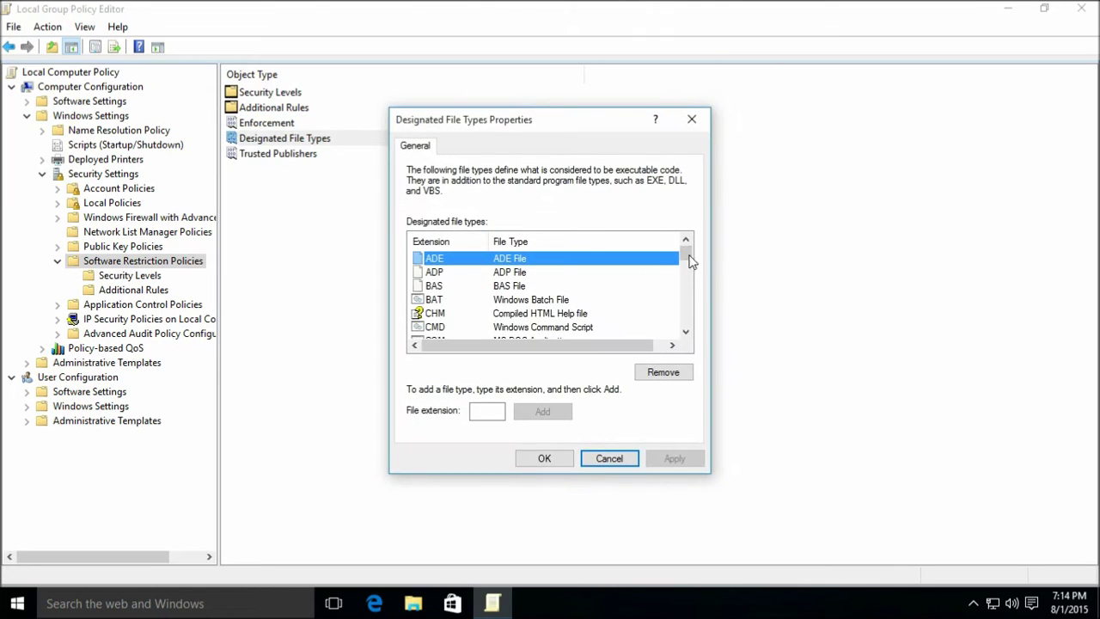
left_click_drag(687, 257, 690, 321)
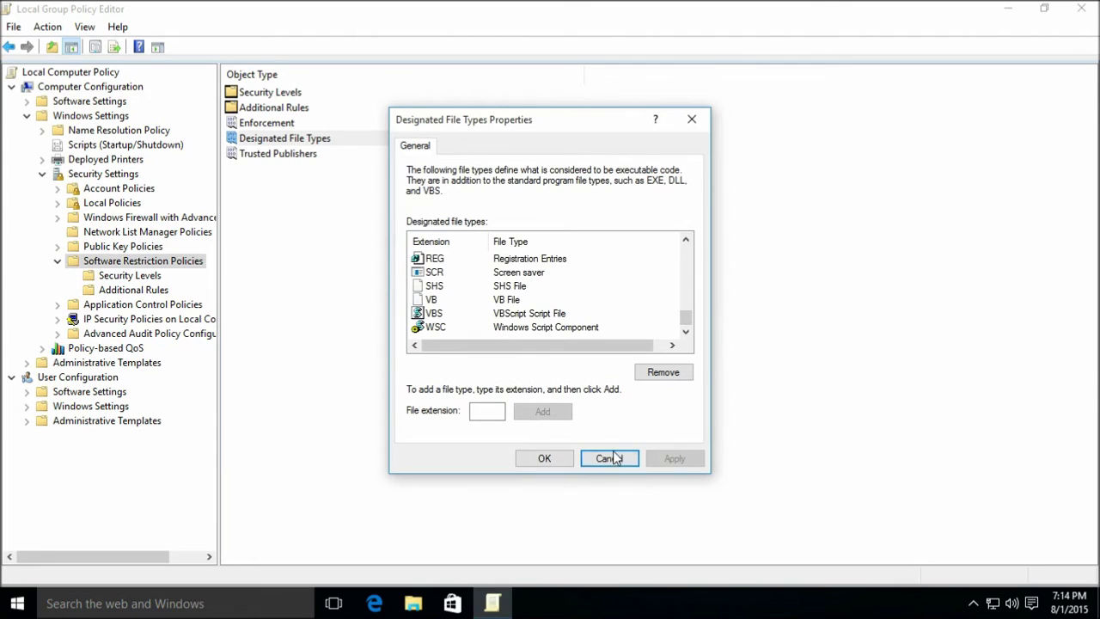
left_click_drag(690, 318, 690, 286)
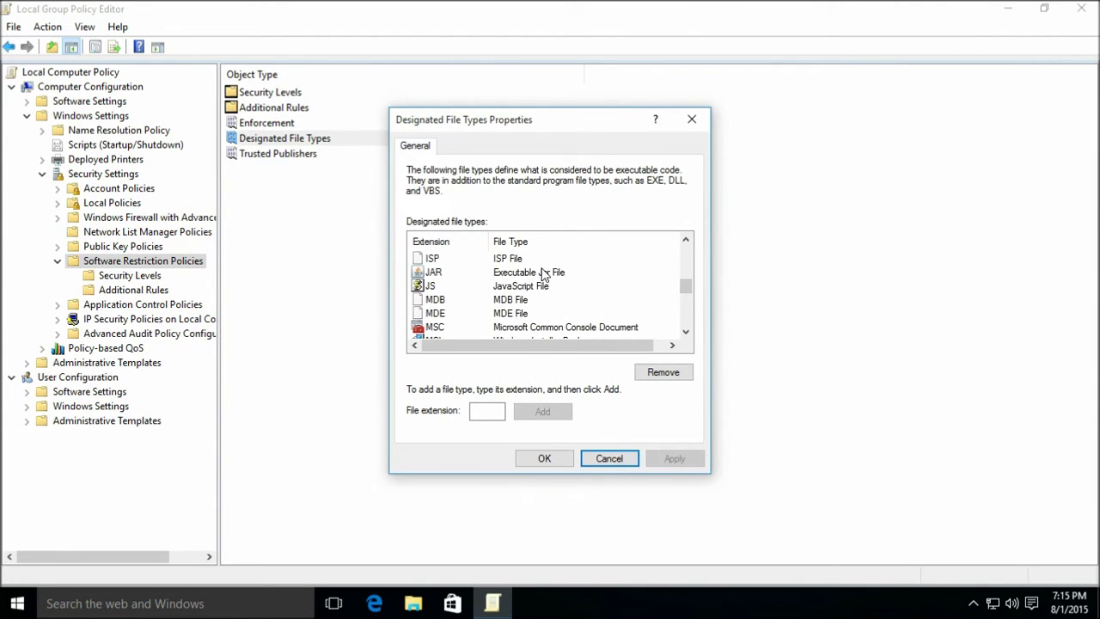
left_click(608, 458)
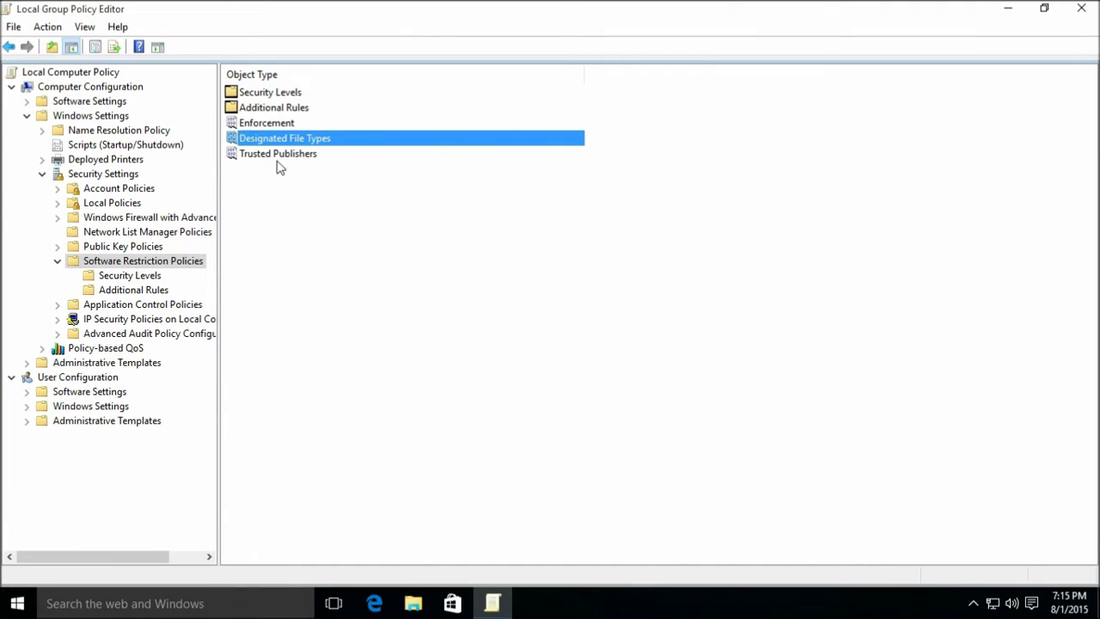
Step: Set Disallowed as the default security level, confirm, and close the policy editor
left_click(132, 280)
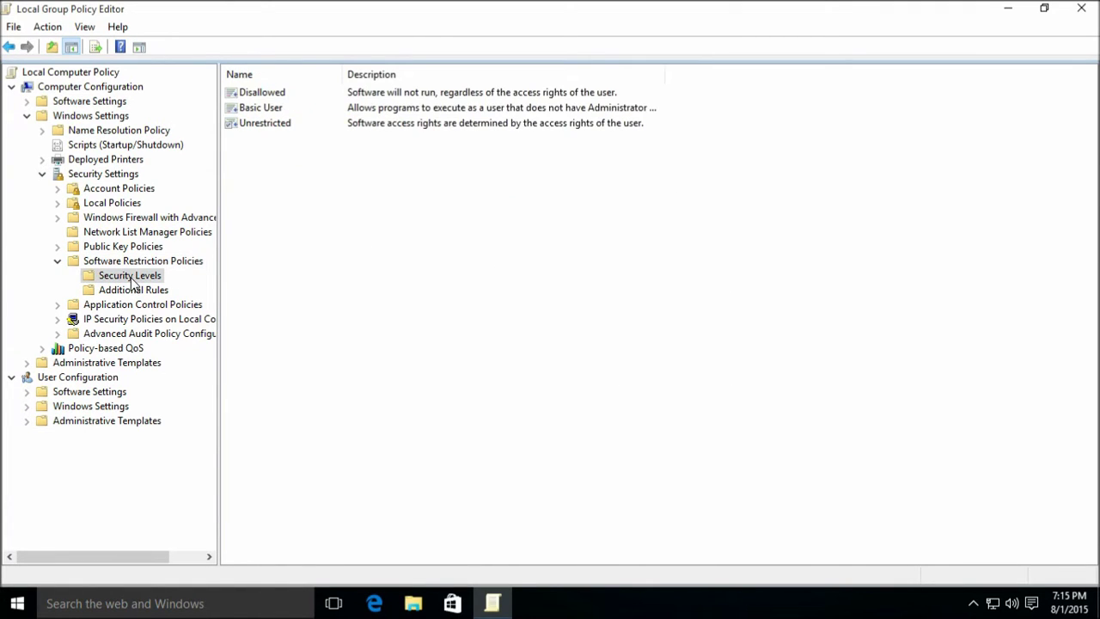
left_click(266, 96)
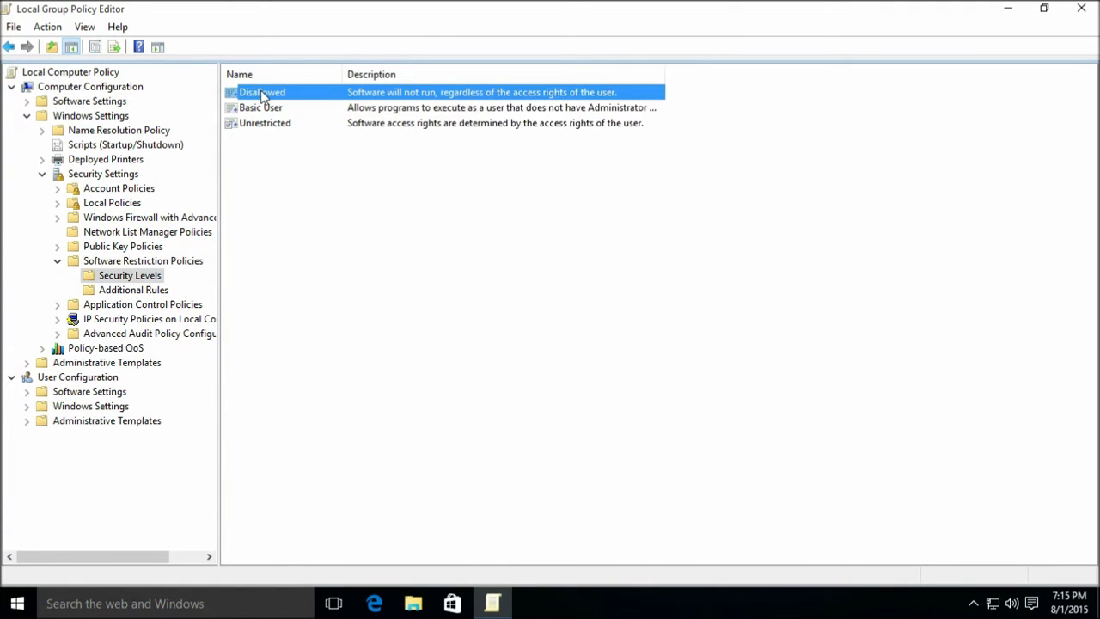
right_click(262, 96)
left_click(312, 103)
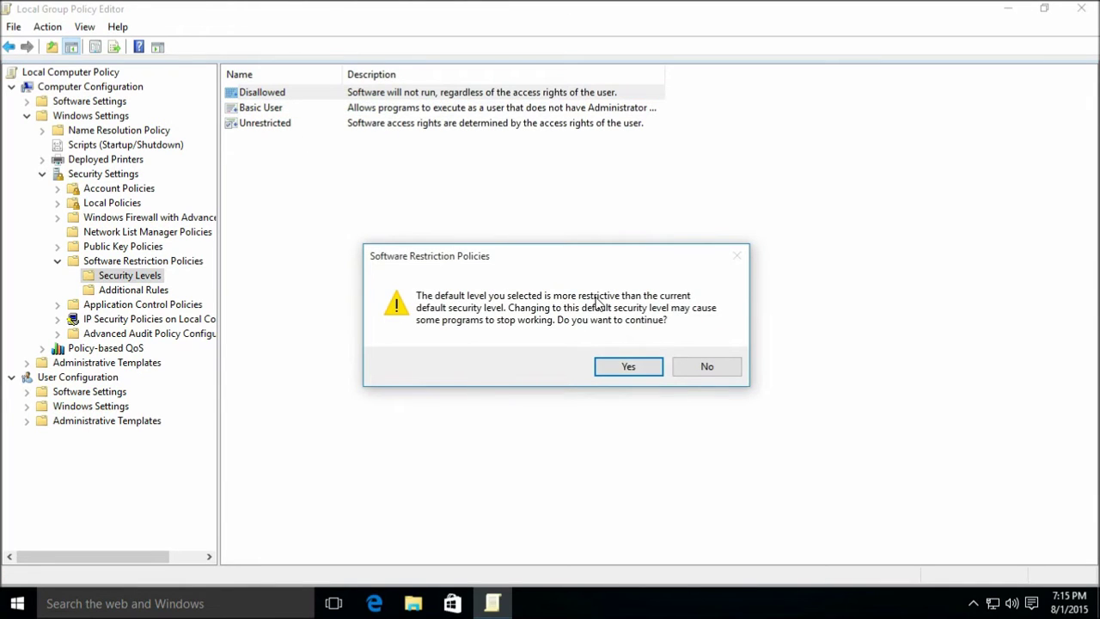
left_click(626, 367)
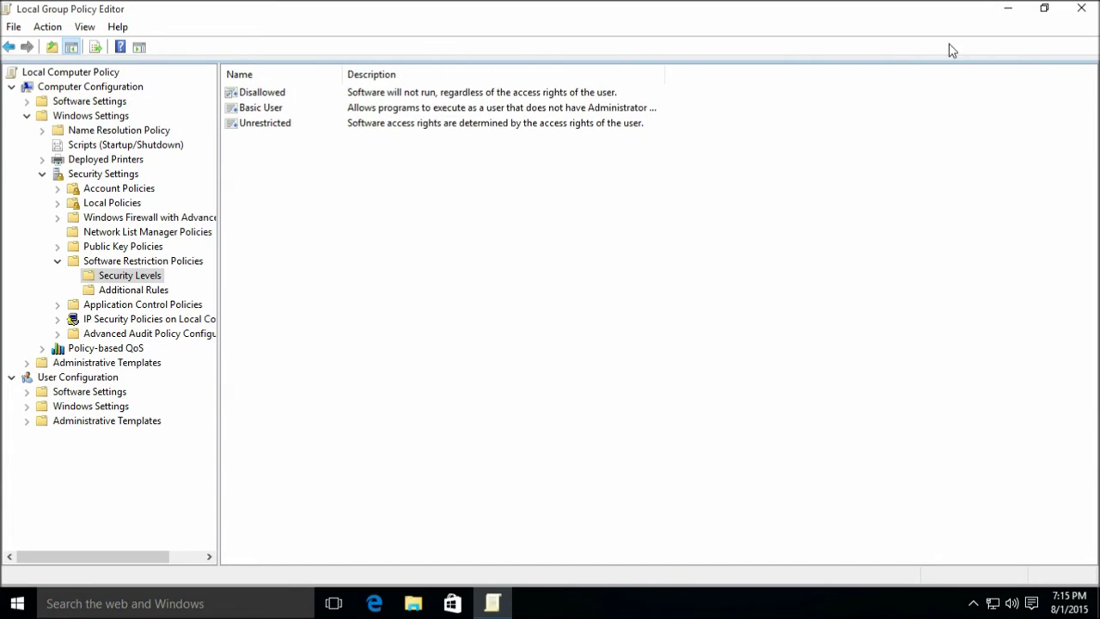
left_click(1081, 7)
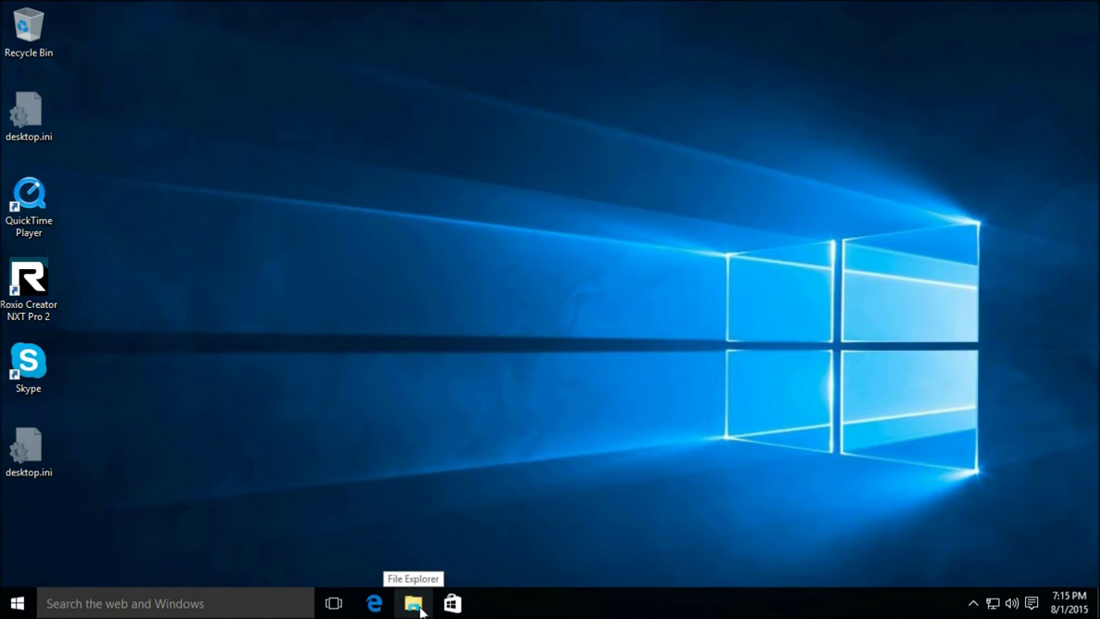
Step: Connect the Chipsbank Flash Disk via VMware Removable Devices and open Local Disk (E:) in File Explorer
left_click(420, 608)
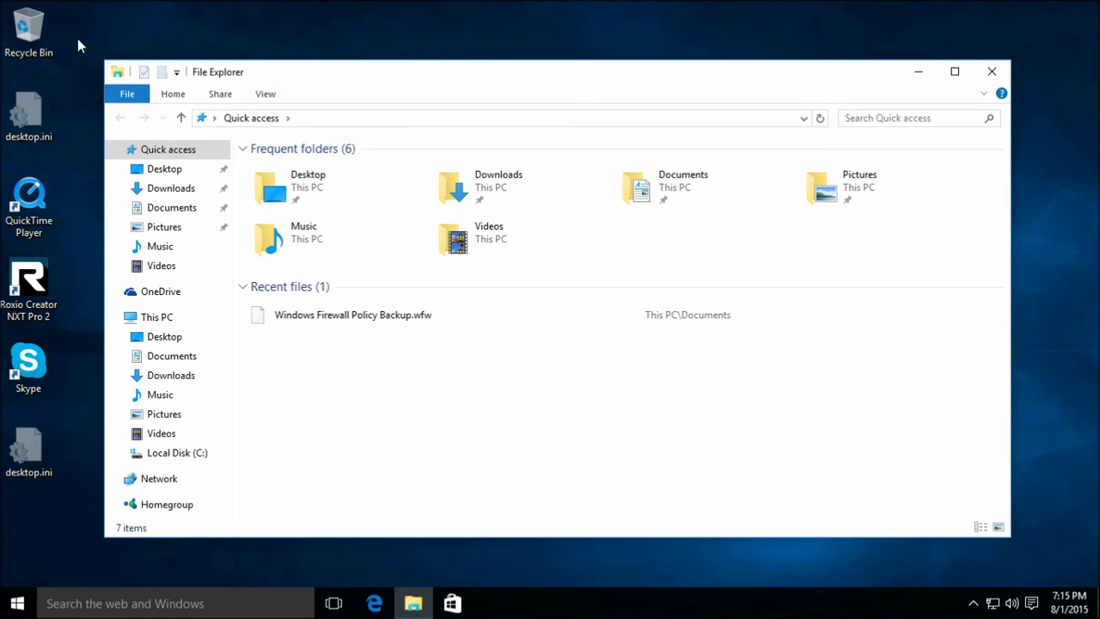
left_click(78, 11)
mouse_move(98, 48)
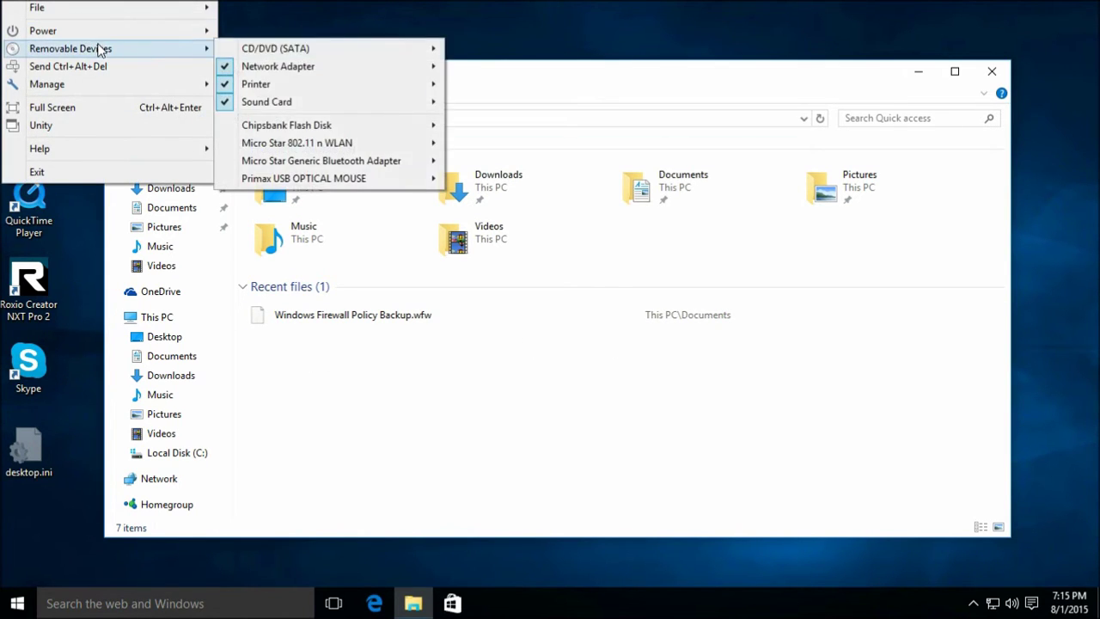
mouse_move(344, 130)
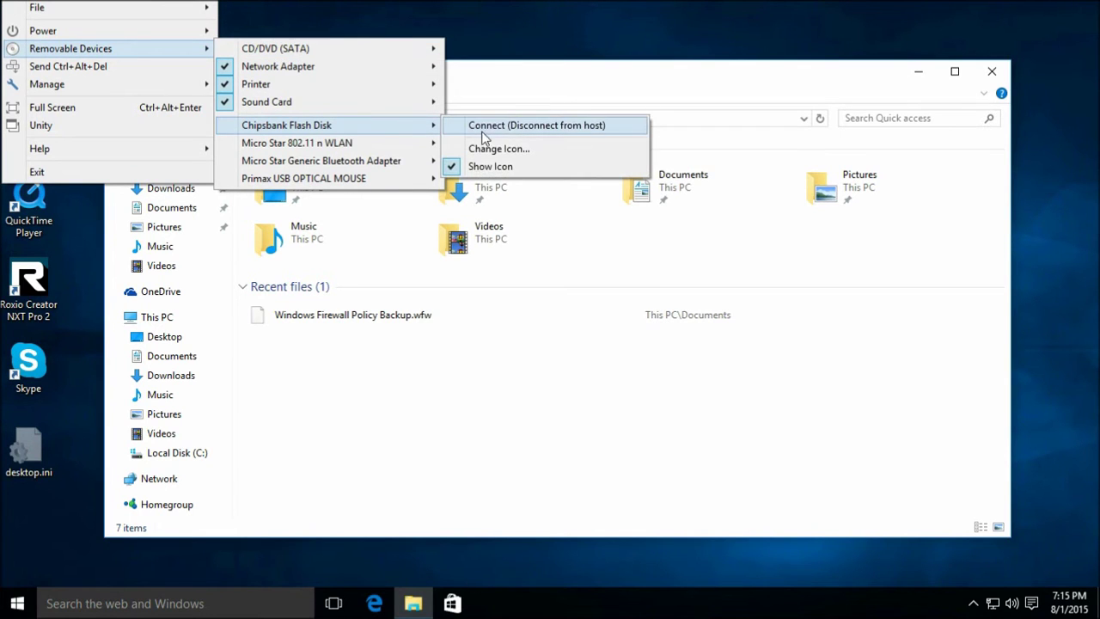
left_click(507, 126)
left_click(595, 340)
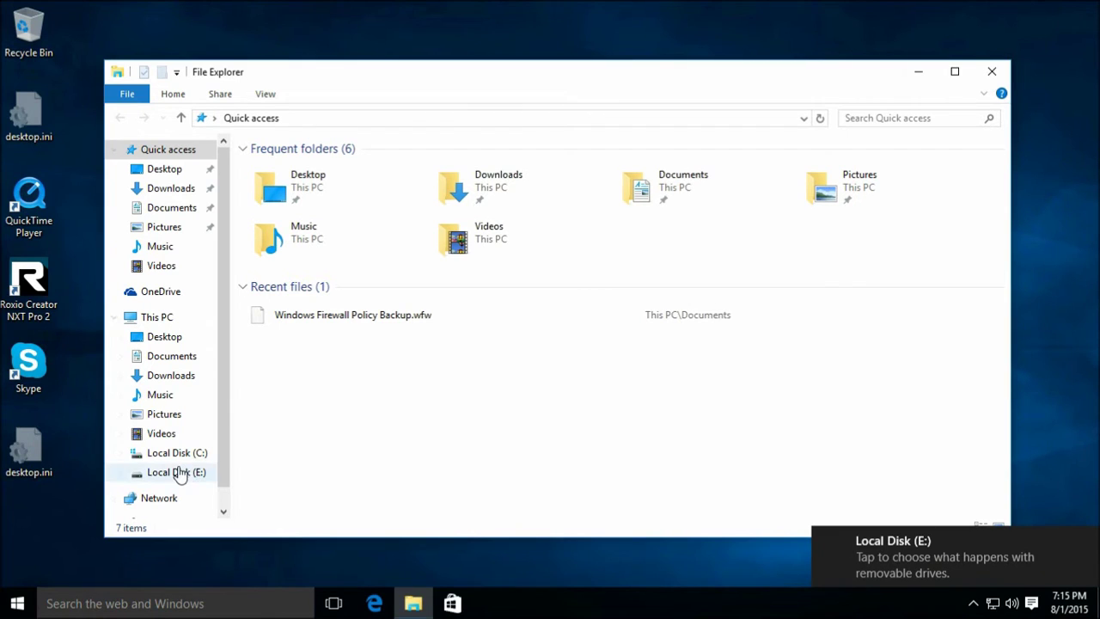
left_click(182, 473)
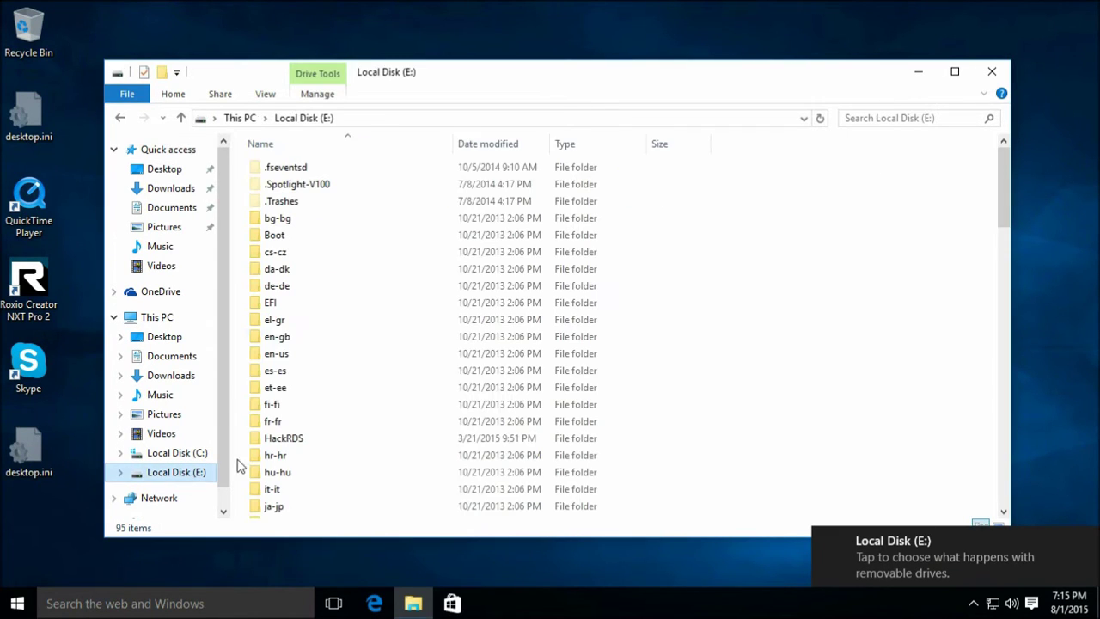
Step: Create a new text document on E: and rename it Test.bat, accepting the extension change
left_click_drag(1010, 179, 994, 476)
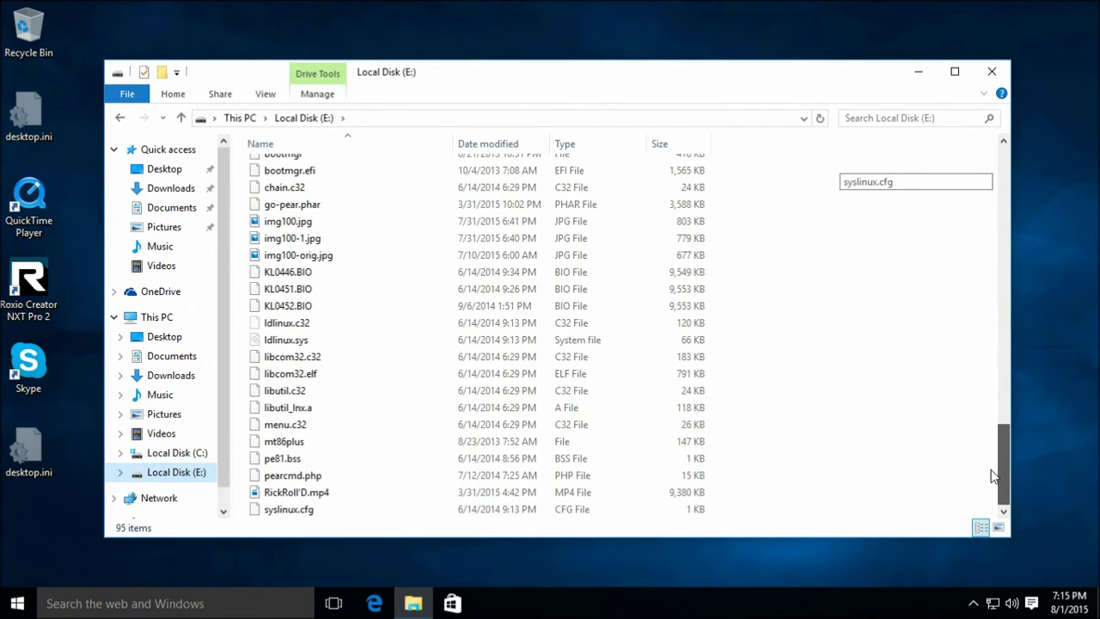
right_click(866, 321)
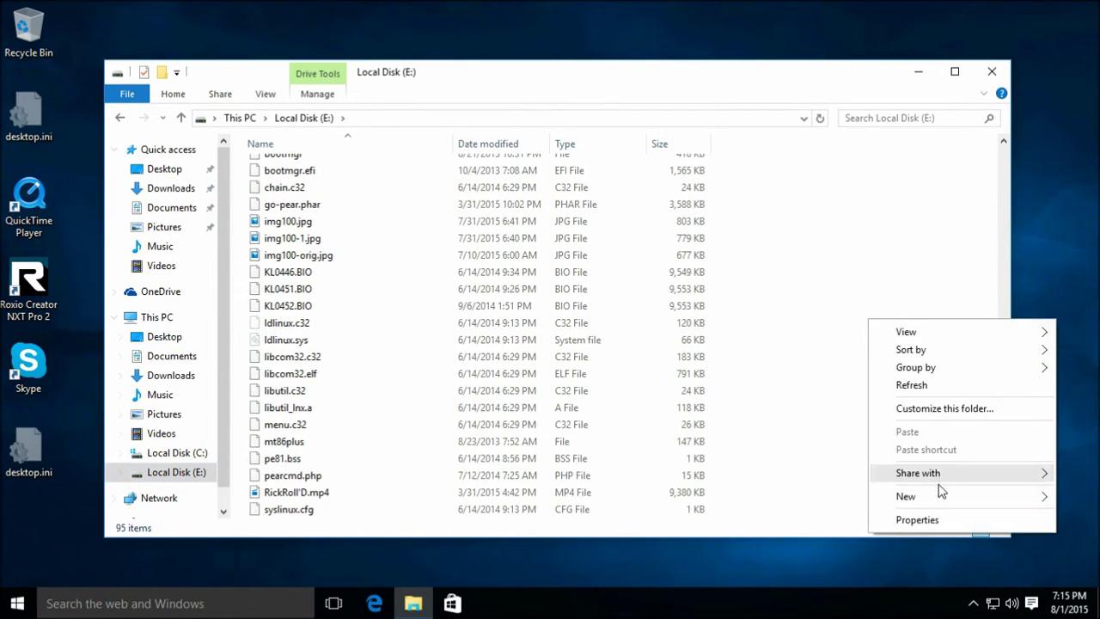
mouse_move(939, 490)
left_click(726, 473)
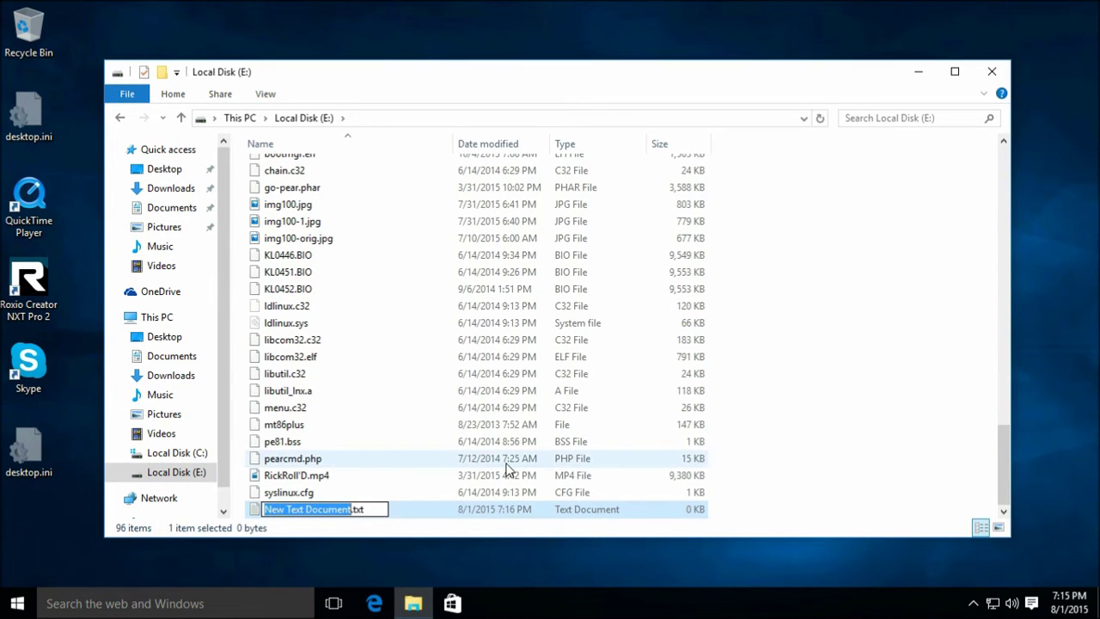
type("Test.")
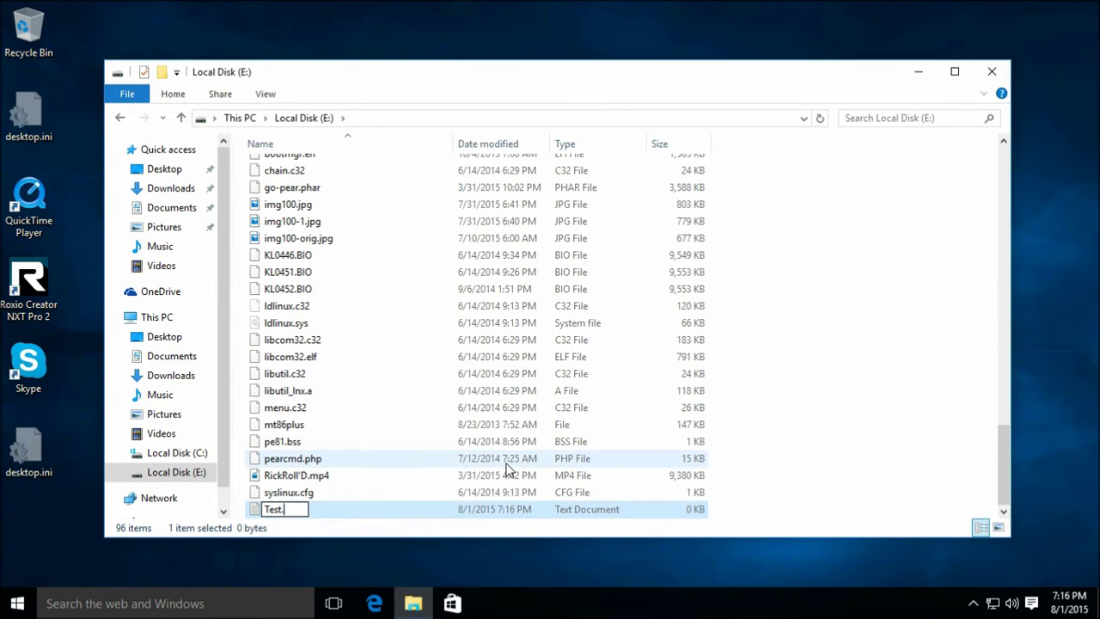
type("bat")
key("Return")
left_click(618, 306)
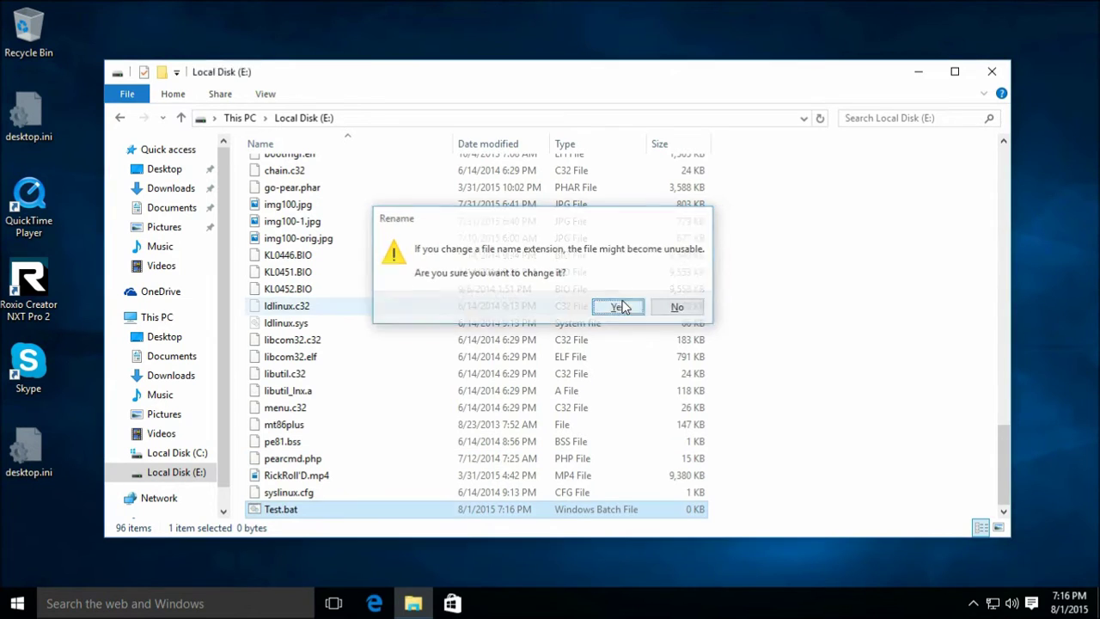
Step: Run Test.bat, dismiss the blocked-by-administrator error, and close File Explorer
double_click(266, 513)
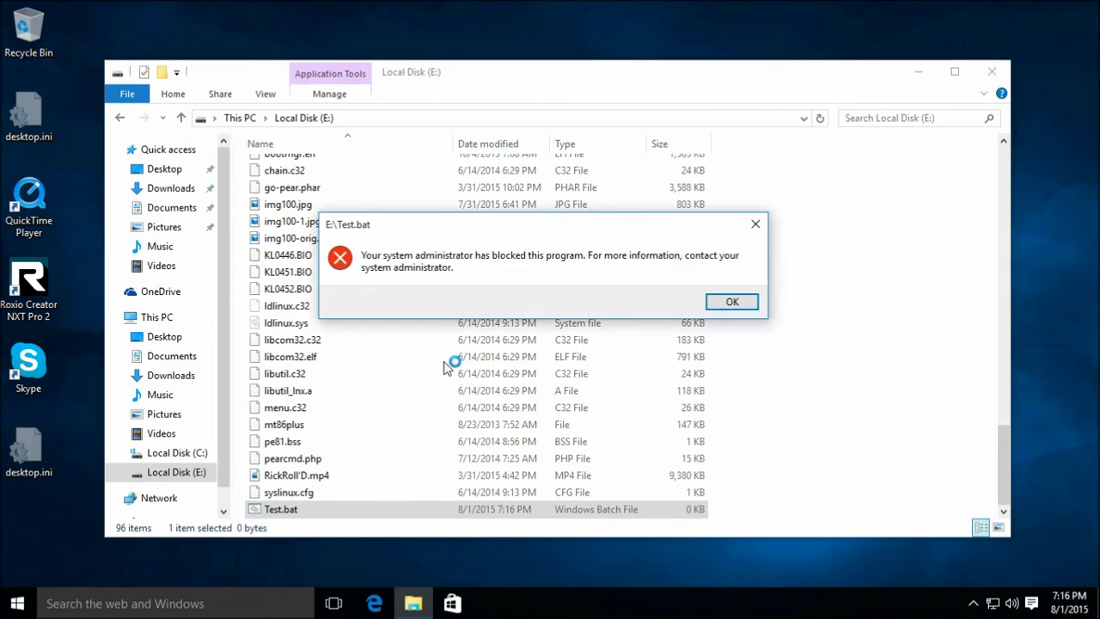
left_click(737, 303)
left_click(990, 72)
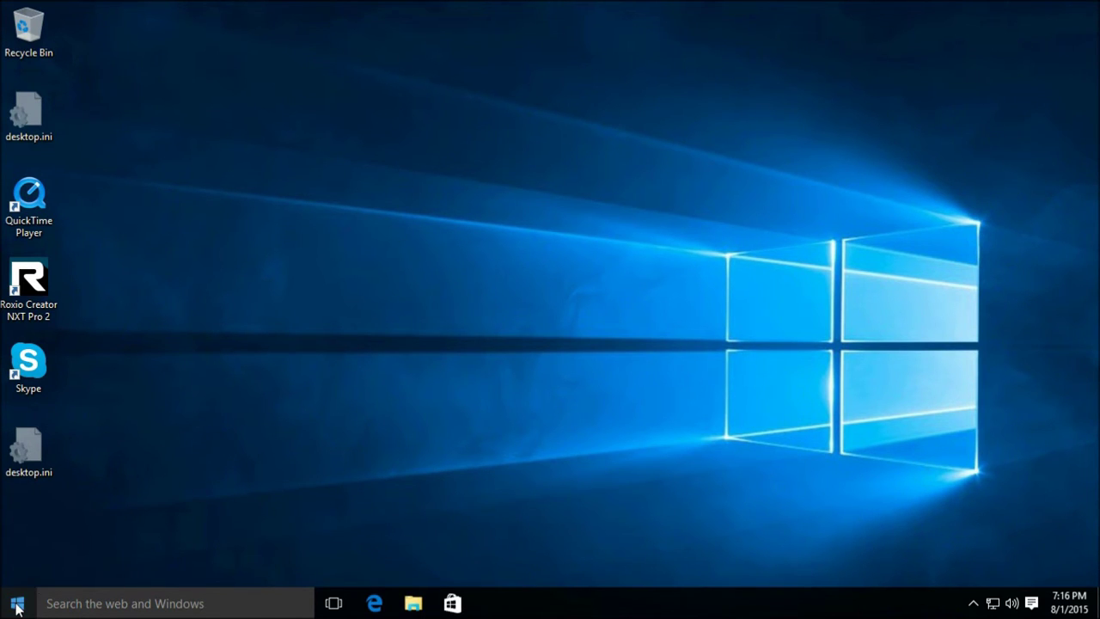
Step: Reopen Local Disk (E:) and run Test.bat as administrator, dismissing the block error
left_click(412, 603)
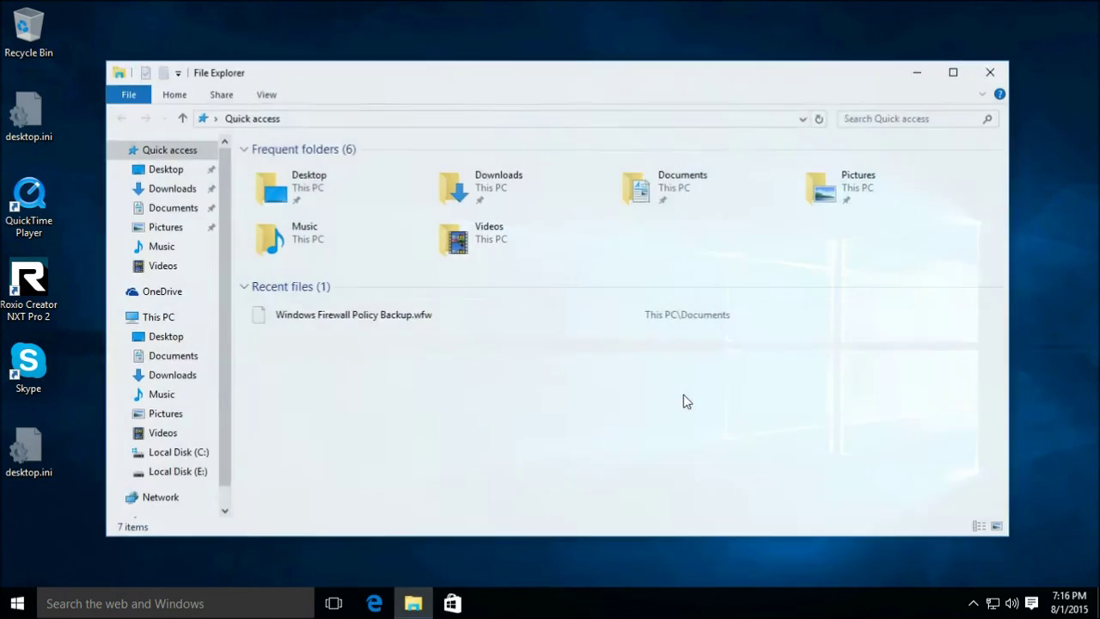
left_click(180, 472)
left_click_drag(1002, 210, 1012, 521)
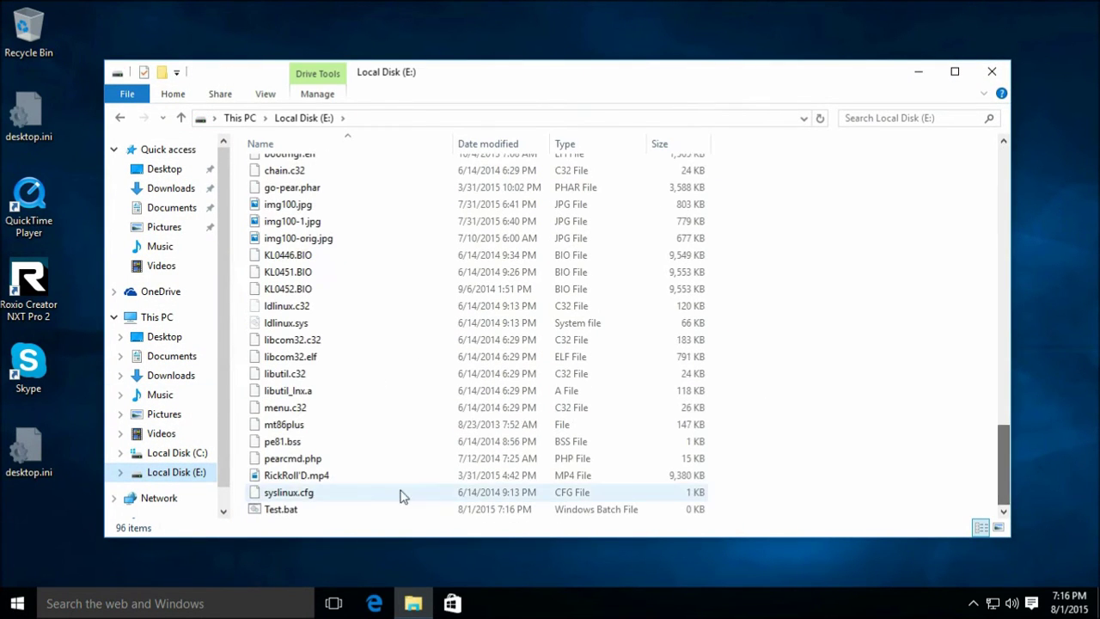
right_click(292, 509)
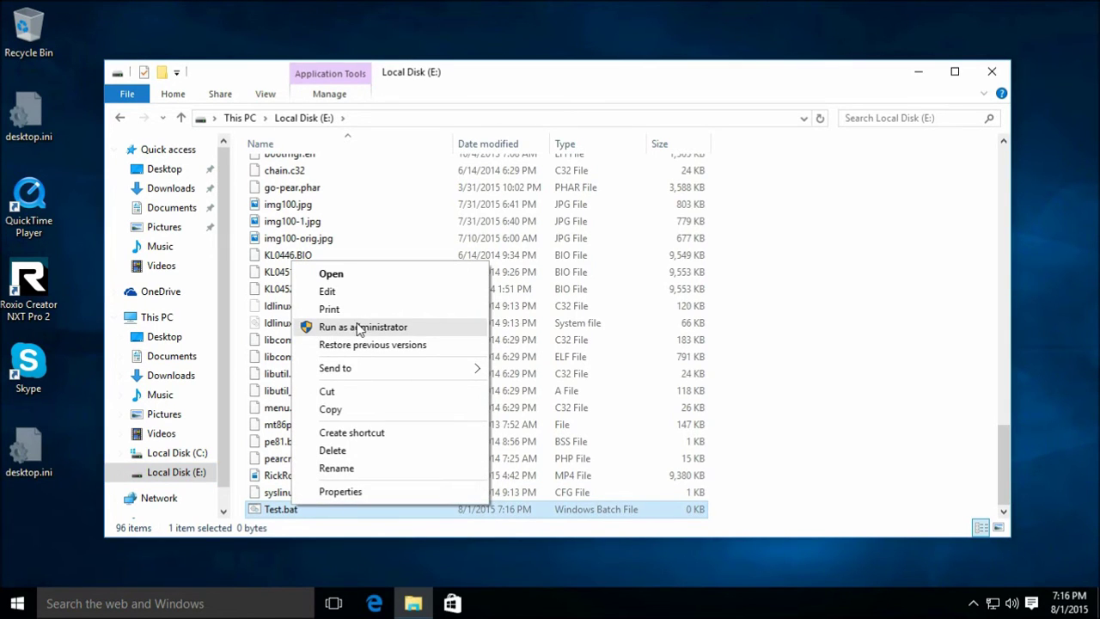
left_click(358, 327)
left_click(740, 302)
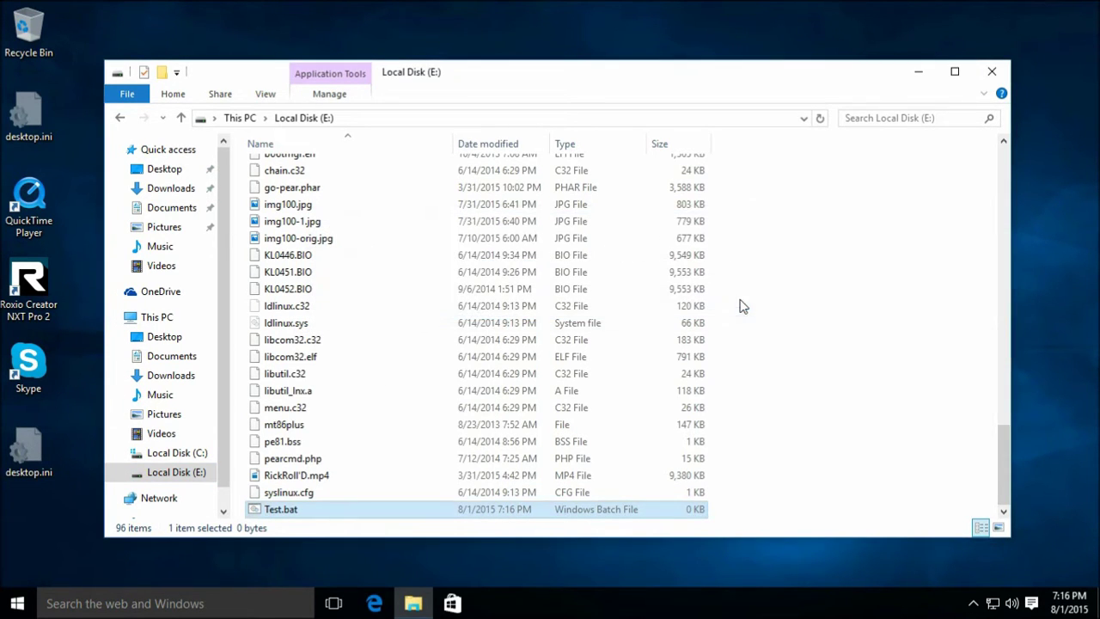
Step: Retry Test.bat as administrator, dismiss the error again, then open Downloads
right_click(294, 510)
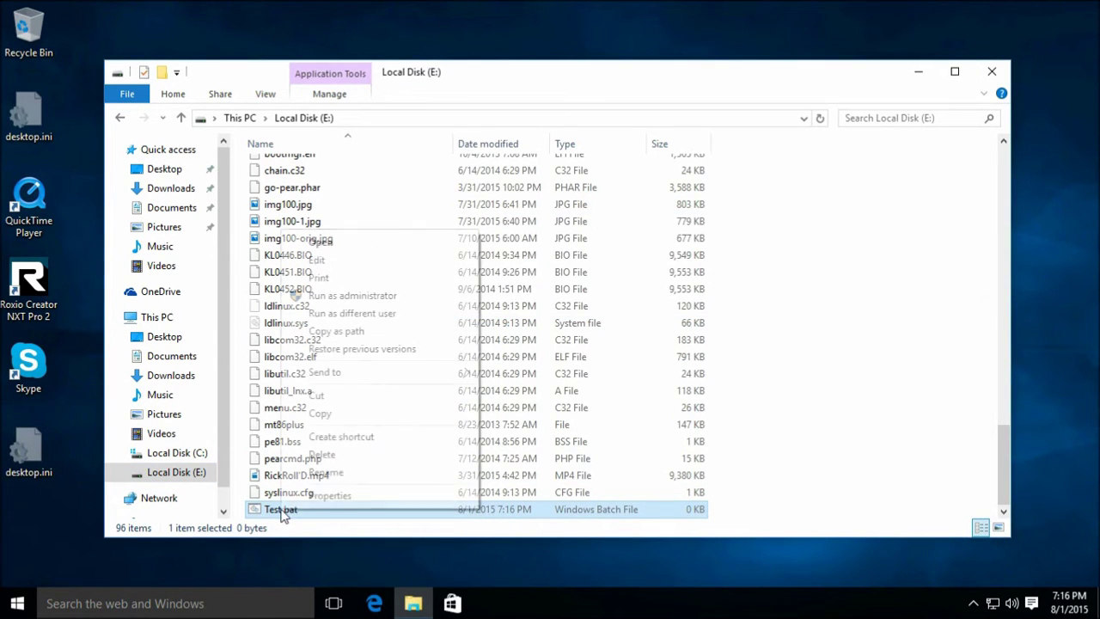
left_click(382, 297)
left_click(751, 304)
left_click(825, 369)
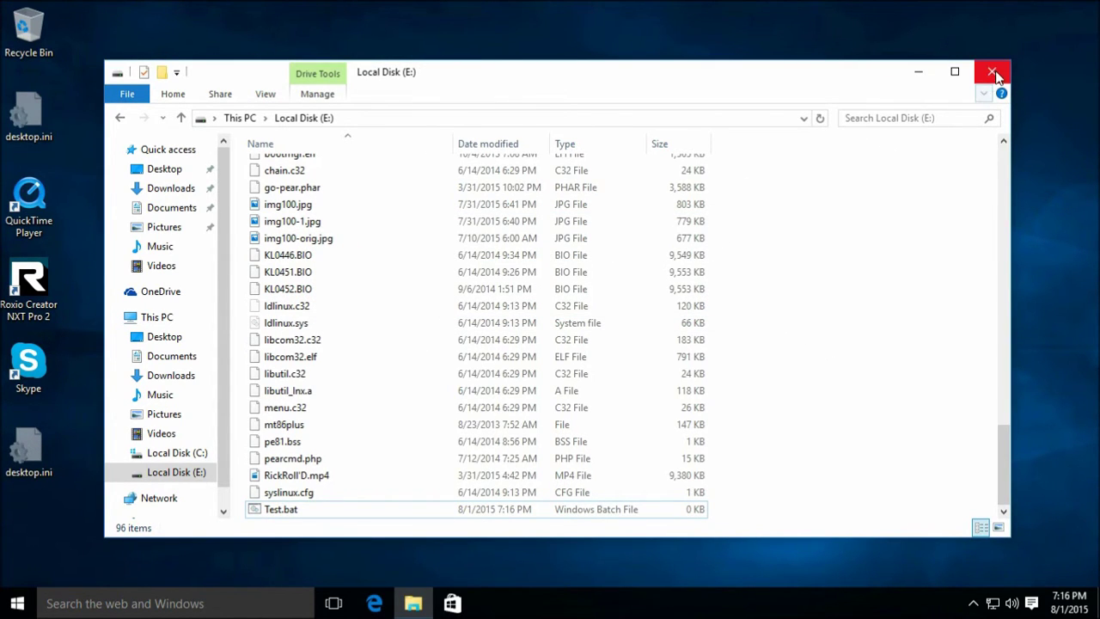
left_click(176, 189)
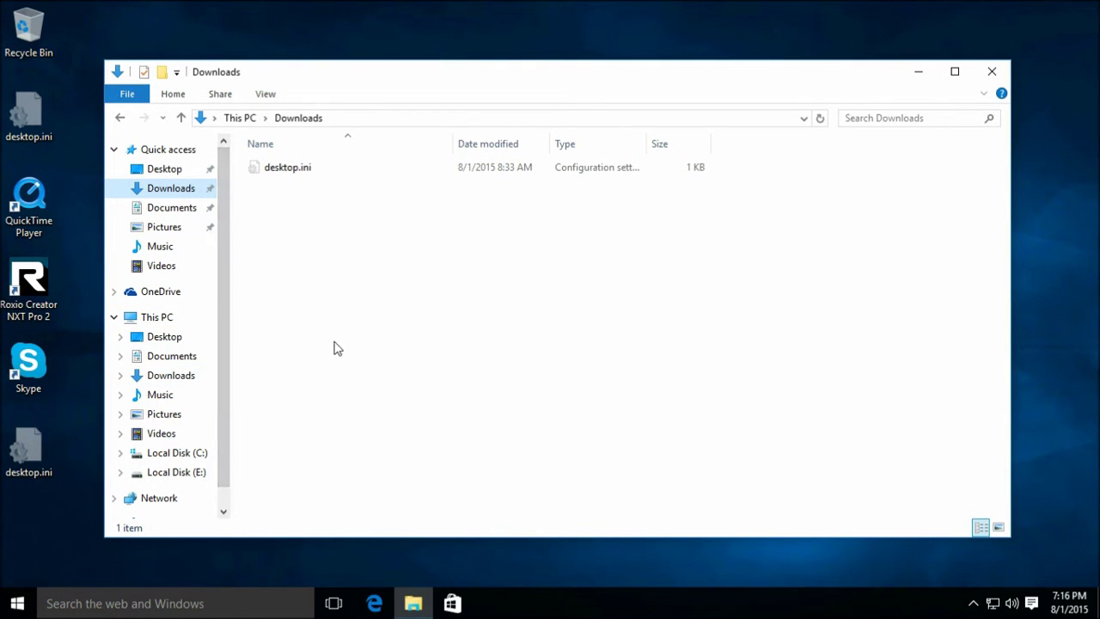
Step: Copy notepad.exe from the C:\Windows folder
left_click(119, 453)
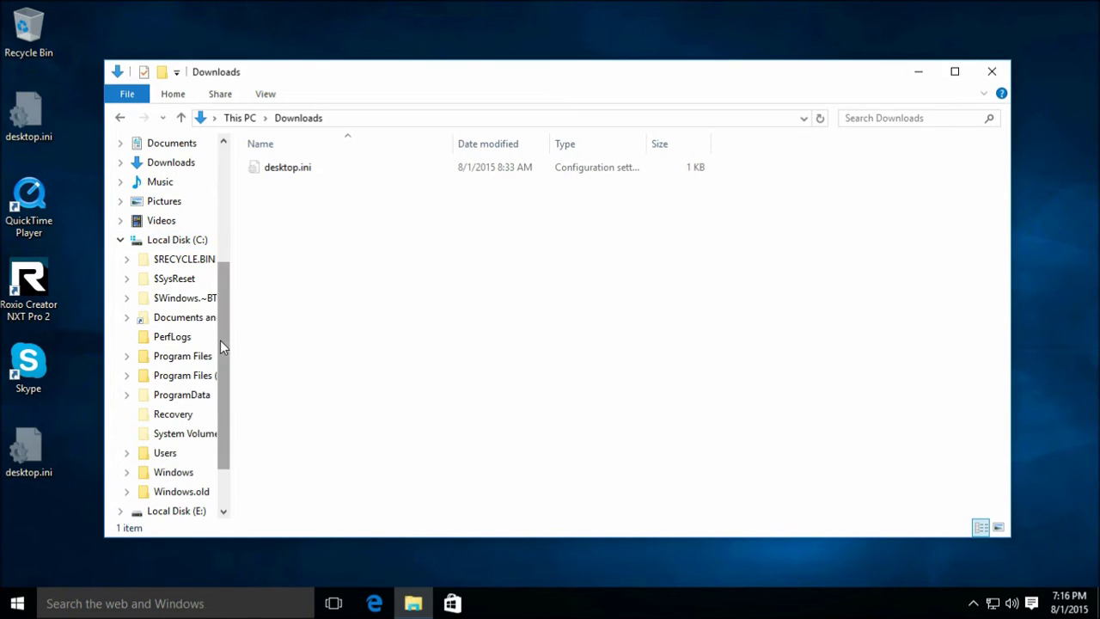
left_click_drag(221, 342, 221, 373)
left_click(175, 397)
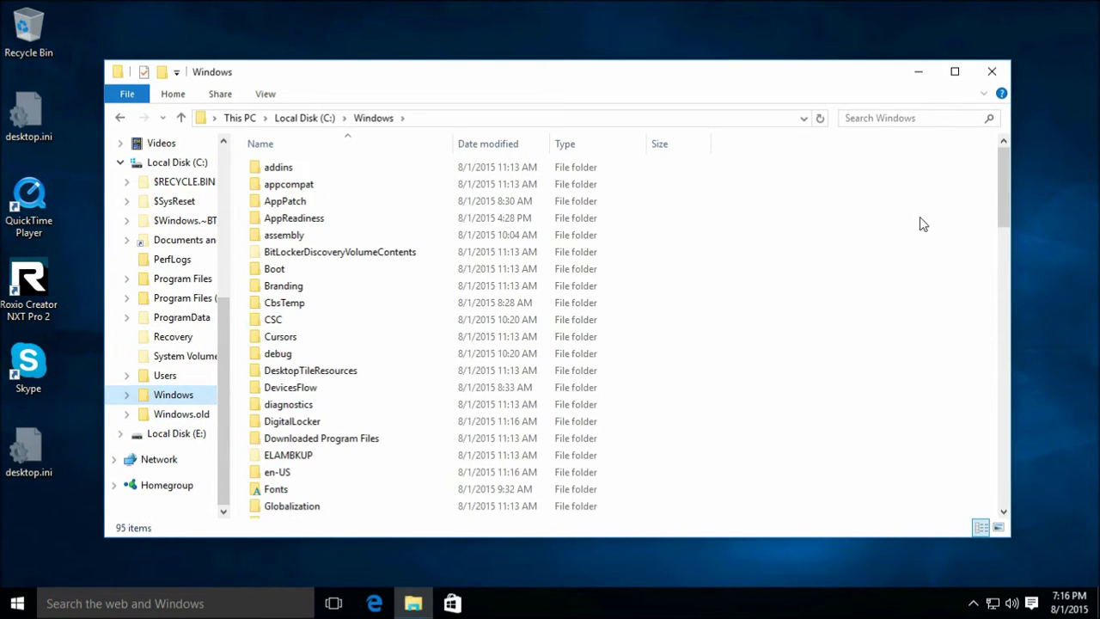
left_click_drag(1002, 193, 993, 444)
right_click(288, 391)
left_click(330, 296)
Step: Paste notepad.exe onto Local Disk (E:) and run it, showing it is blocked
left_click(177, 435)
right_click(882, 271)
left_click(935, 380)
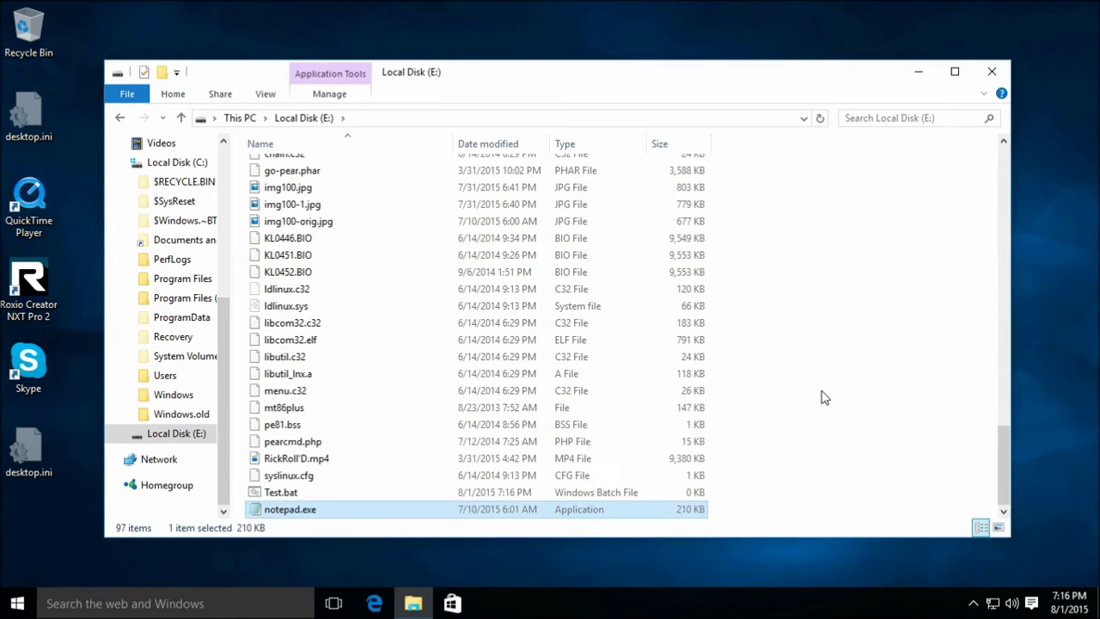
double_click(302, 510)
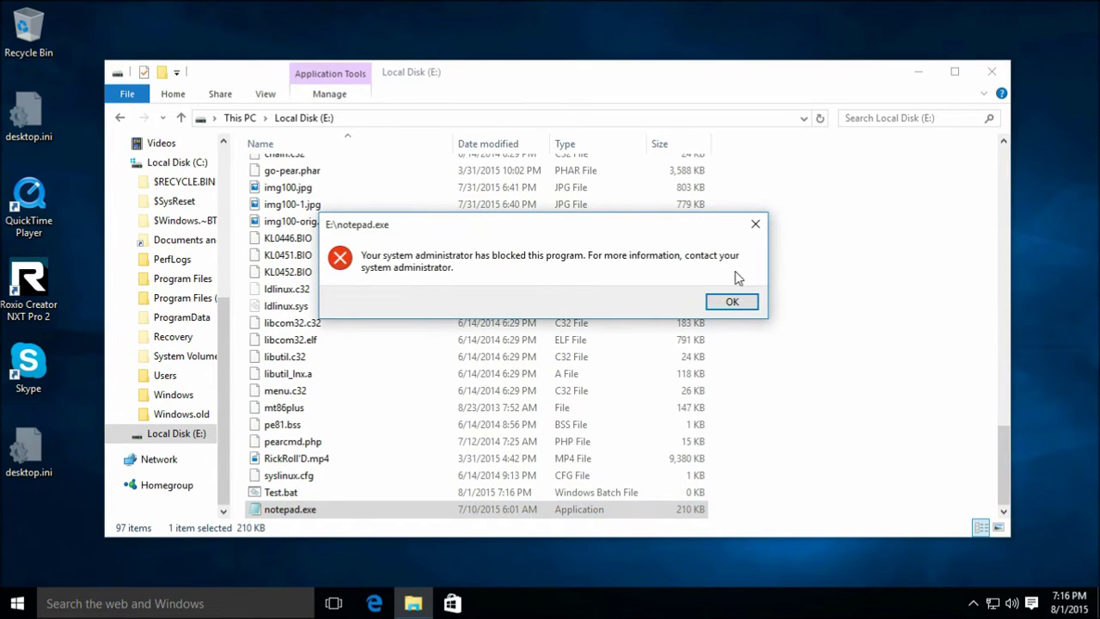
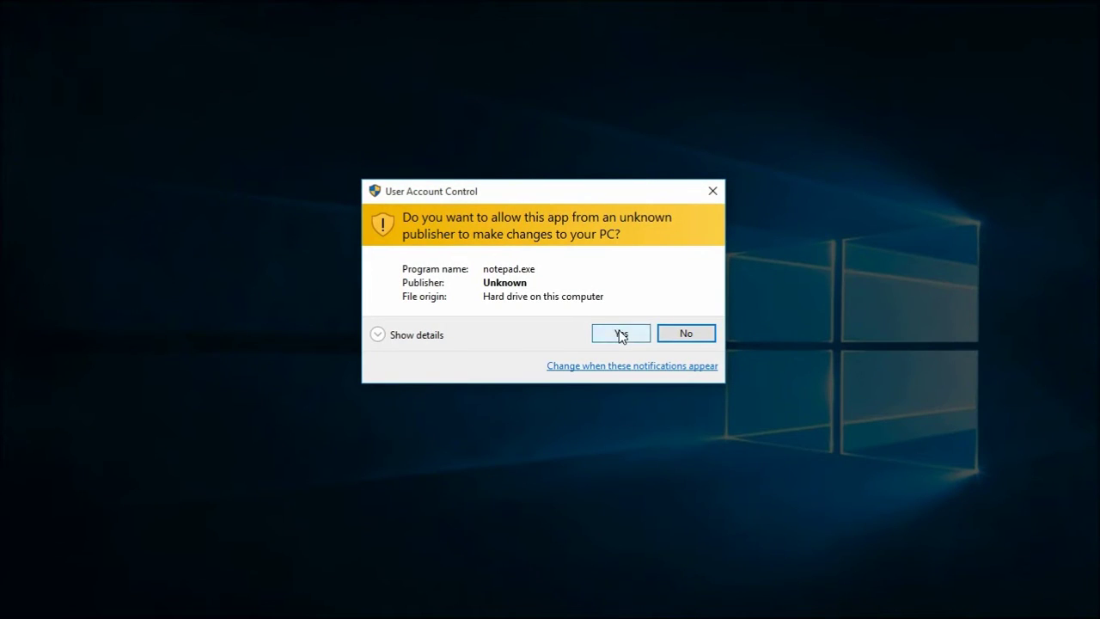
Step: Approve the UAC prompt for notepad.exe and deselect it in the Local Disk (E:) listing
left_click(621, 334)
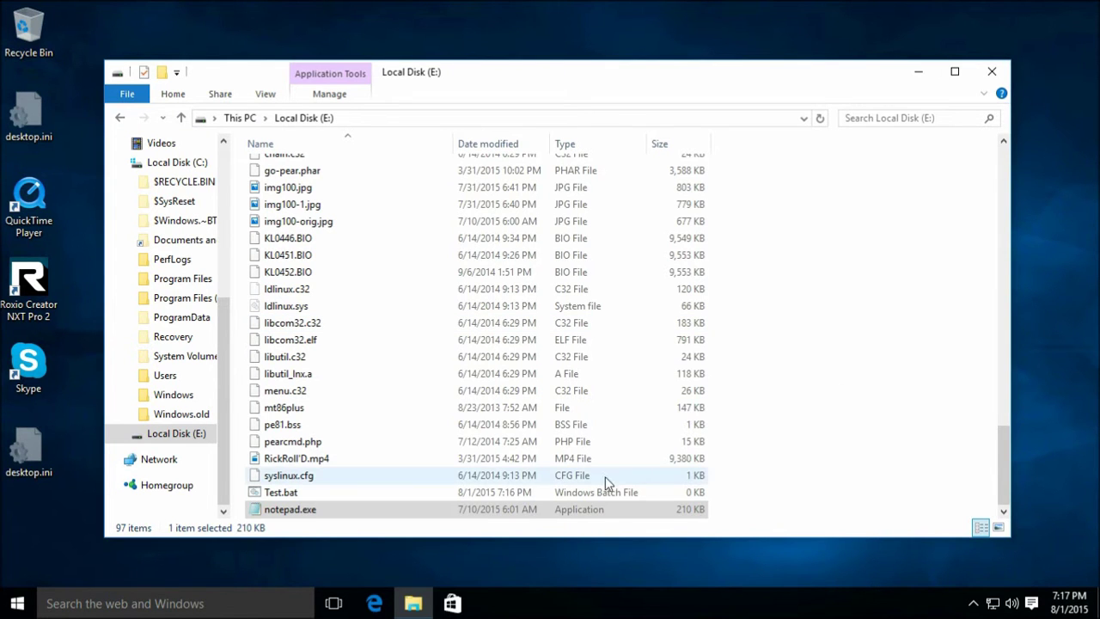
left_click(819, 405)
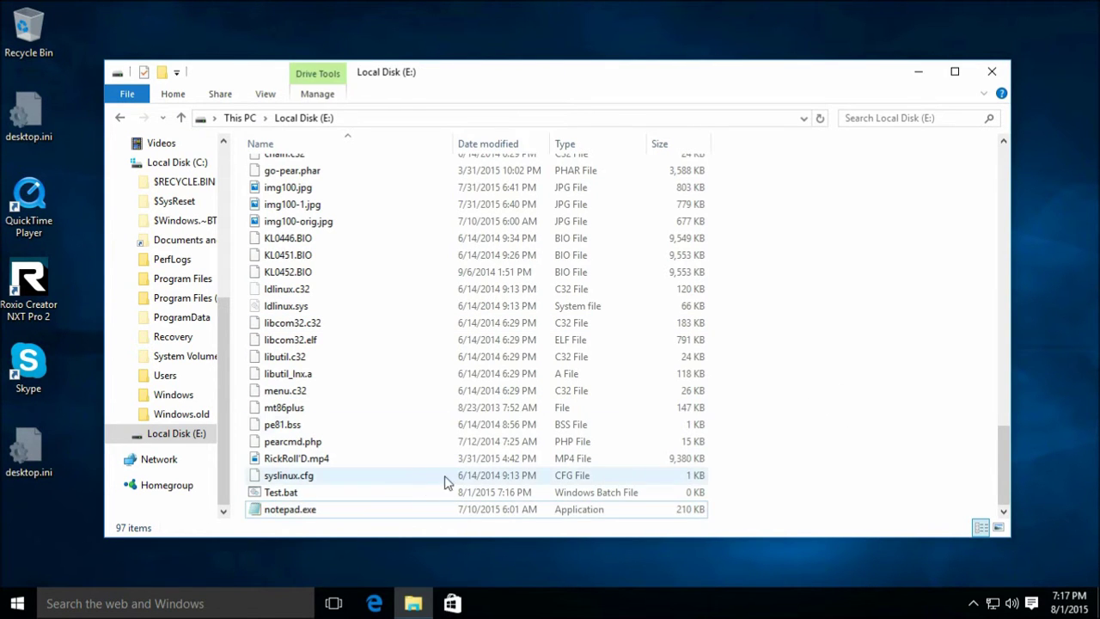
Step: Run notepad.exe as administrator and show the UAC details revealing E:\notepad.exe
right_click(289, 508)
left_click(370, 261)
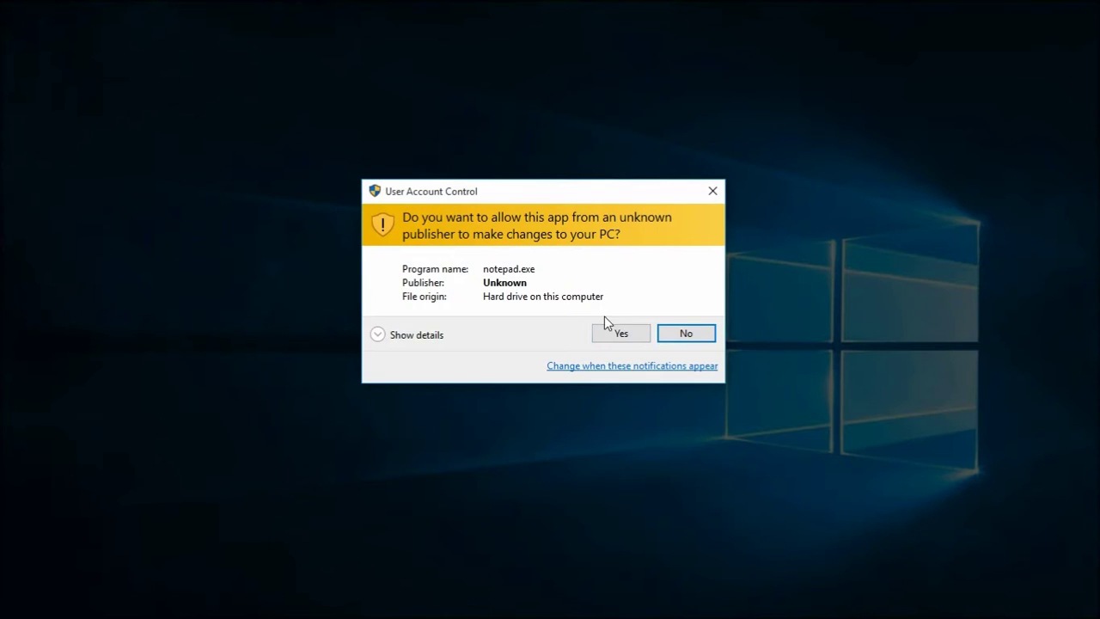
left_click(369, 334)
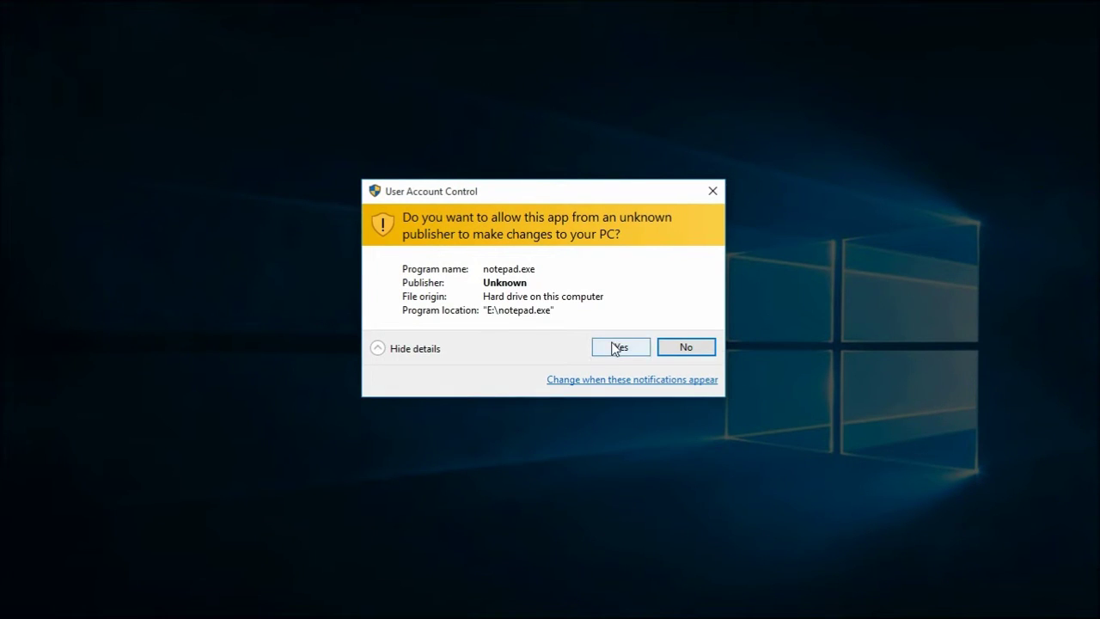
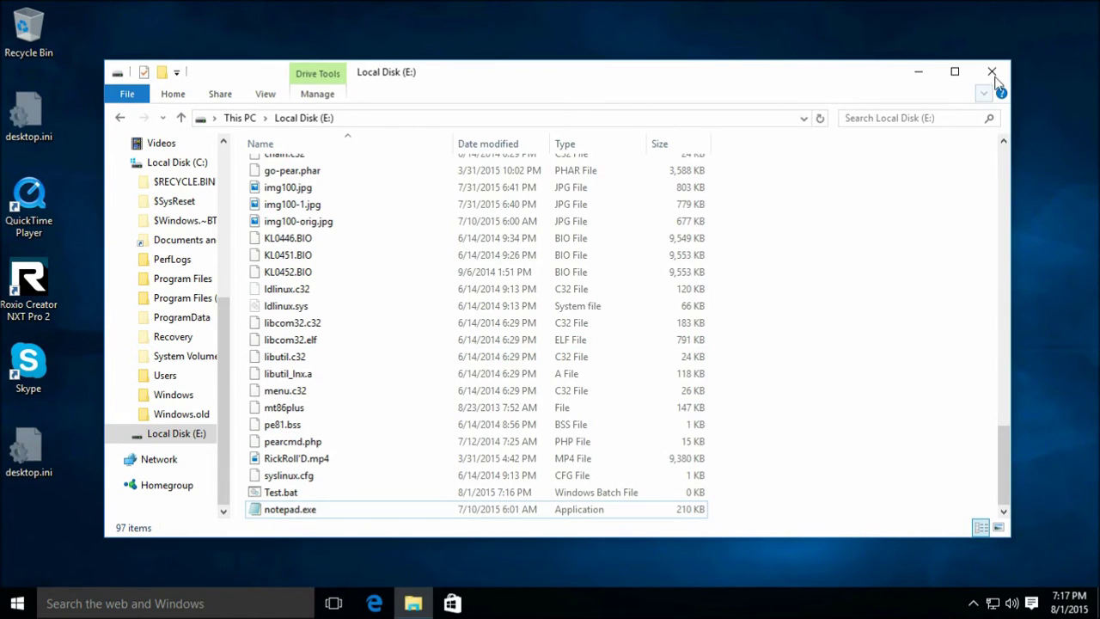
Step: Close the Local Disk (E:) window and launch Event Viewer from Control Panel's Administrative Tools
left_click(992, 72)
left_click(18, 602)
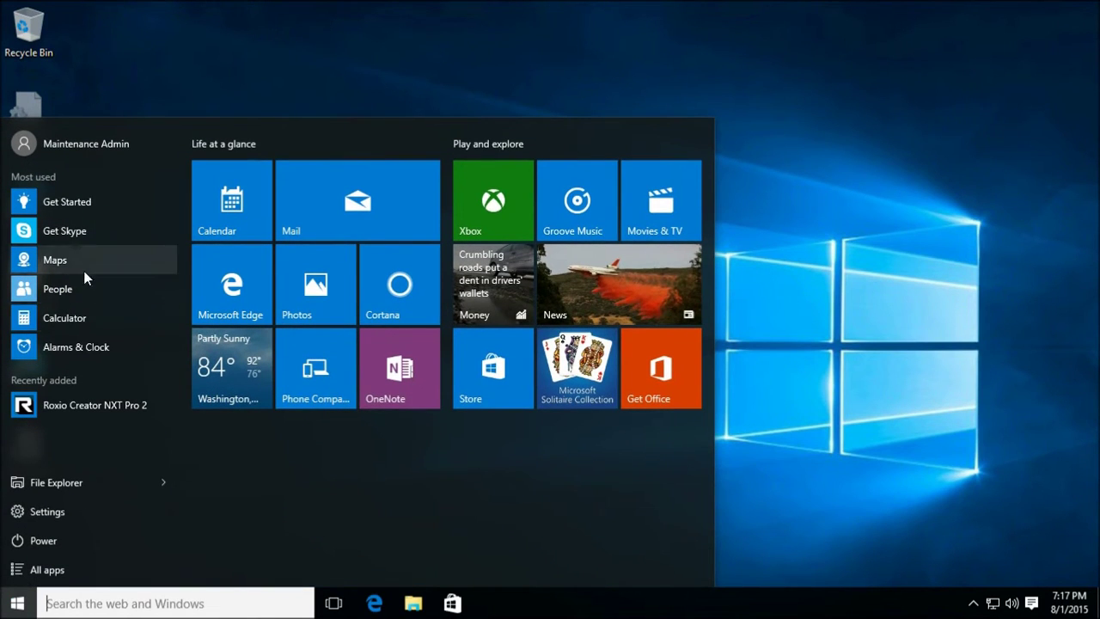
right_click(17, 602)
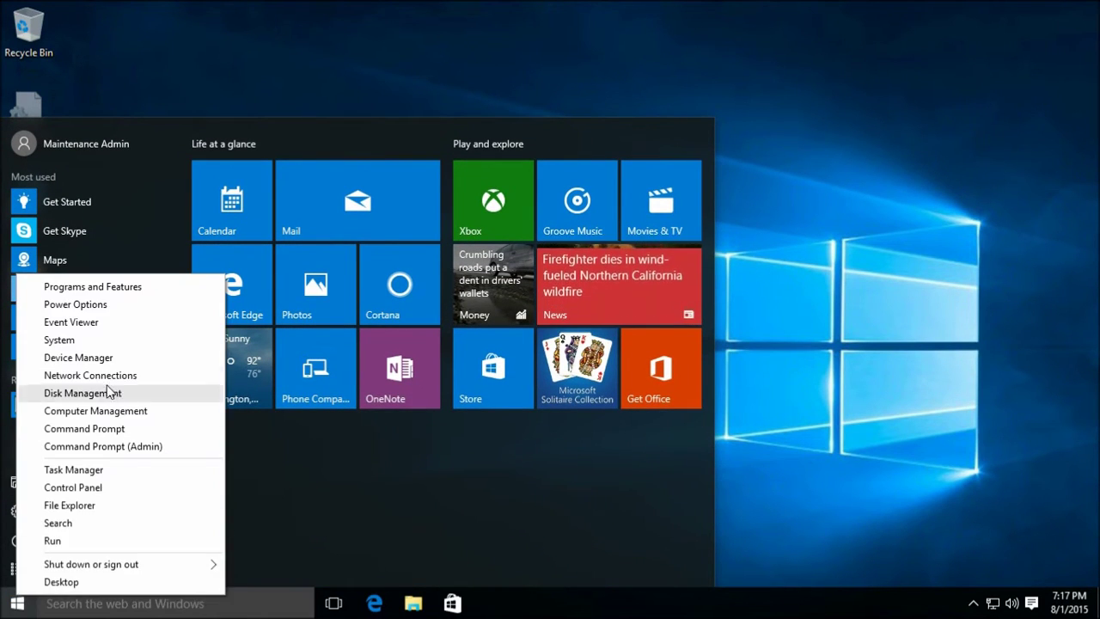
left_click(86, 486)
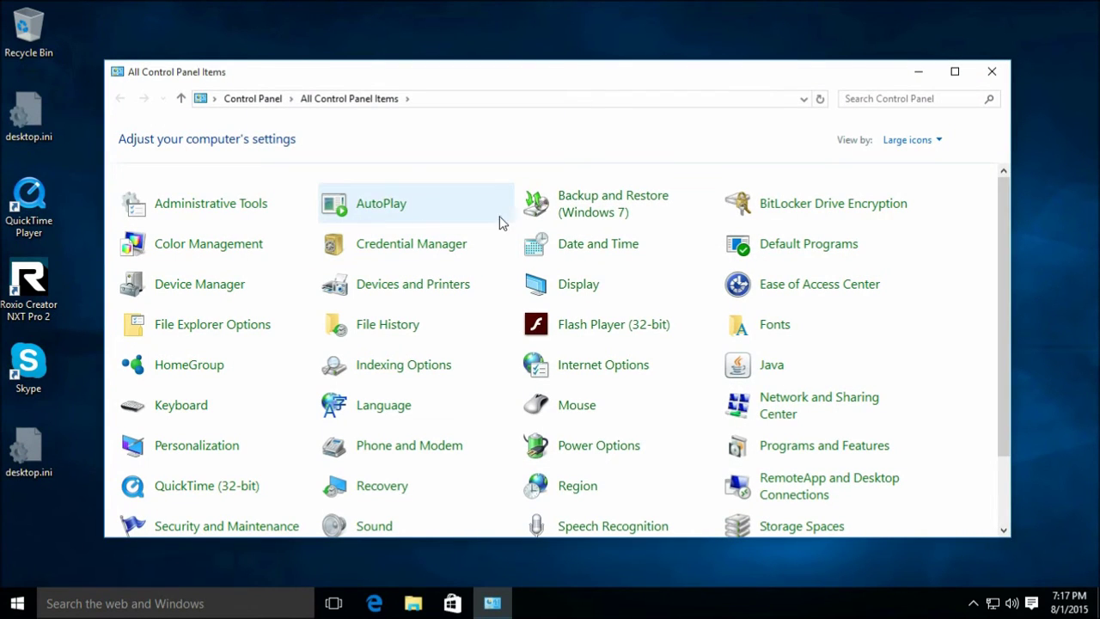
left_click(222, 209)
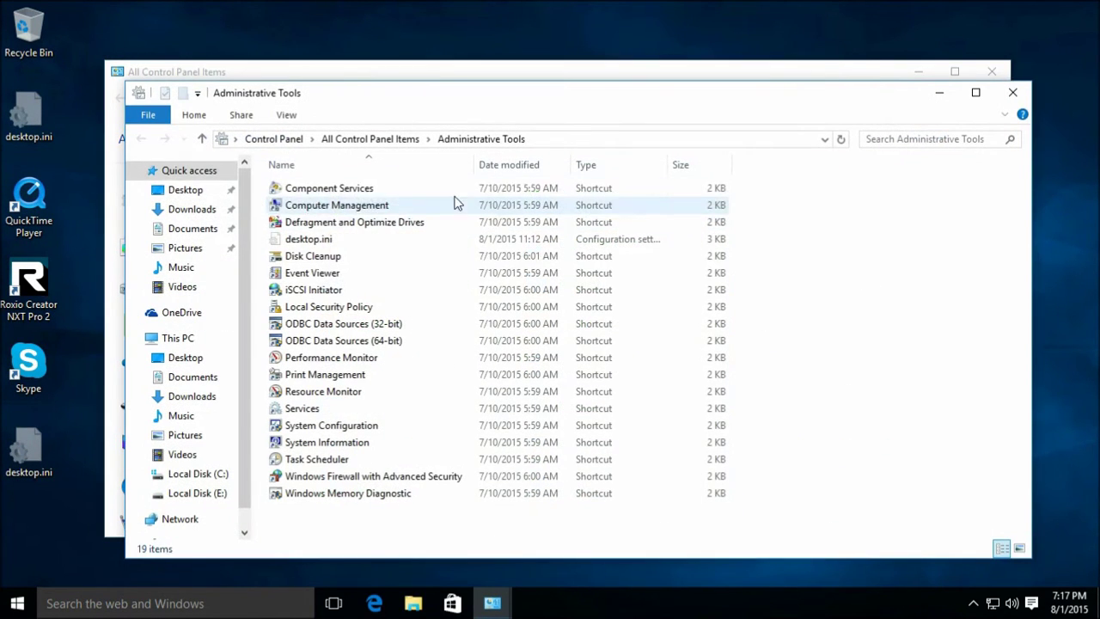
left_click(289, 276)
double_click(290, 278)
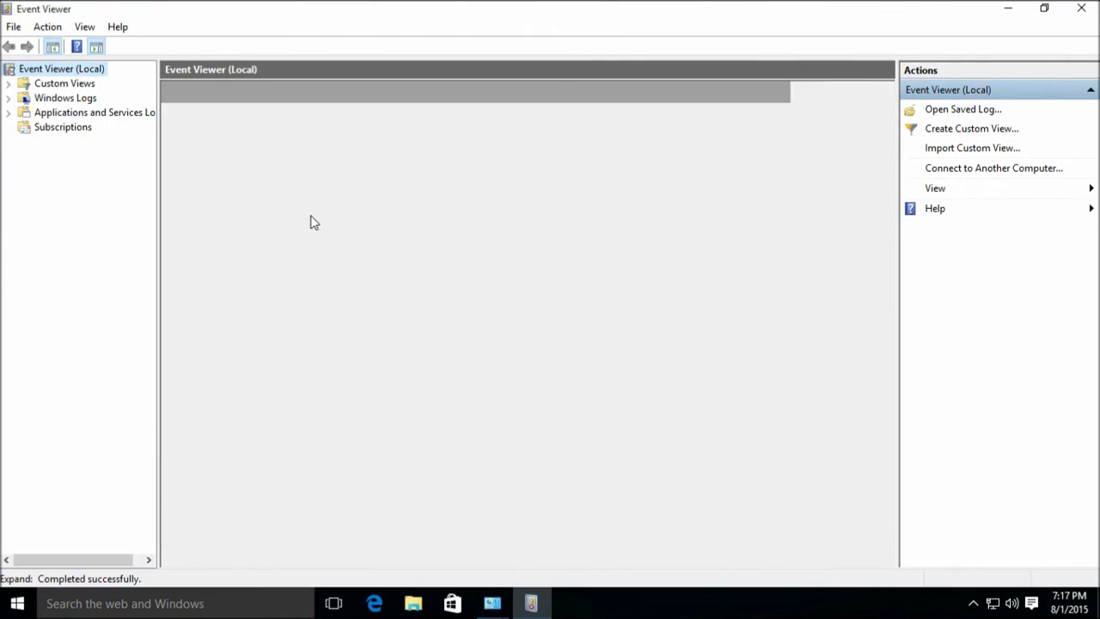
Step: Expand Windows Logs and browse the Application log, previewing the 7:16:59 PM warning
left_click(9, 98)
left_click(64, 113)
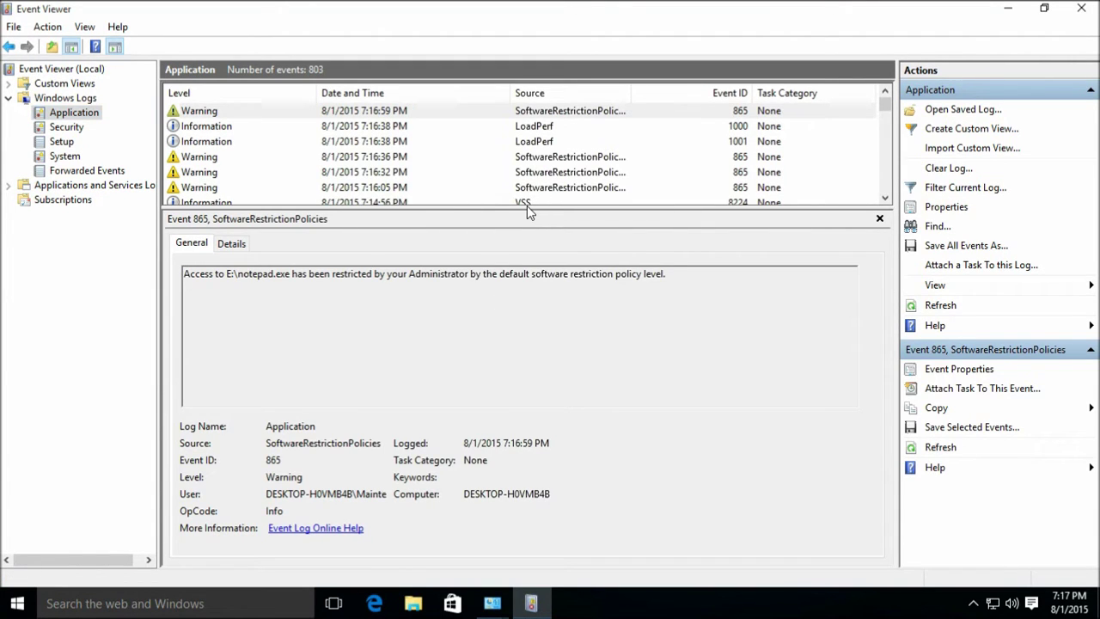
left_click(506, 113)
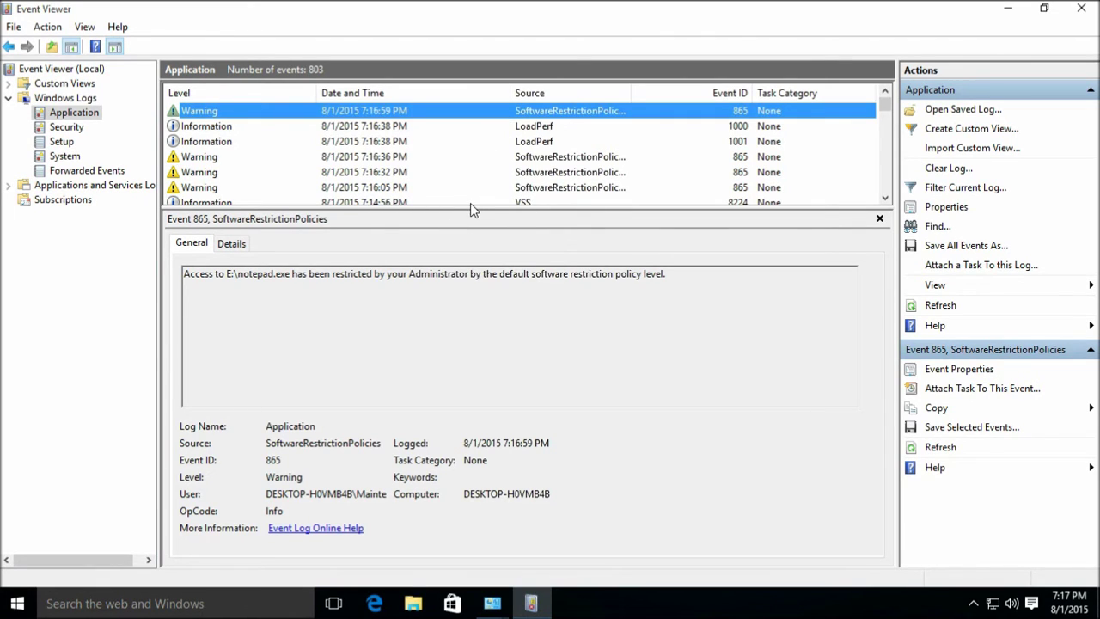
left_click(879, 218)
Step: Read the 7:16:36 PM and 7:16:59 PM restriction warnings in full, then close Event Viewer
left_click(553, 163)
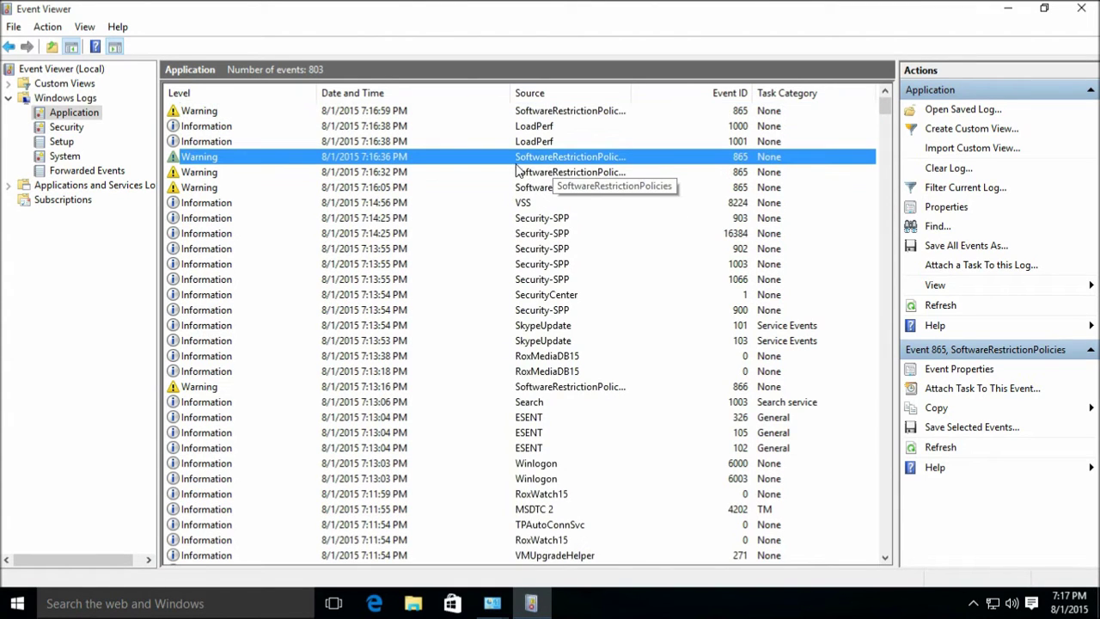
double_click(512, 158)
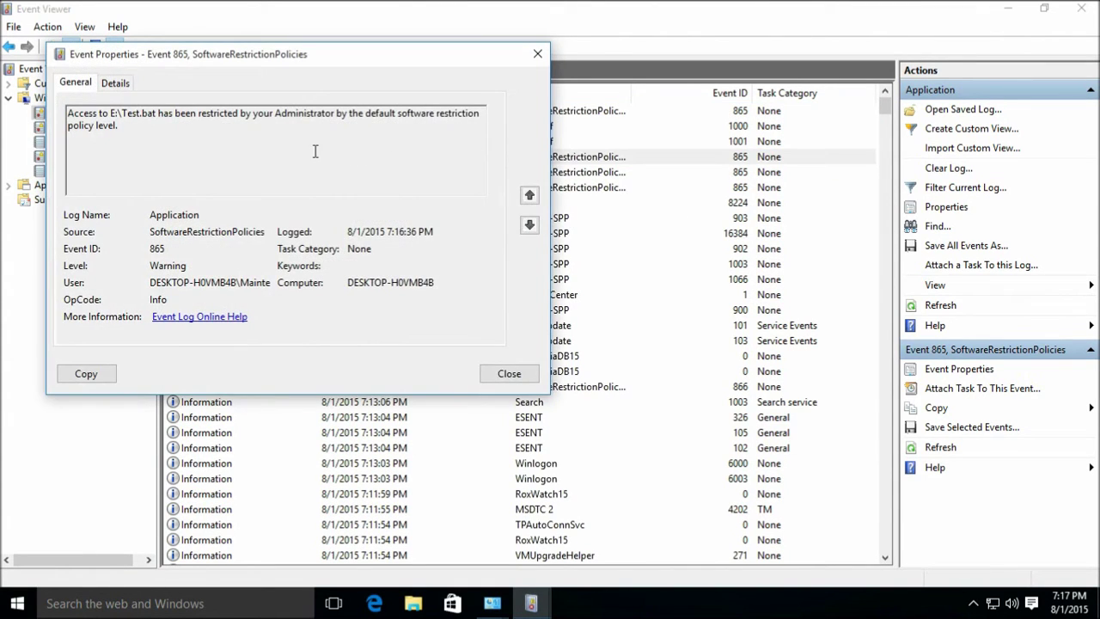
key("Escape")
double_click(410, 112)
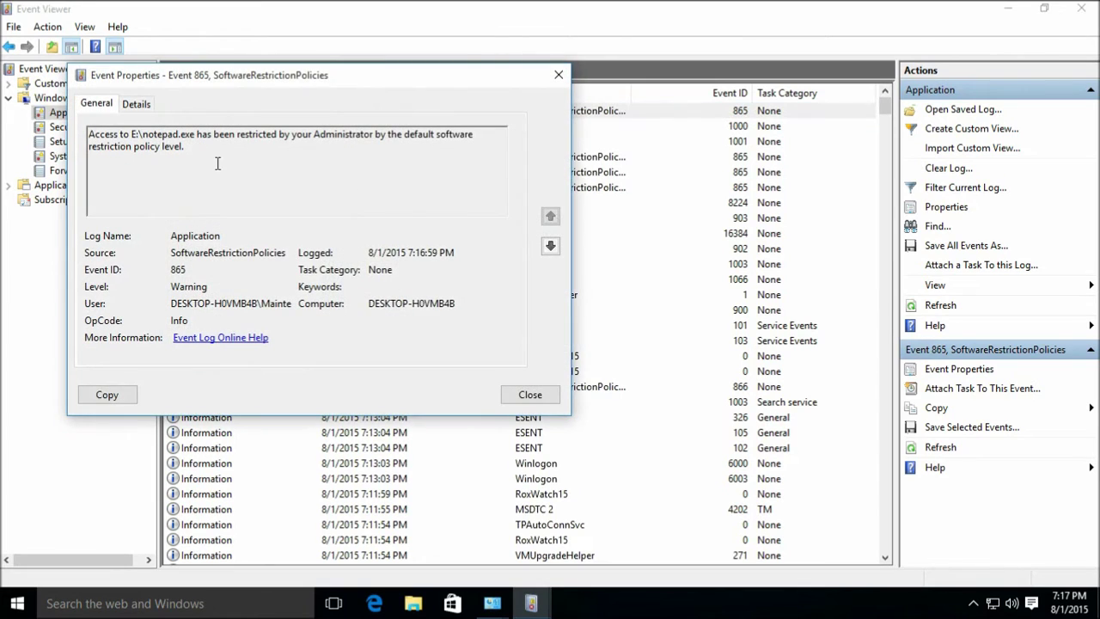
key("Escape")
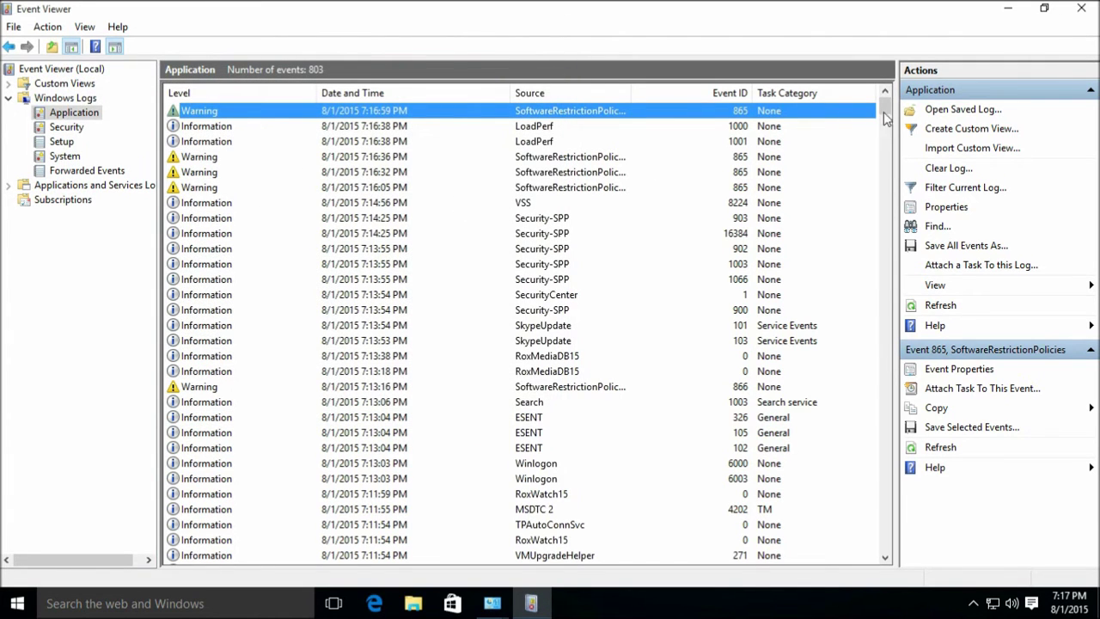
left_click(1082, 11)
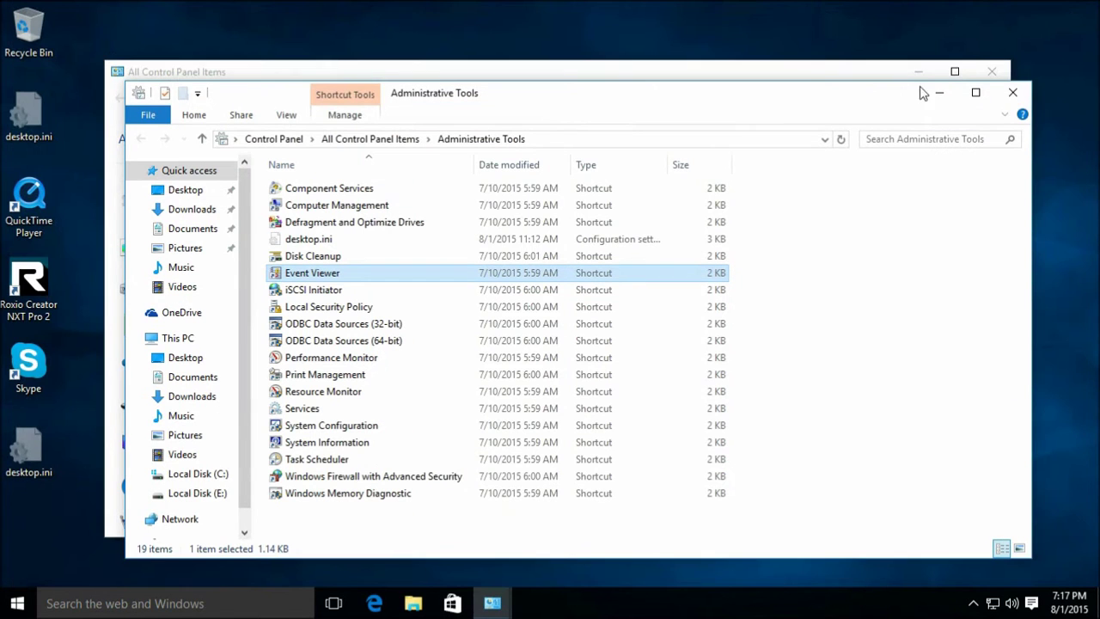
Step: Close Administrative Tools and Control Panel, then sign out of the administrator account
left_click(1012, 92)
left_click(991, 72)
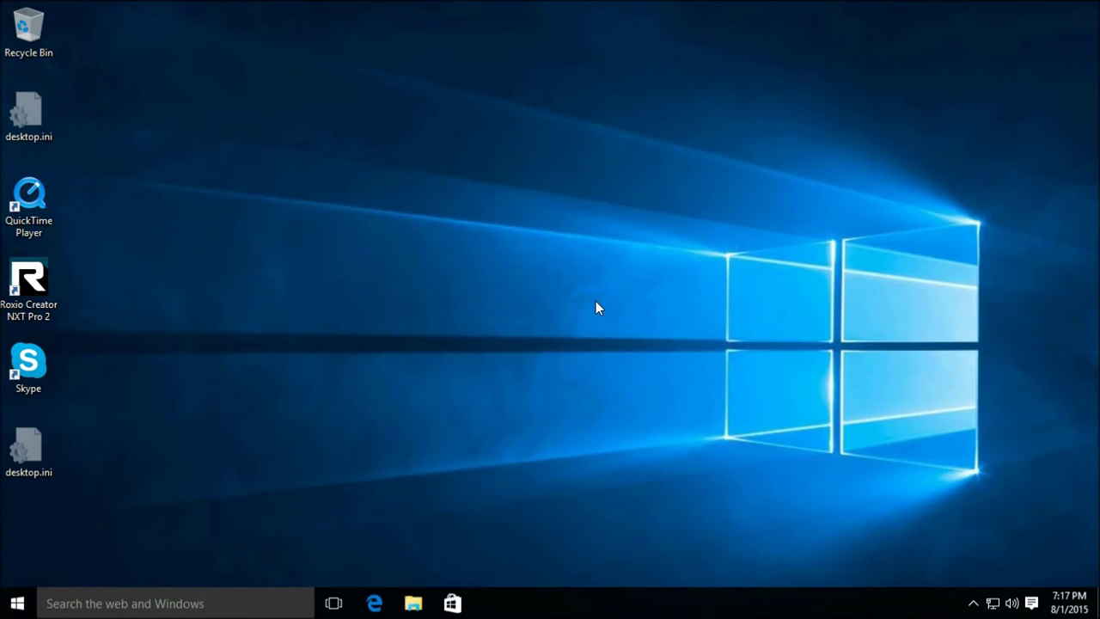
left_click(19, 599)
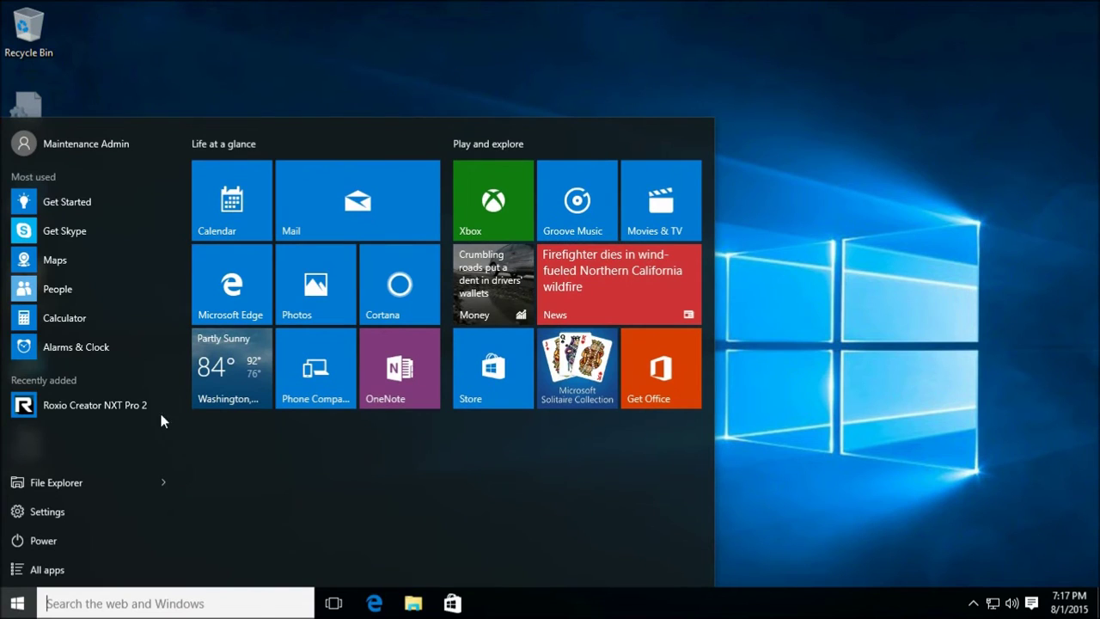
left_click(85, 144)
left_click(87, 222)
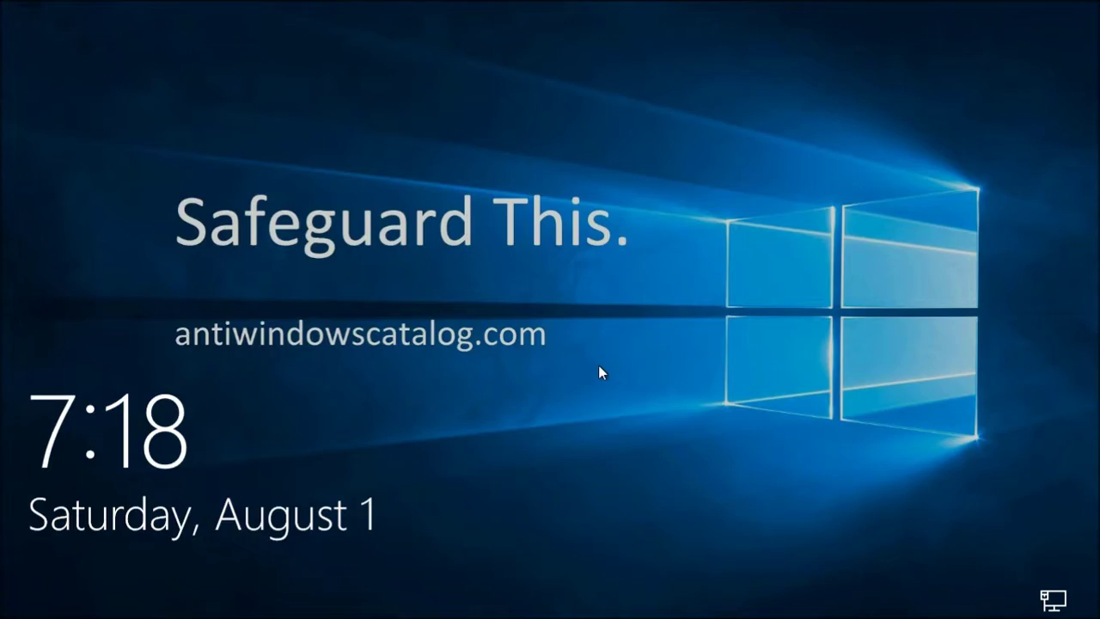
Step: Sign in as the standard user account with its password
left_click(599, 371)
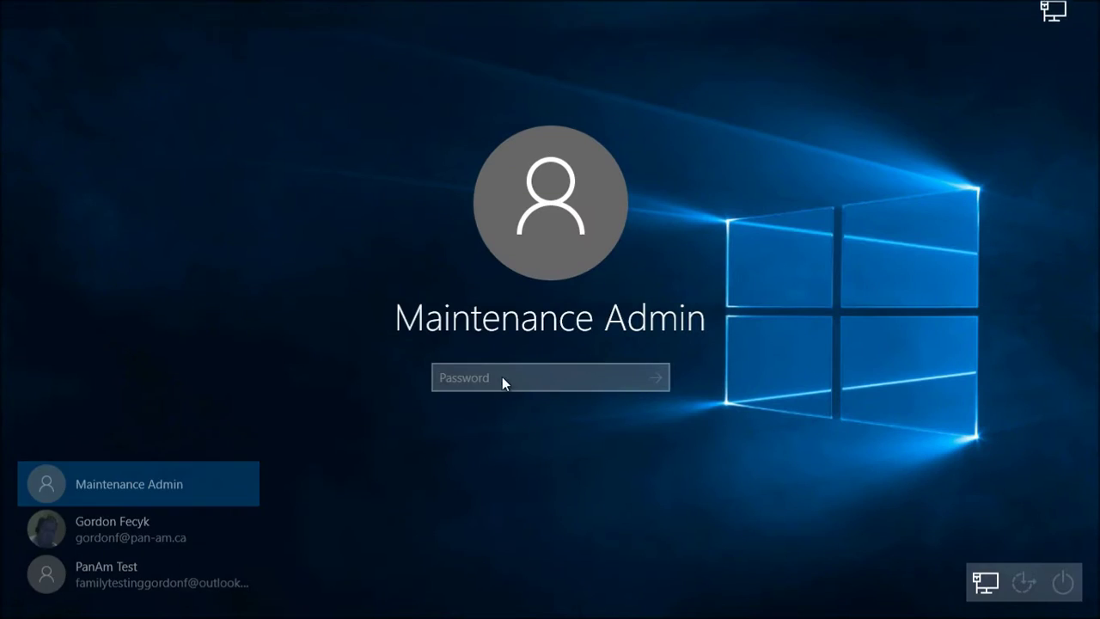
left_click(159, 523)
type("••••••••••••••")
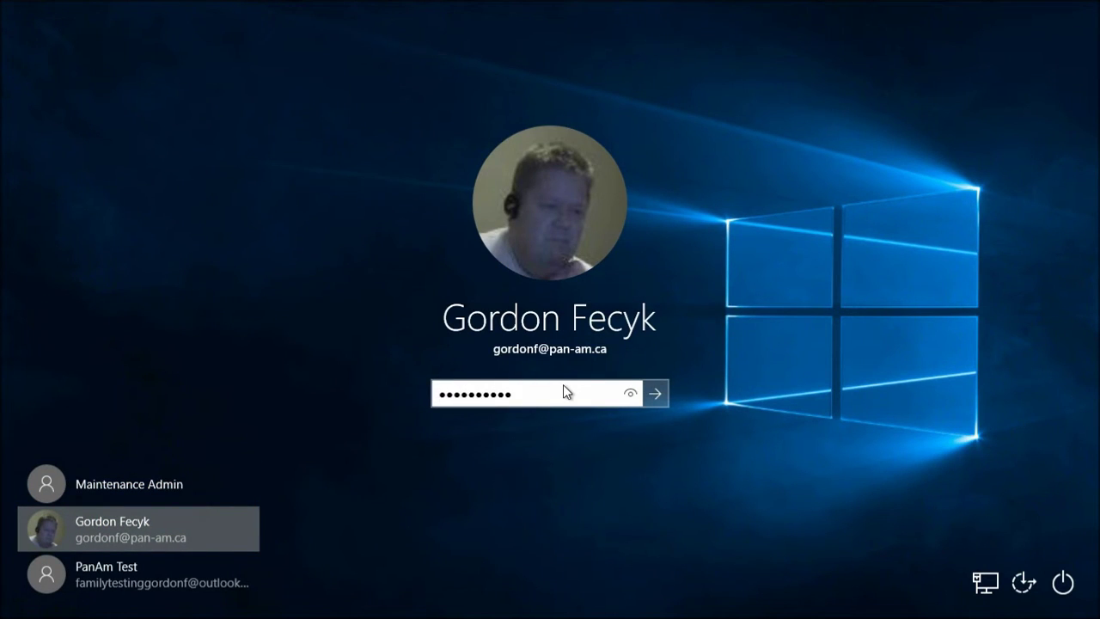
key("Return")
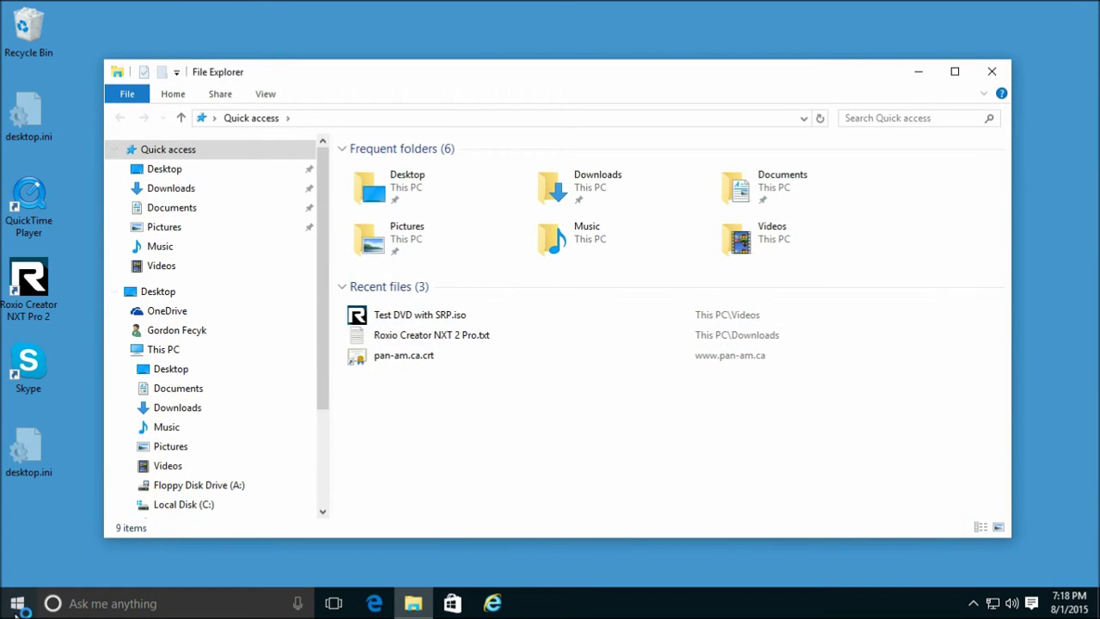
Step: Launch Internet Explorer, Microsoft Edge and Minesweeper to show they run, closing Edge and Minesweeper
left_click(491, 602)
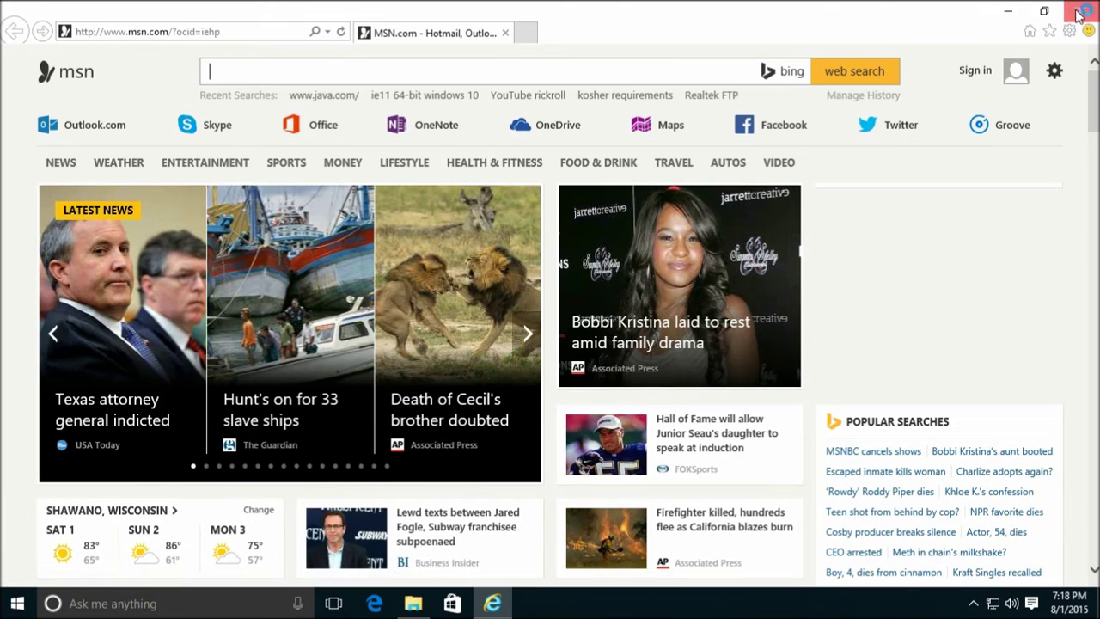
left_click(413, 602)
left_click(376, 601)
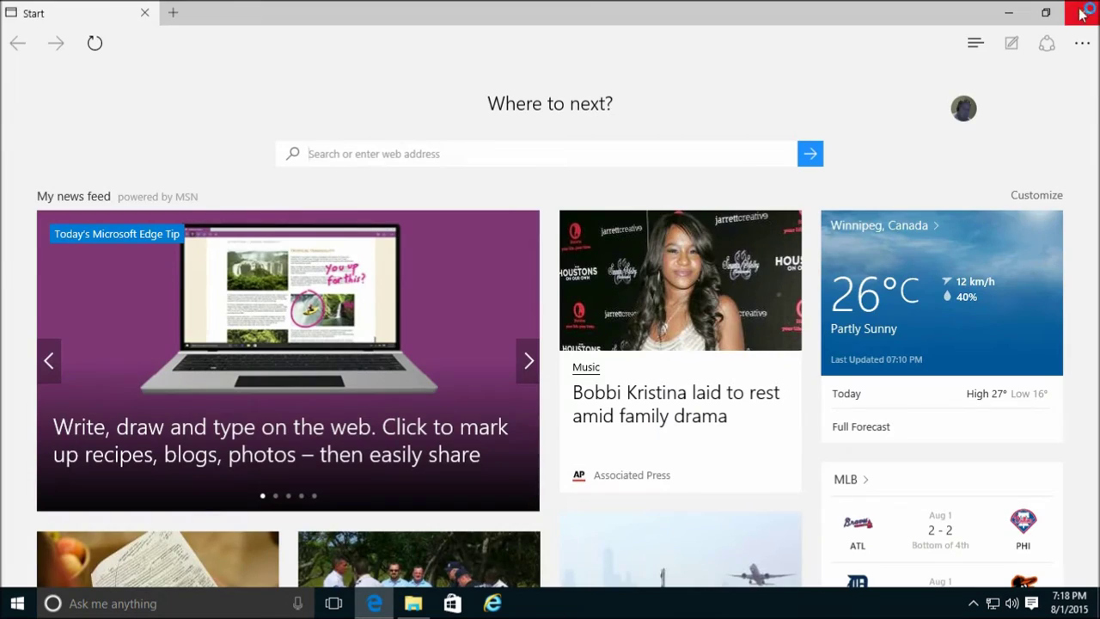
left_click(1080, 14)
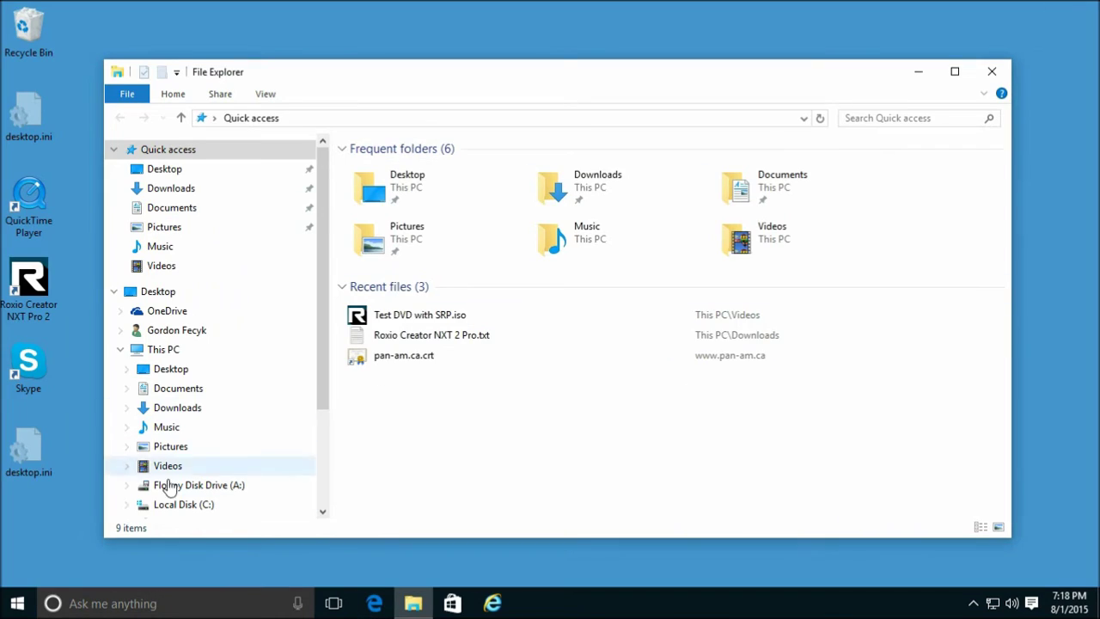
left_click(17, 602)
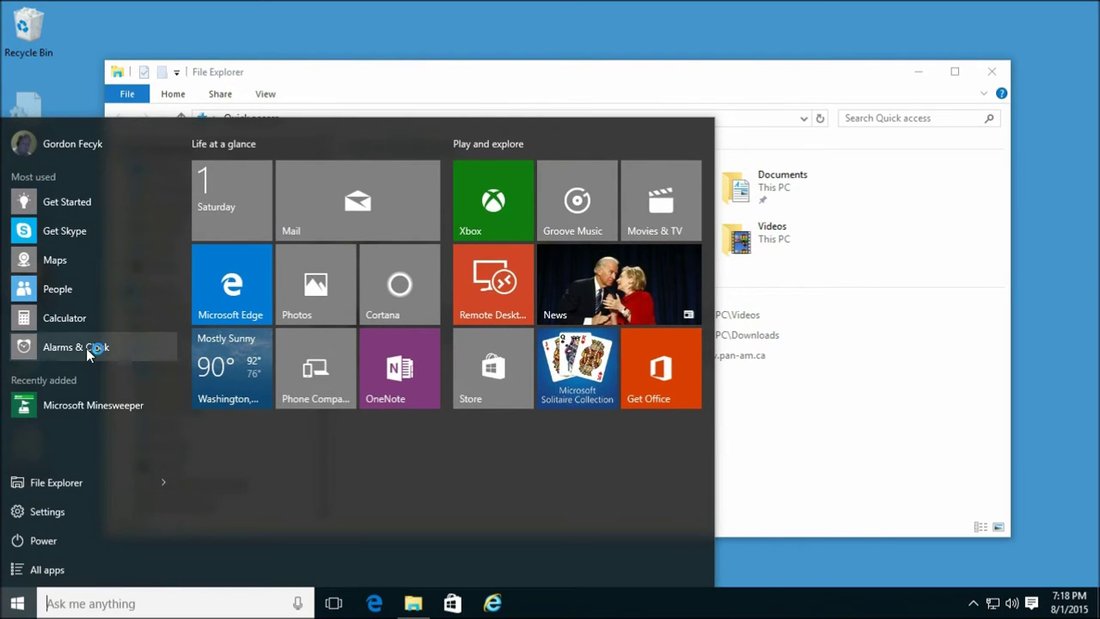
left_click(76, 406)
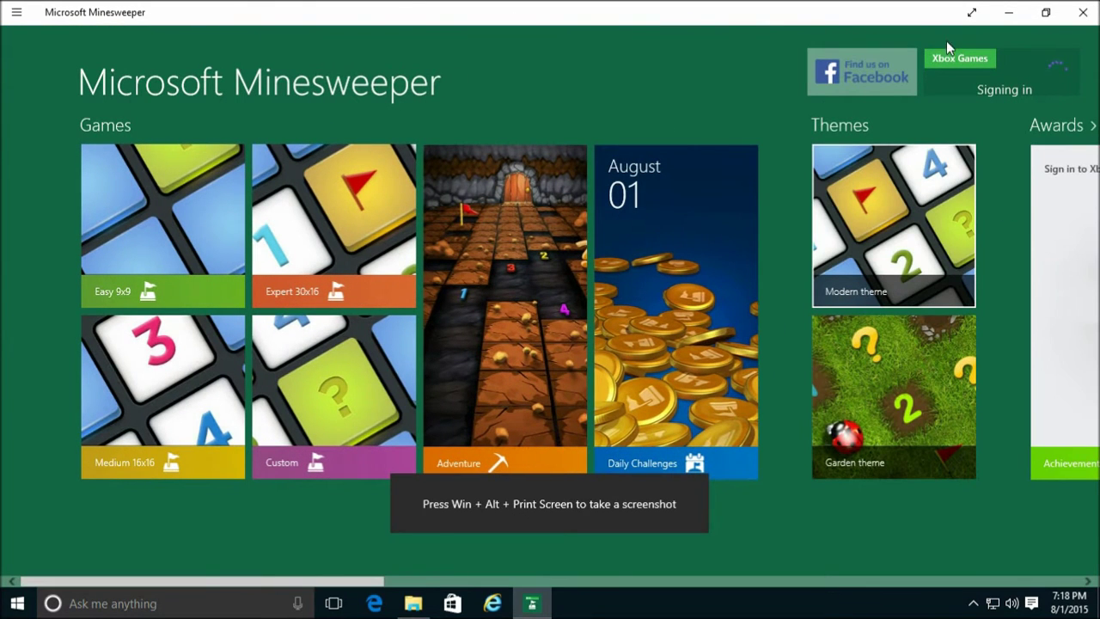
left_click(1082, 12)
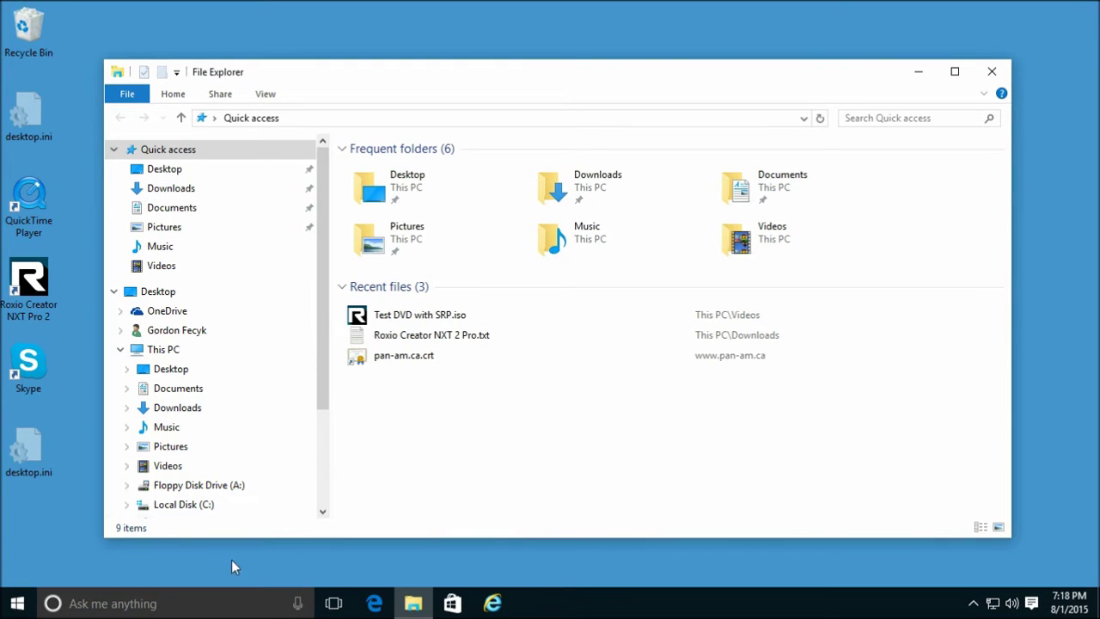
Step: Launch Notepad from All apps > Windows Accessories, close it, then open the Downloads folder
left_click(18, 603)
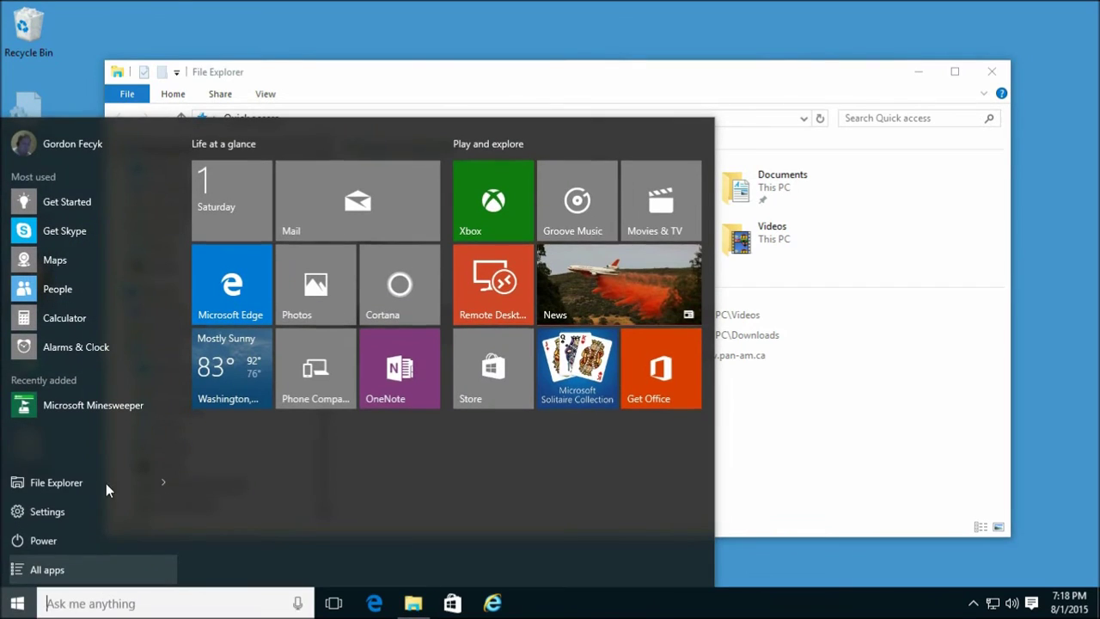
left_click(48, 569)
scroll(125, 415, "down", 5)
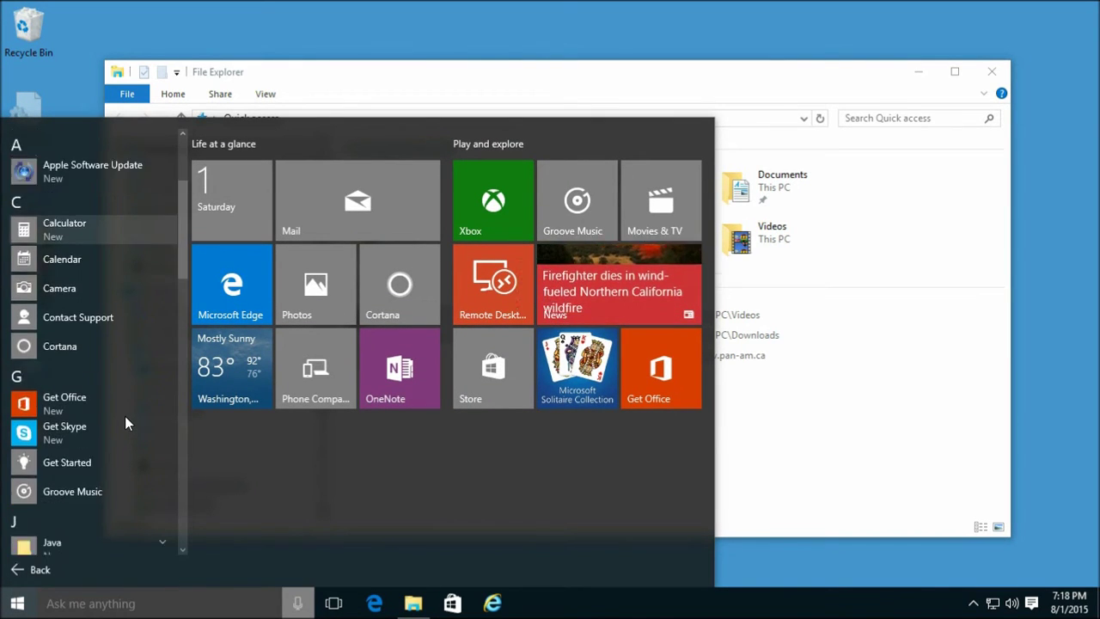
scroll(113, 398, "down", 12)
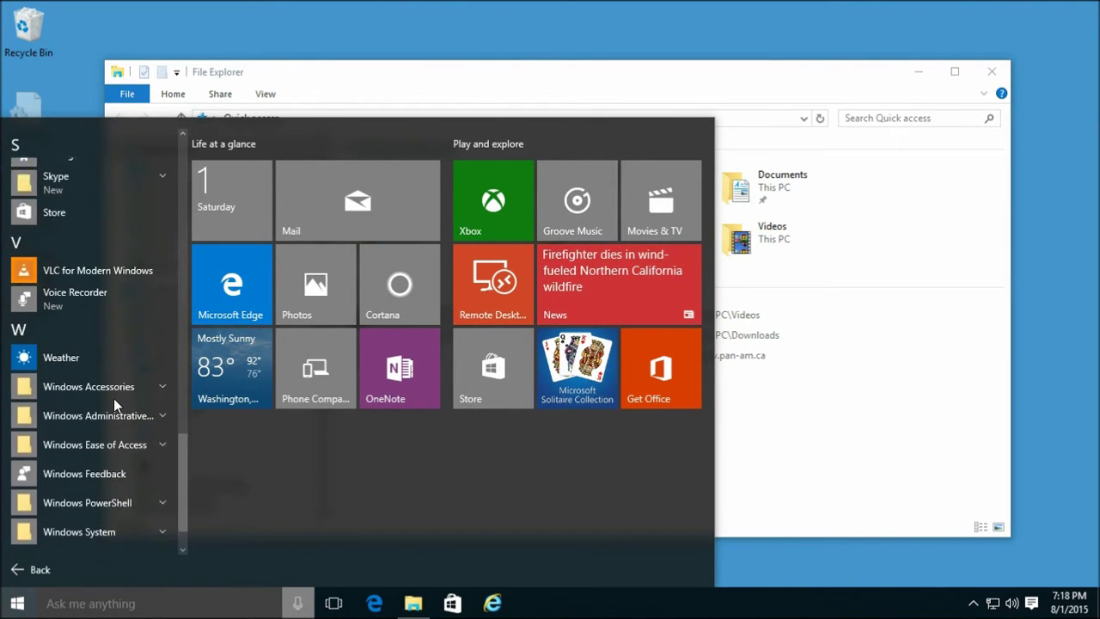
left_click(77, 337)
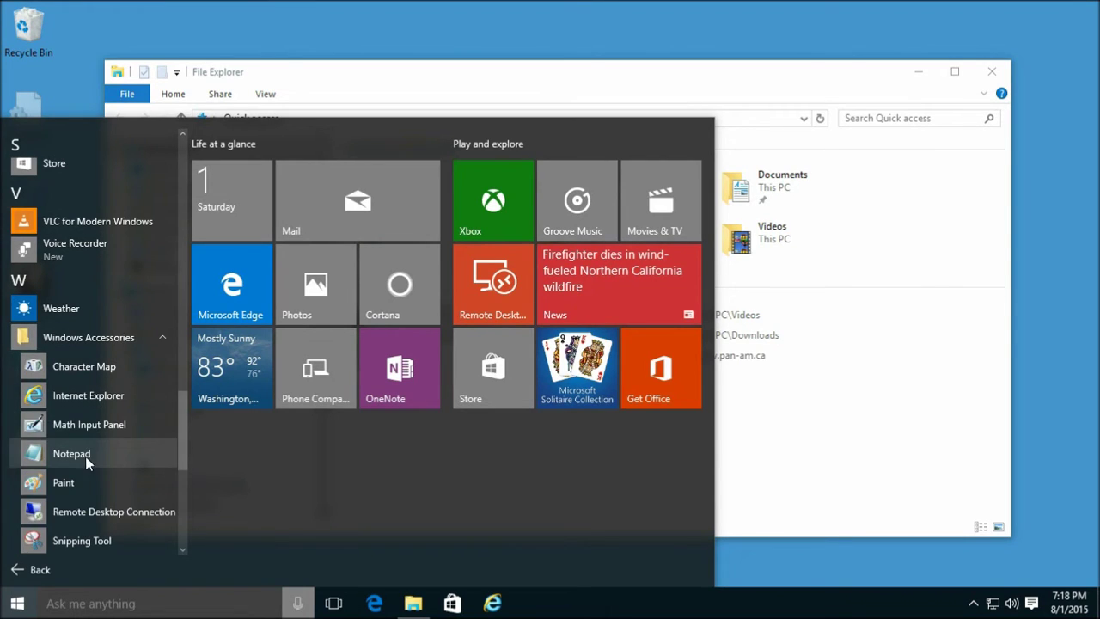
left_click(85, 456)
left_click(903, 118)
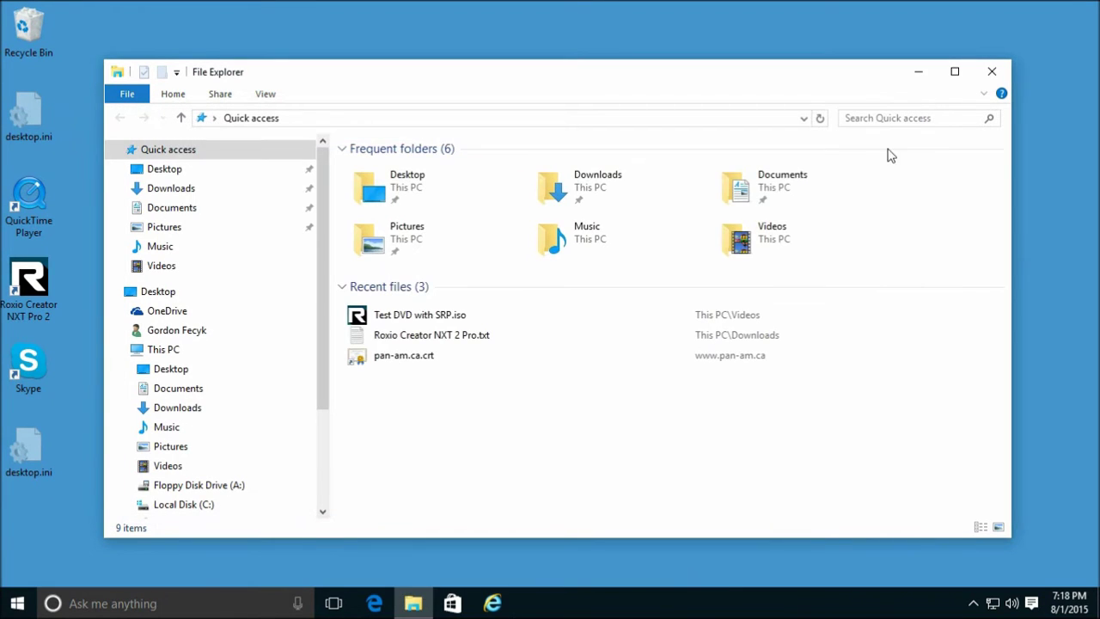
mouse_move(321, 370)
left_mouse_down()
mouse_move(321, 405)
mouse_move(324, 367)
left_mouse_up()
left_click(193, 189)
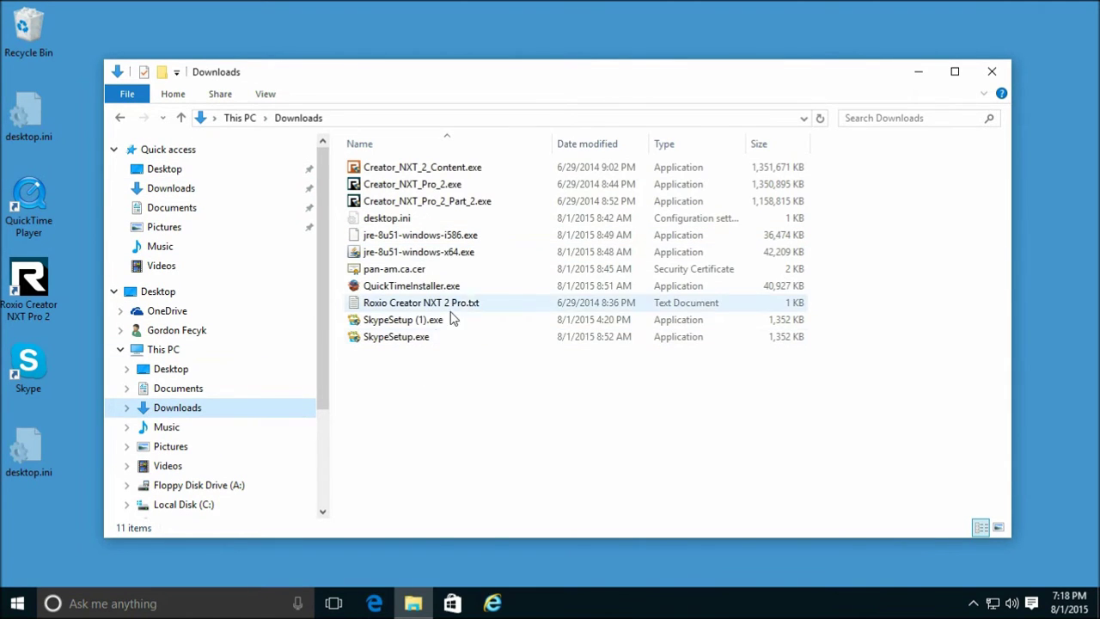
Step: Confirm SkypeSetup.exe is blocked for the standard user, then run it as administrator with the admin password
double_click(432, 340)
left_click(713, 301)
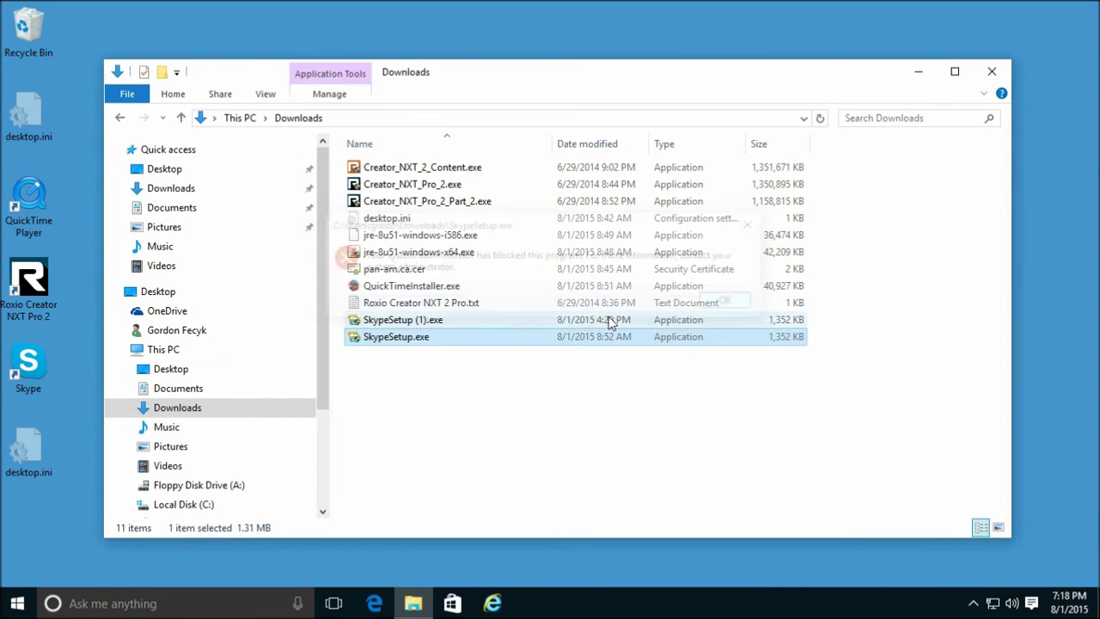
right_click(418, 343)
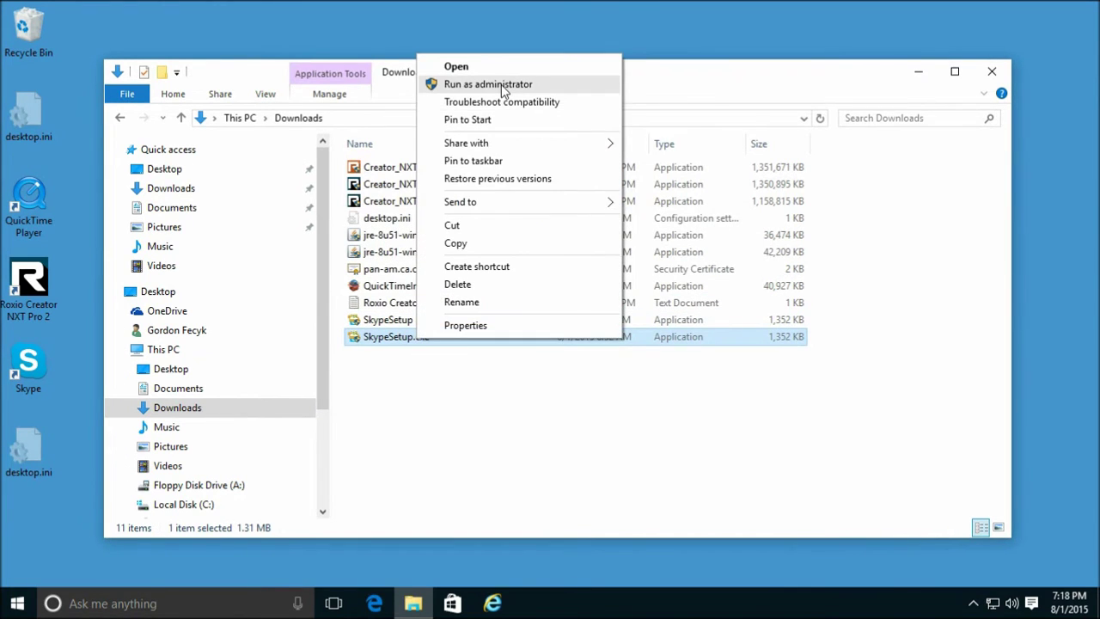
left_click(502, 84)
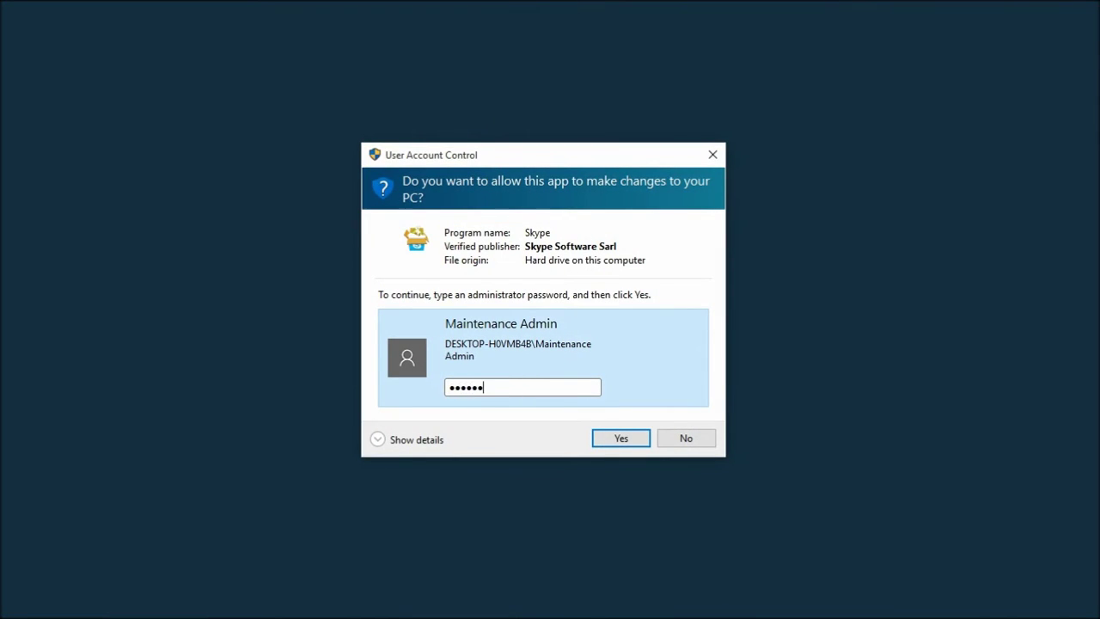
key("Return")
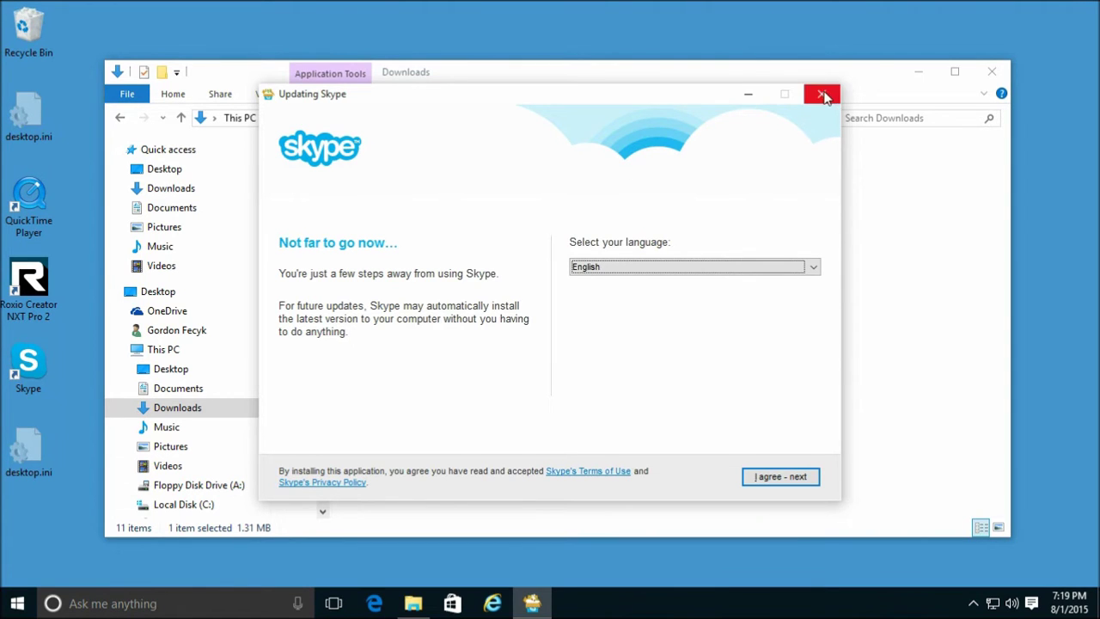
Step: Exit the Skype installer and close the Edge and Downloads windows
left_click(823, 94)
left_click(605, 364)
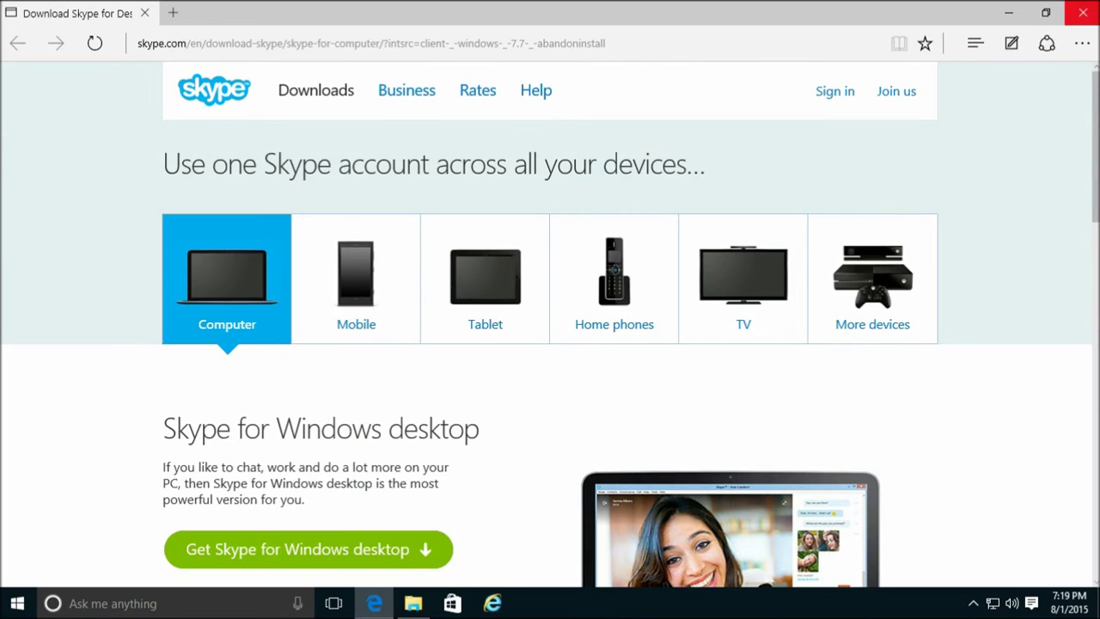
left_click(1083, 13)
left_click(987, 72)
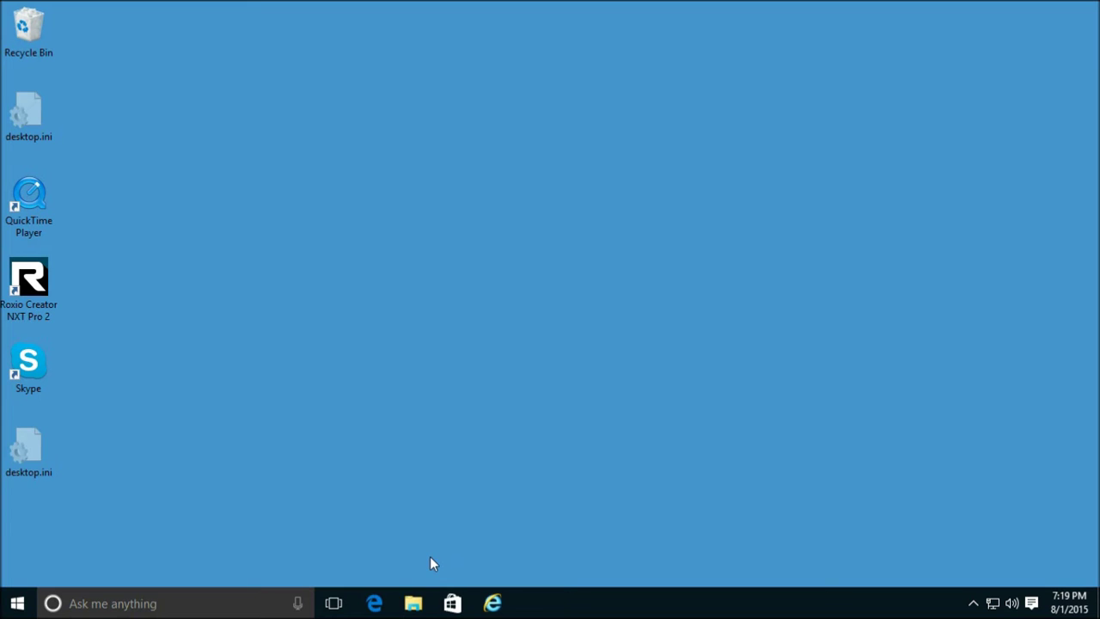
Step: Try running notepad.exe from Local Disk (E:), dismiss the blocked-program error, and close Explorer
left_click(413, 603)
left_click_drag(327, 356, 323, 422)
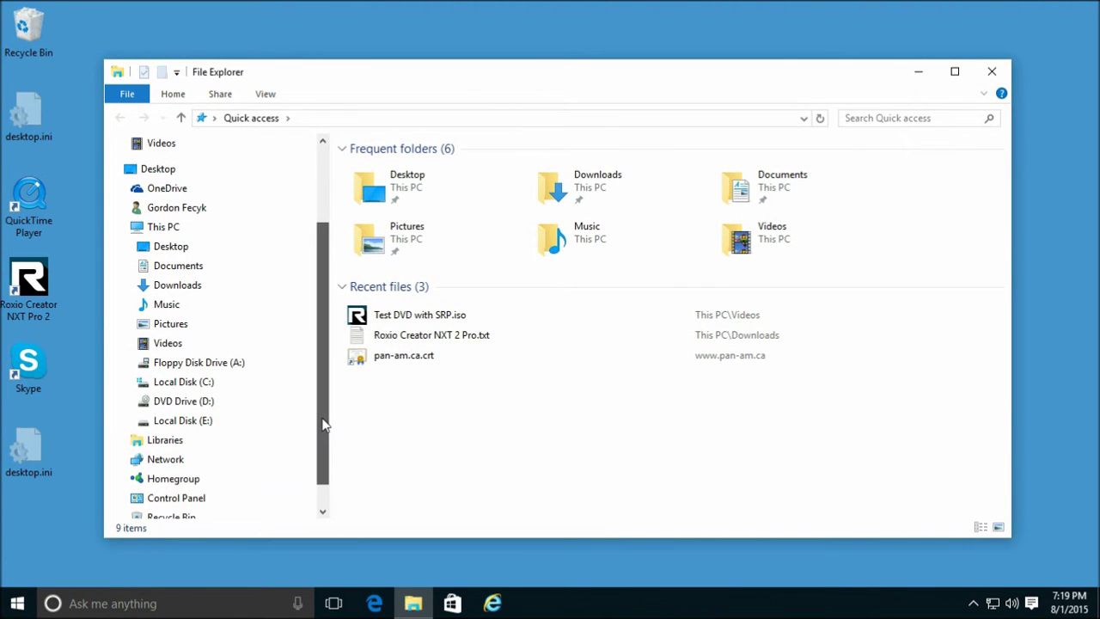
left_click(214, 420)
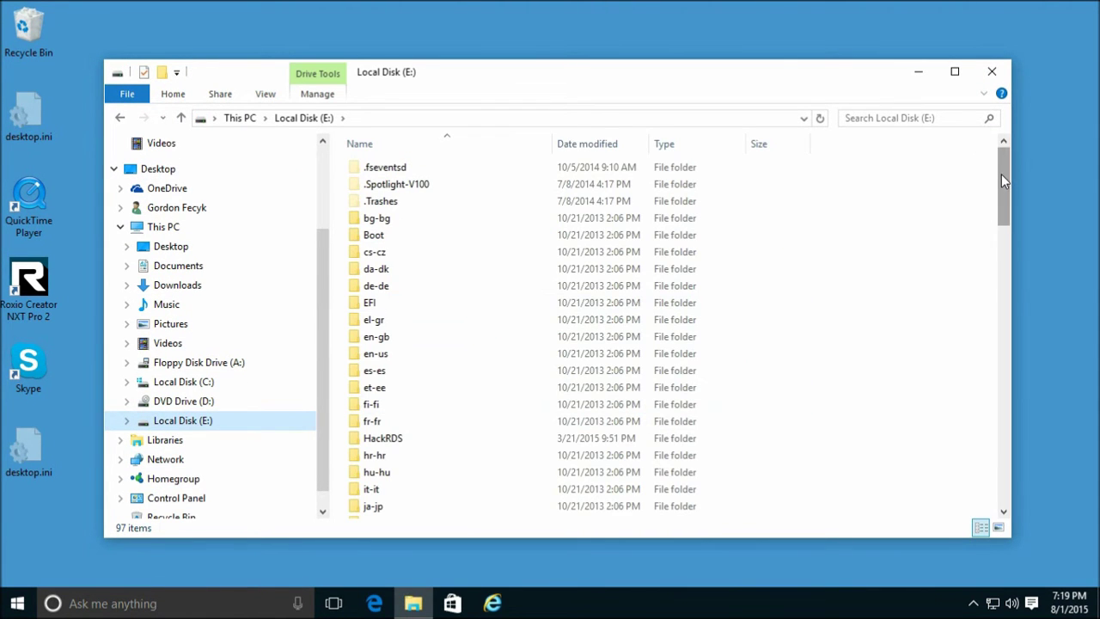
left_click_drag(1003, 185, 1003, 464)
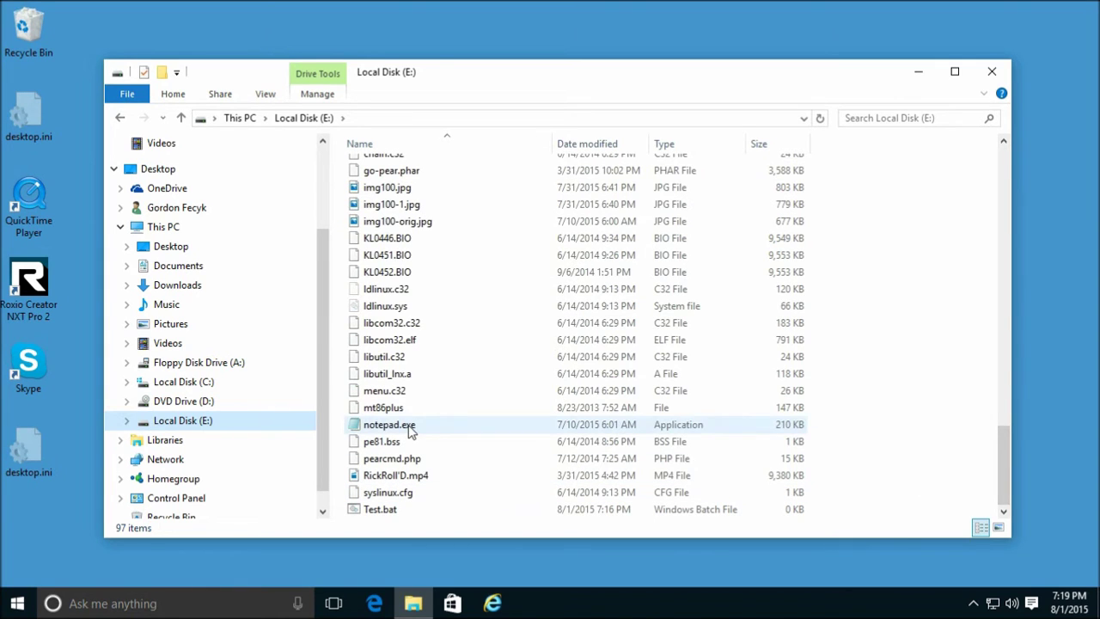
double_click(409, 424)
left_click(732, 301)
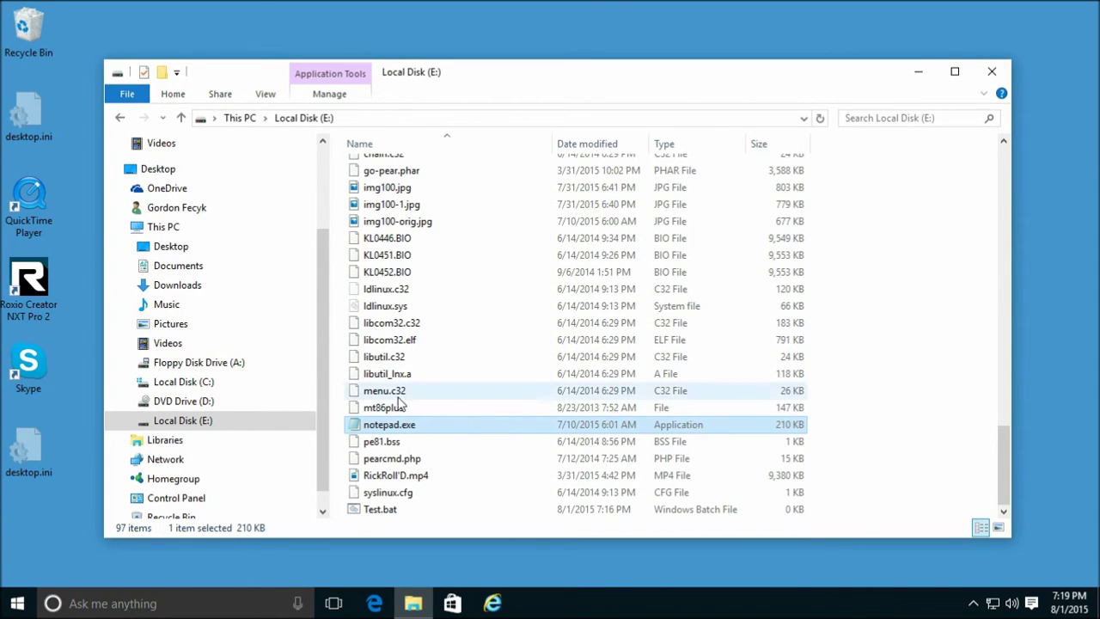
left_click(992, 73)
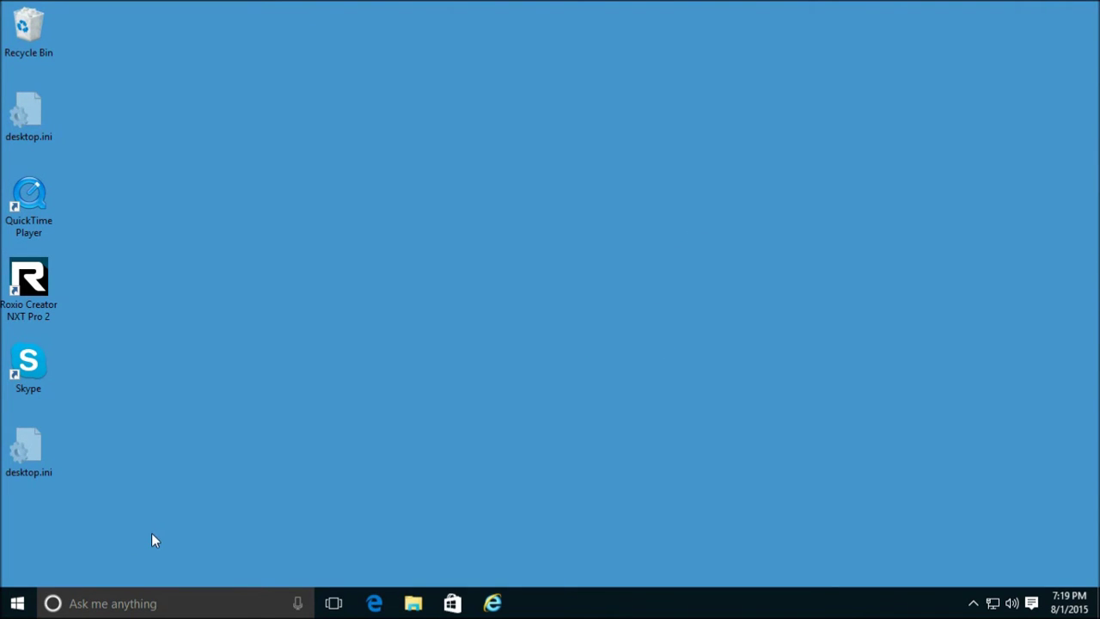
Step: Expand Local Disk (C:) > Program Files in File Explorer, close it, and show the Start menu
left_click(33, 606)
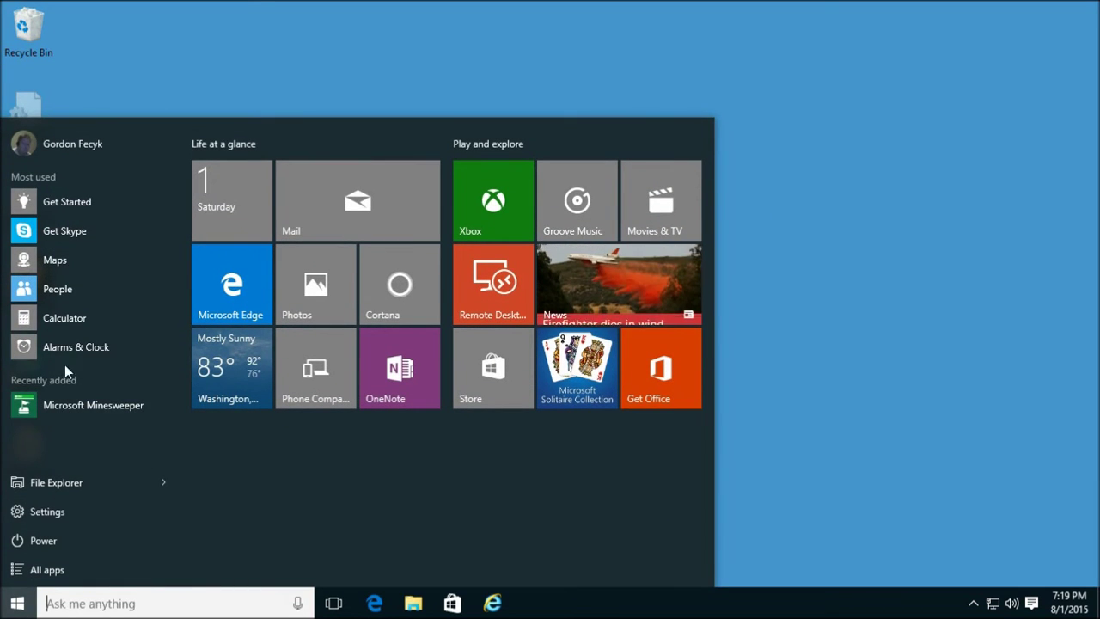
left_click(414, 604)
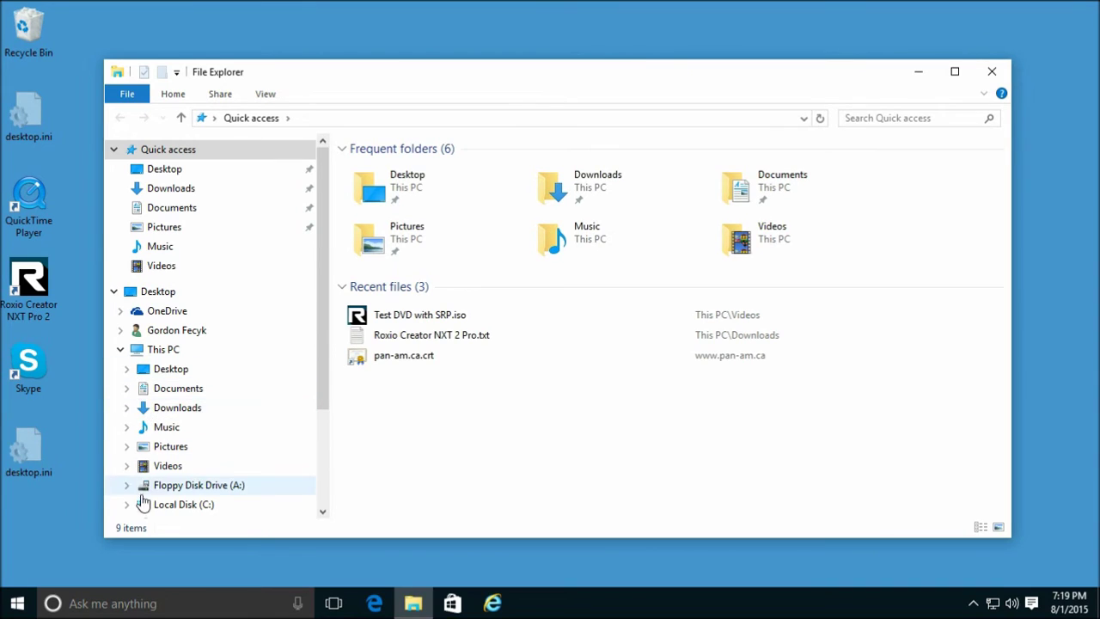
left_click(127, 504)
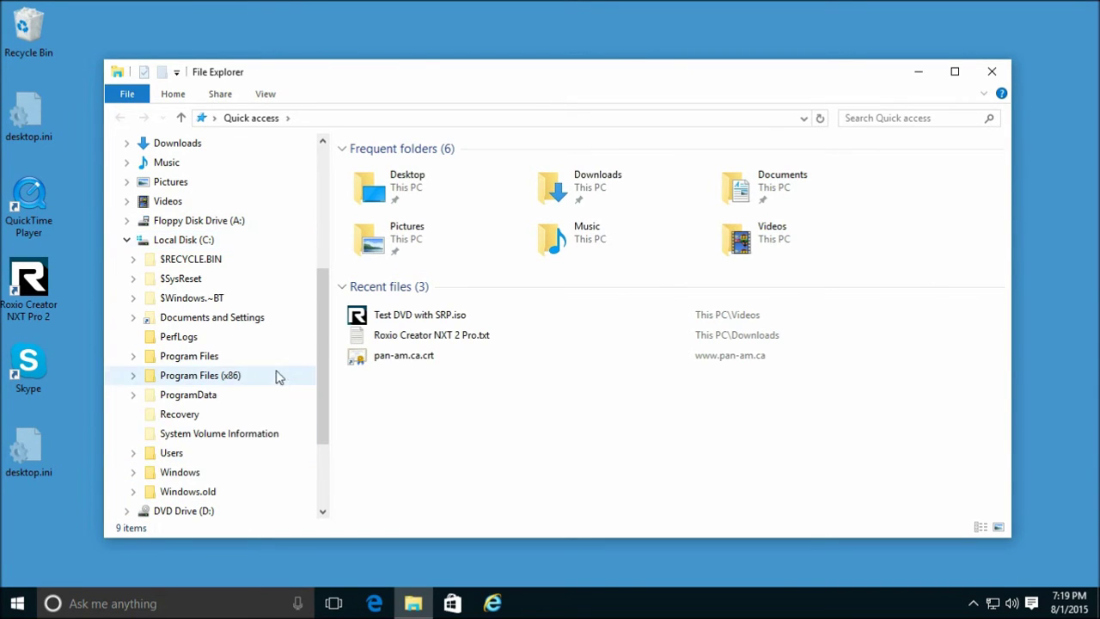
left_click(133, 356)
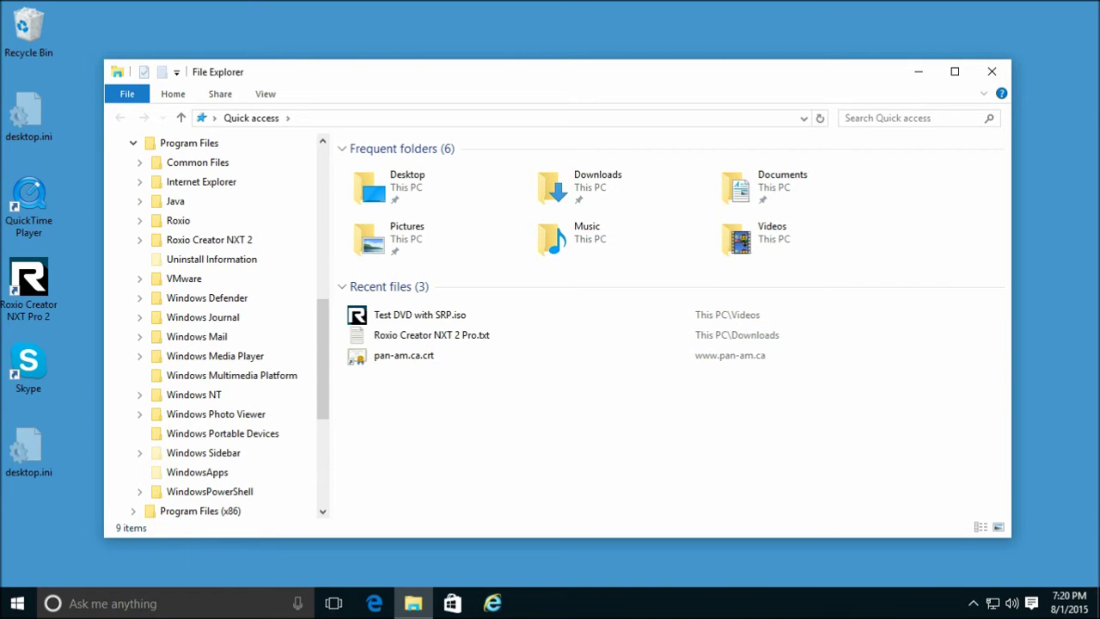
left_click(992, 71)
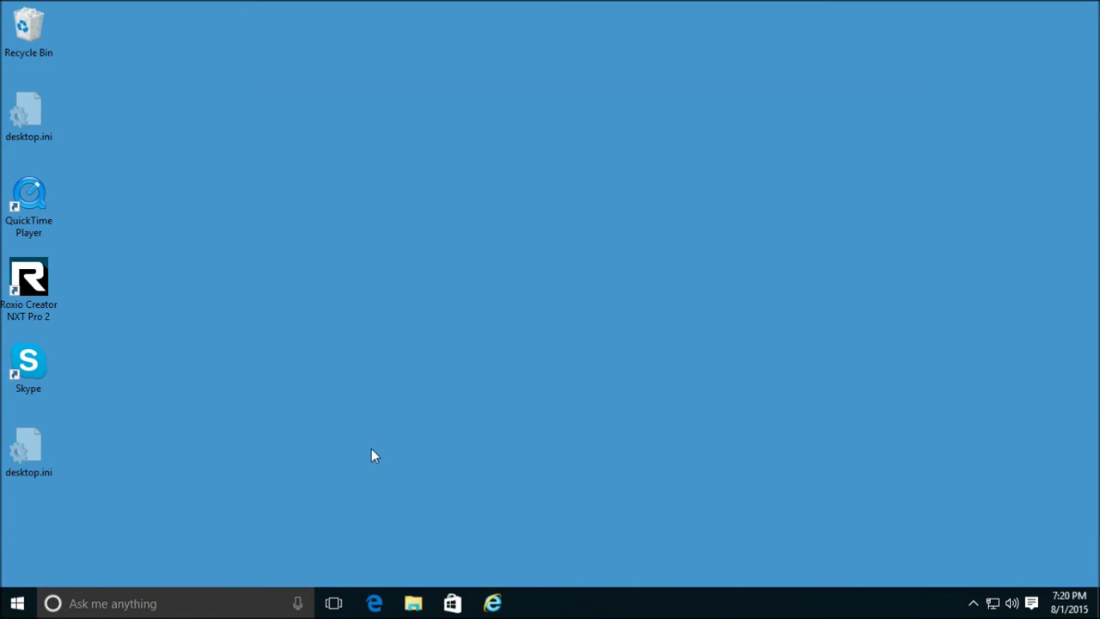
left_click(17, 603)
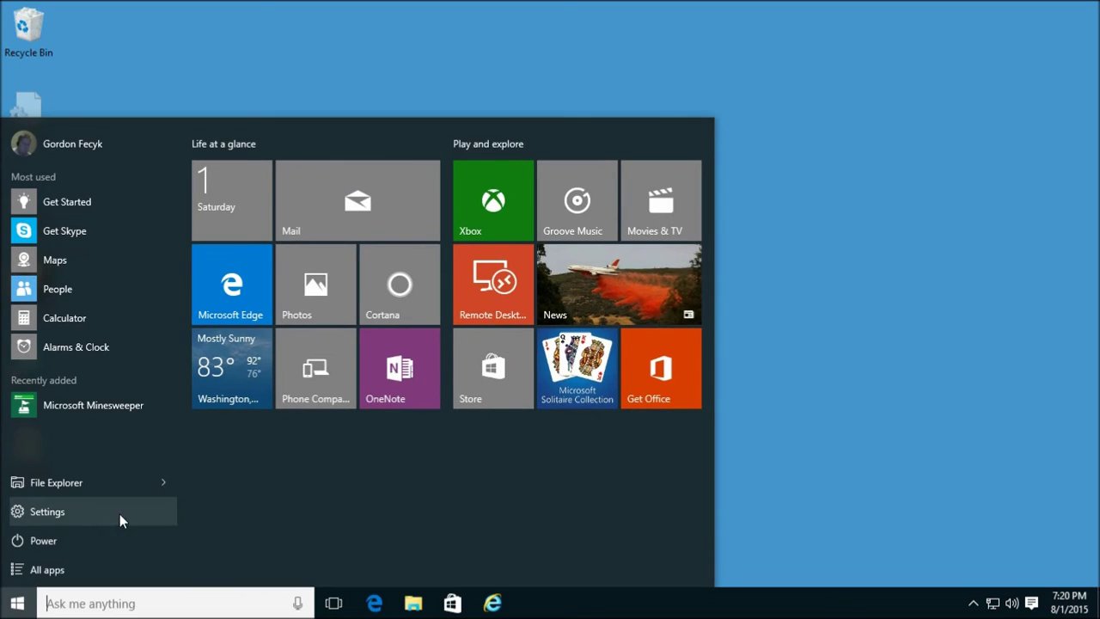
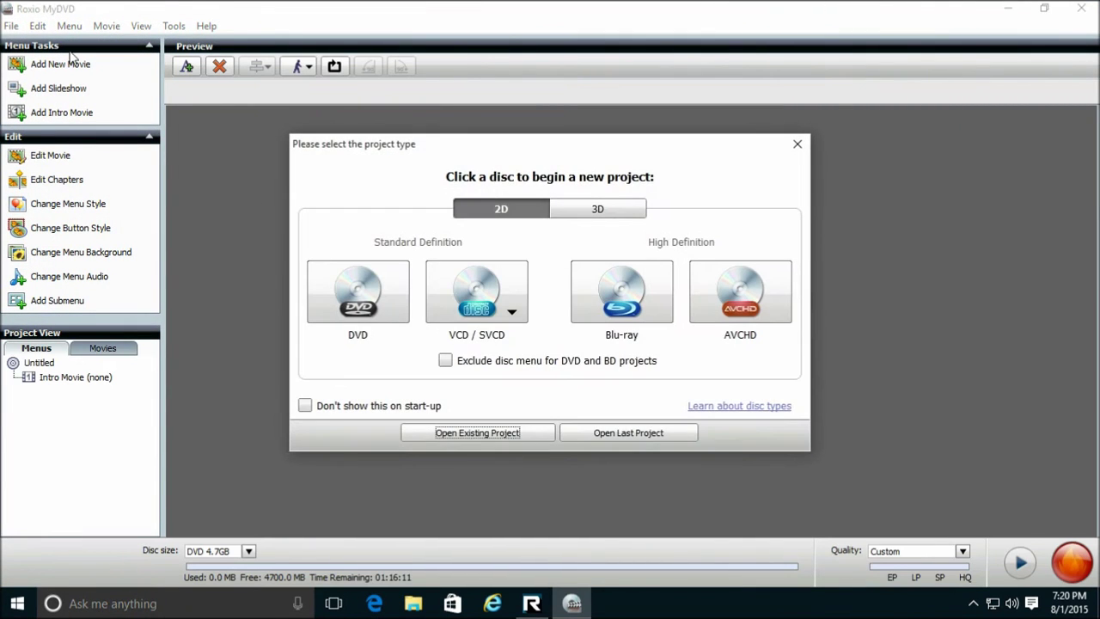
Step: Open the existing project Test Project with SRP.dmsd from the Videos folder
left_click(504, 432)
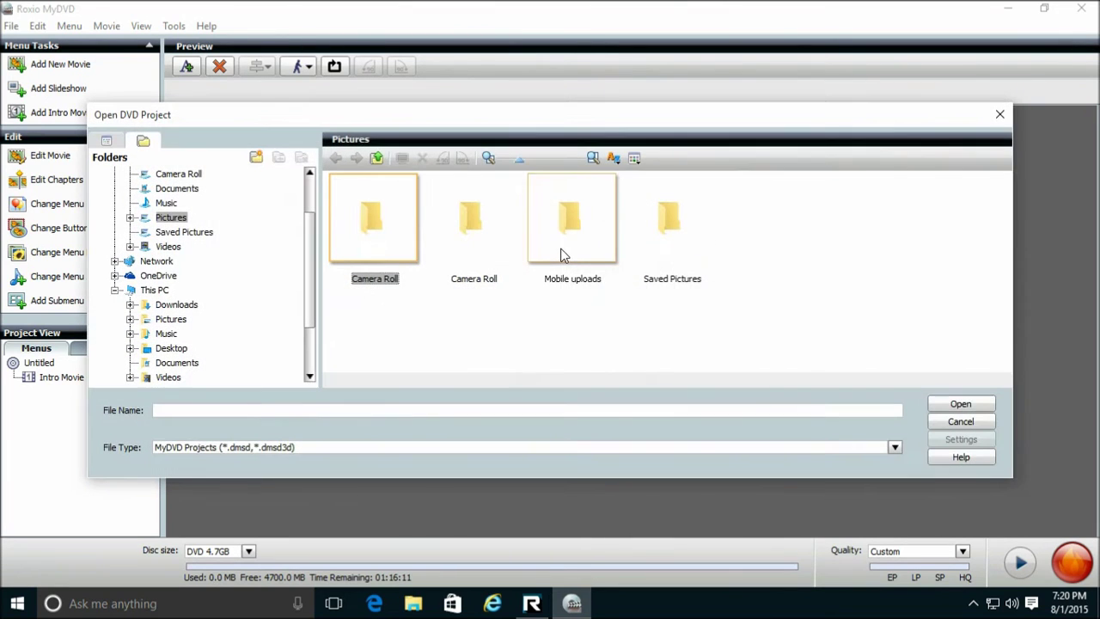
left_click(169, 247)
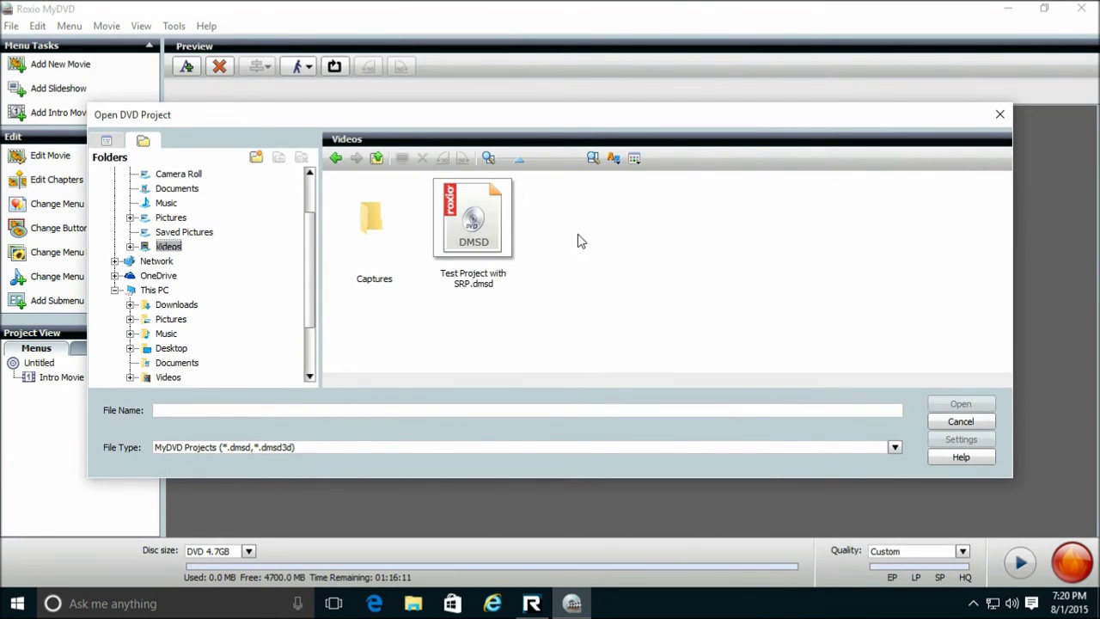
left_click(960, 403)
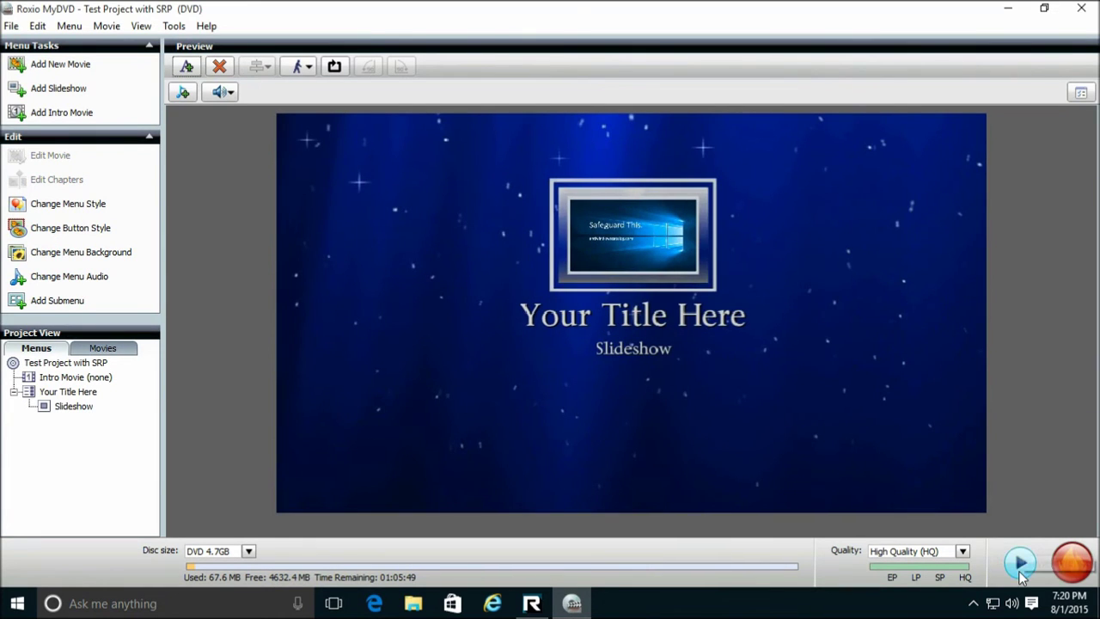
Step: Preview the disc menu, play its Slideshow entry, then close the preview
left_click(1020, 562)
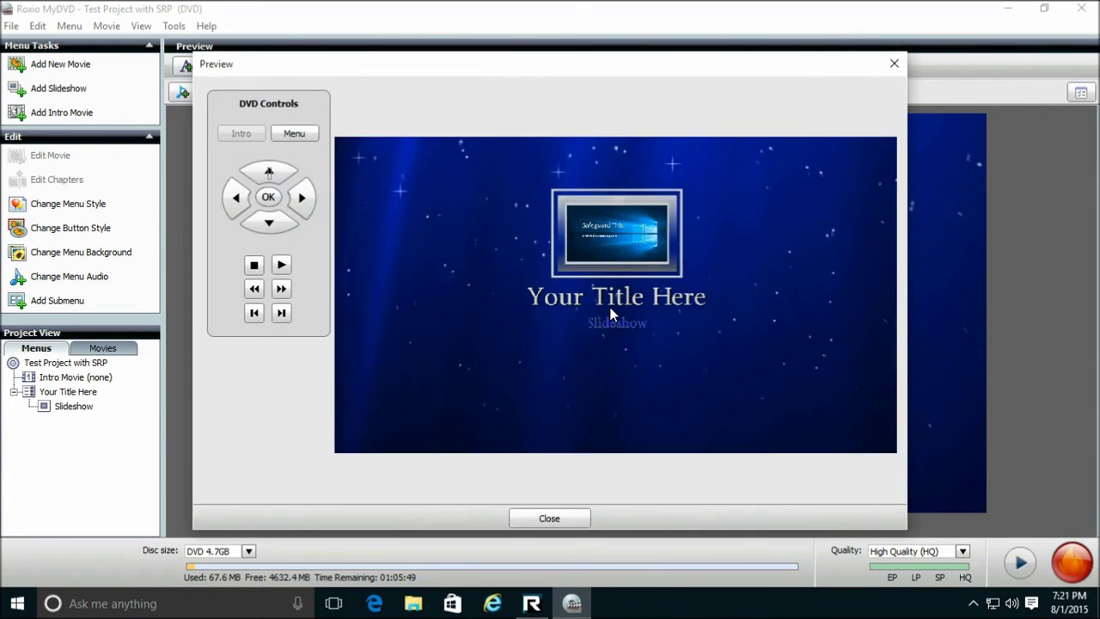
left_click(624, 329)
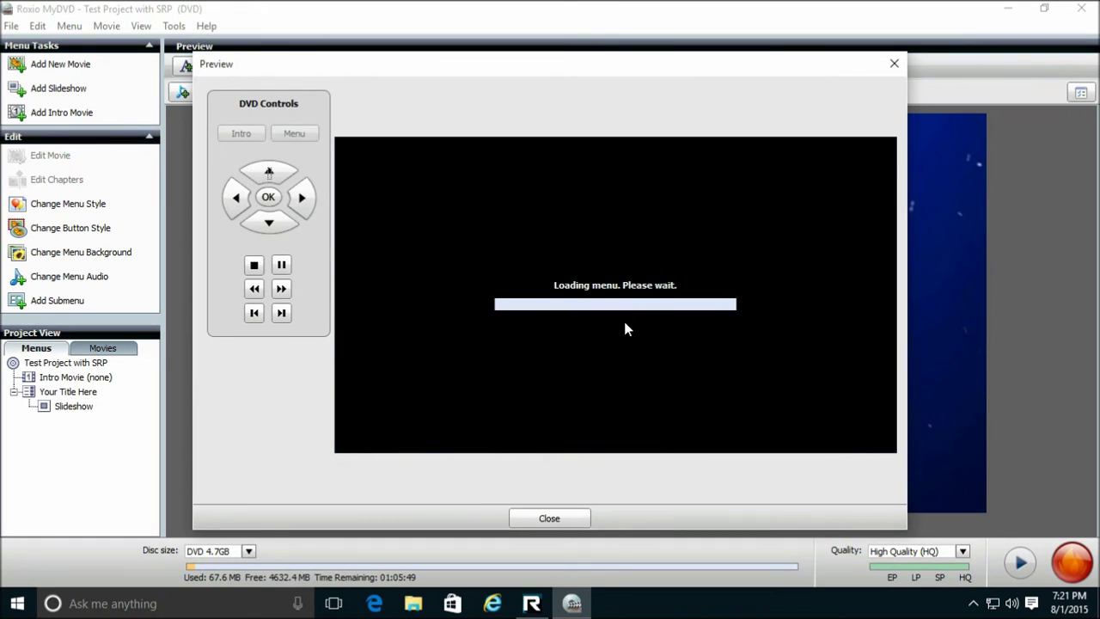
left_click(892, 67)
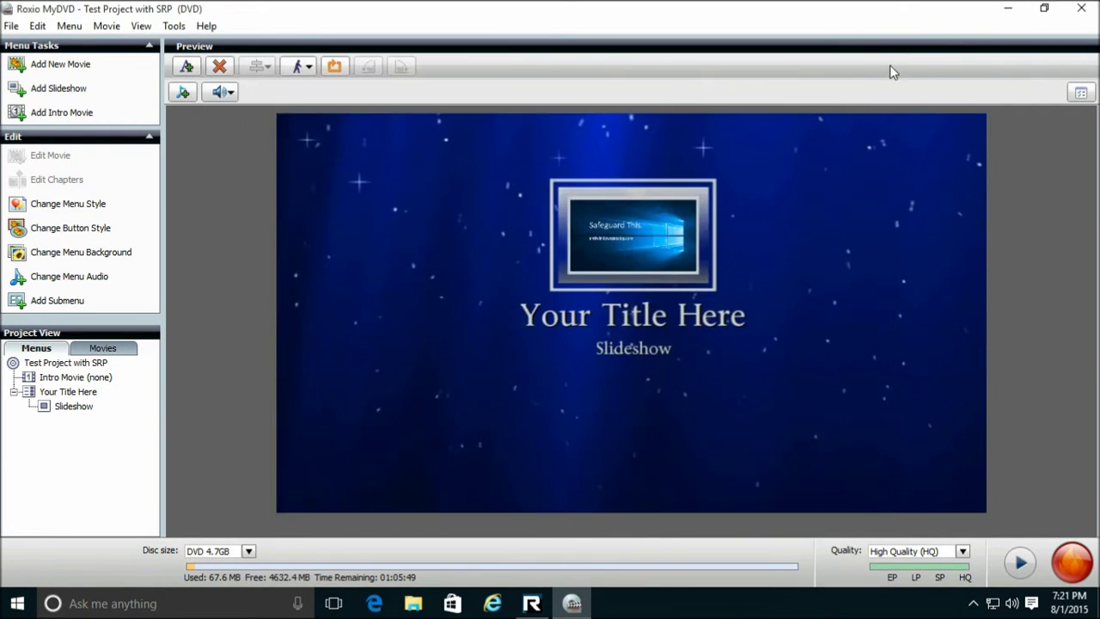
Step: Burn the project to the image 'Test DVD with Advanced SRP.iso' with disc label 'Test DVD AdvSRP'
left_click(1071, 562)
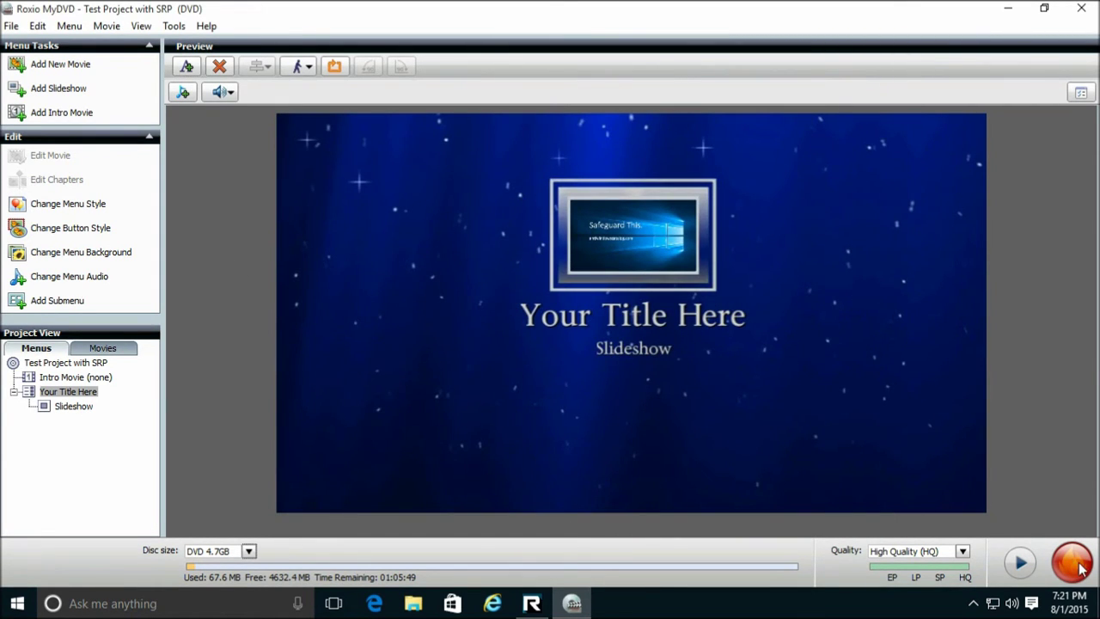
left_click(305, 324)
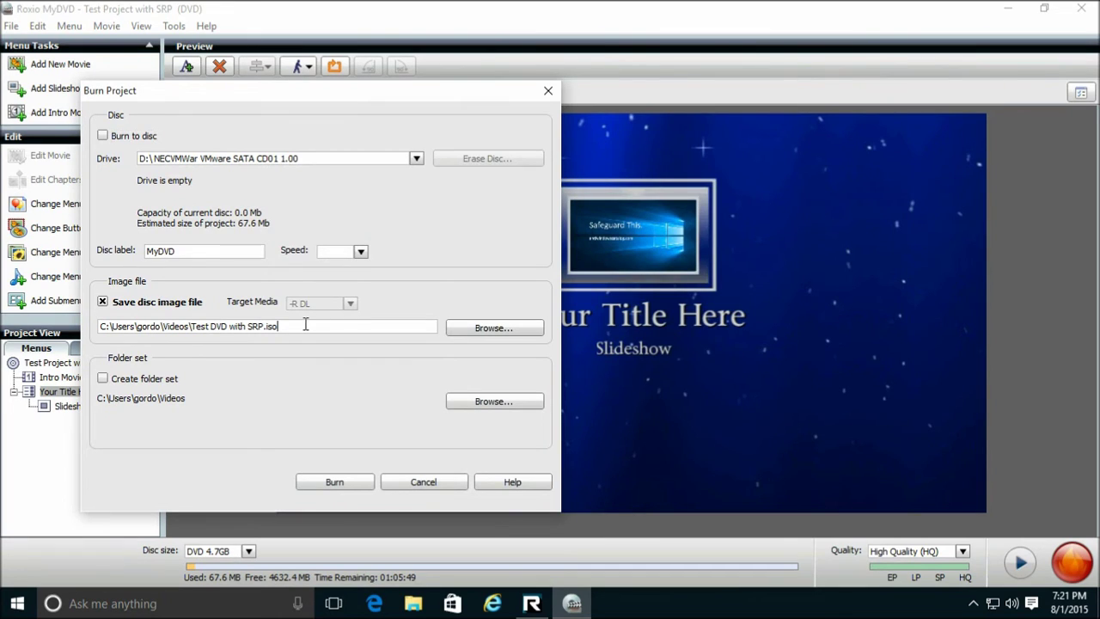
type("Advanced")
left_click_drag(229, 250, 137, 250)
type("Test")
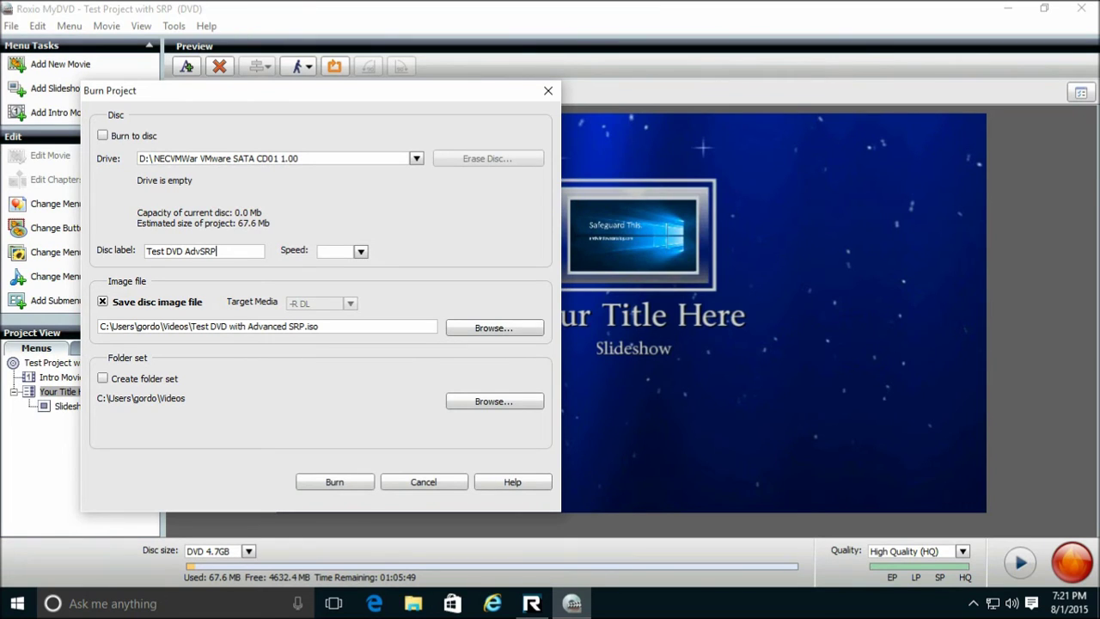
left_click(334, 482)
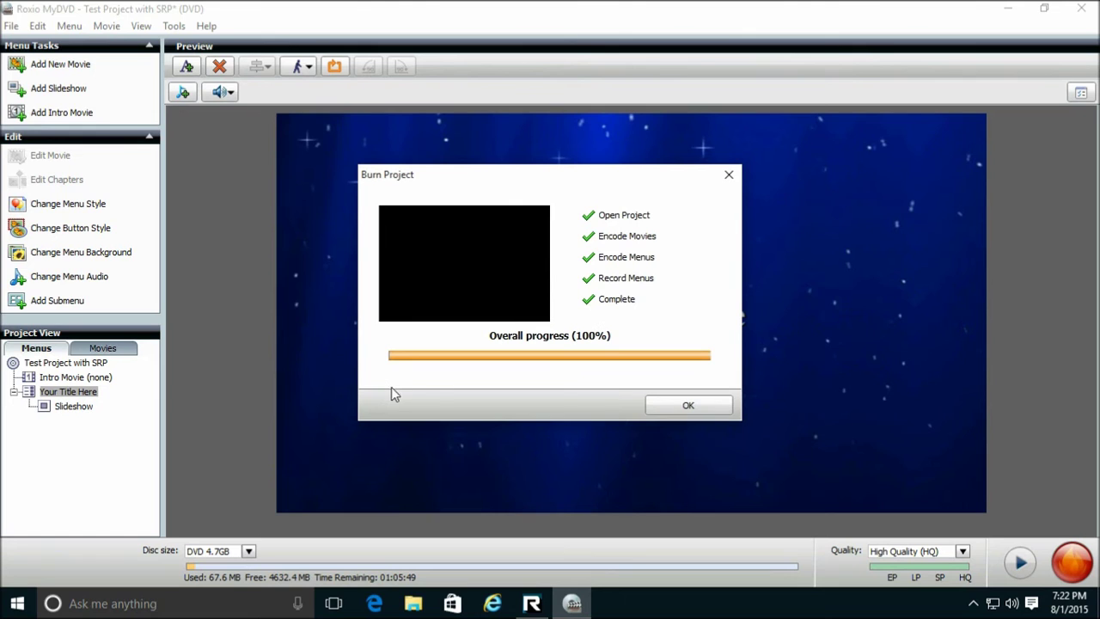
Step: Dismiss the burn report, save the project, and close MyDVD and Creator NXT Pro 2
left_click(688, 405)
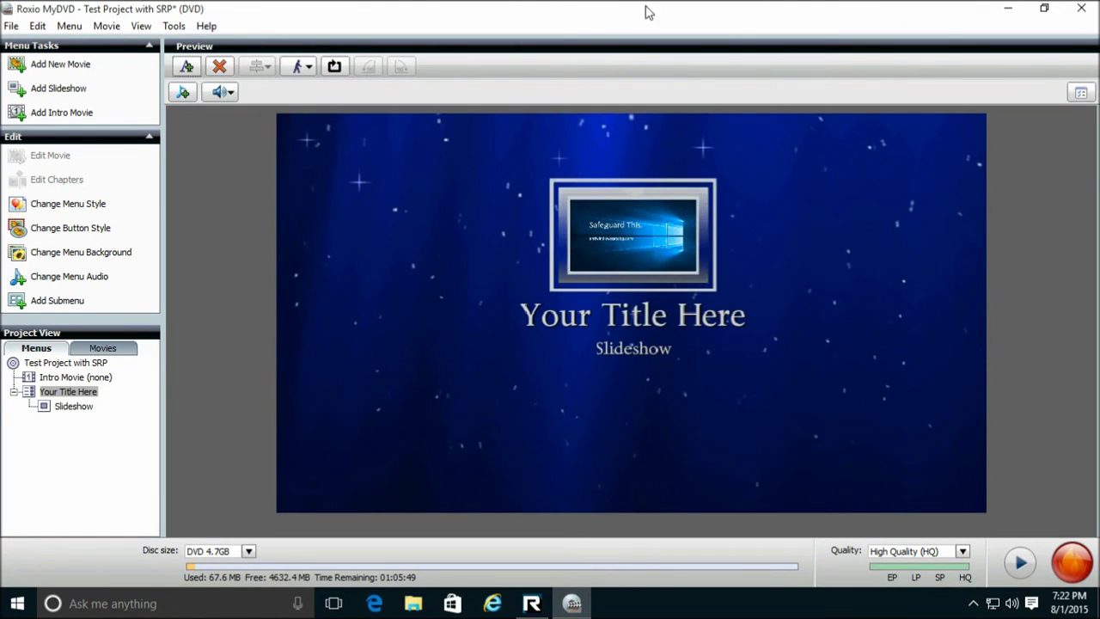
left_click(11, 26)
left_click(103, 100)
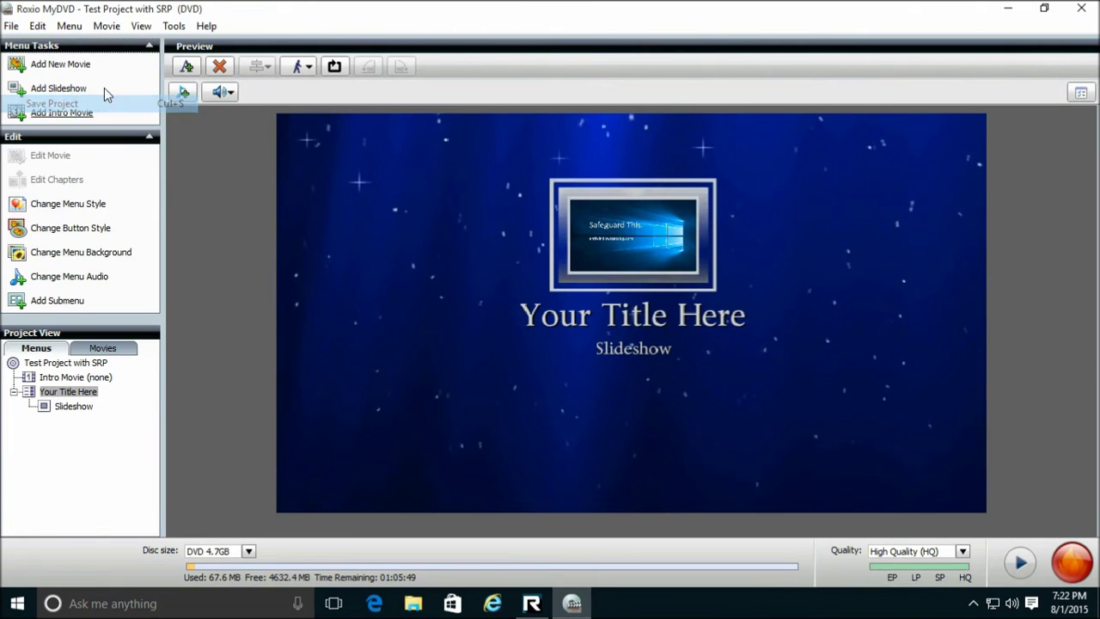
left_click(1080, 9)
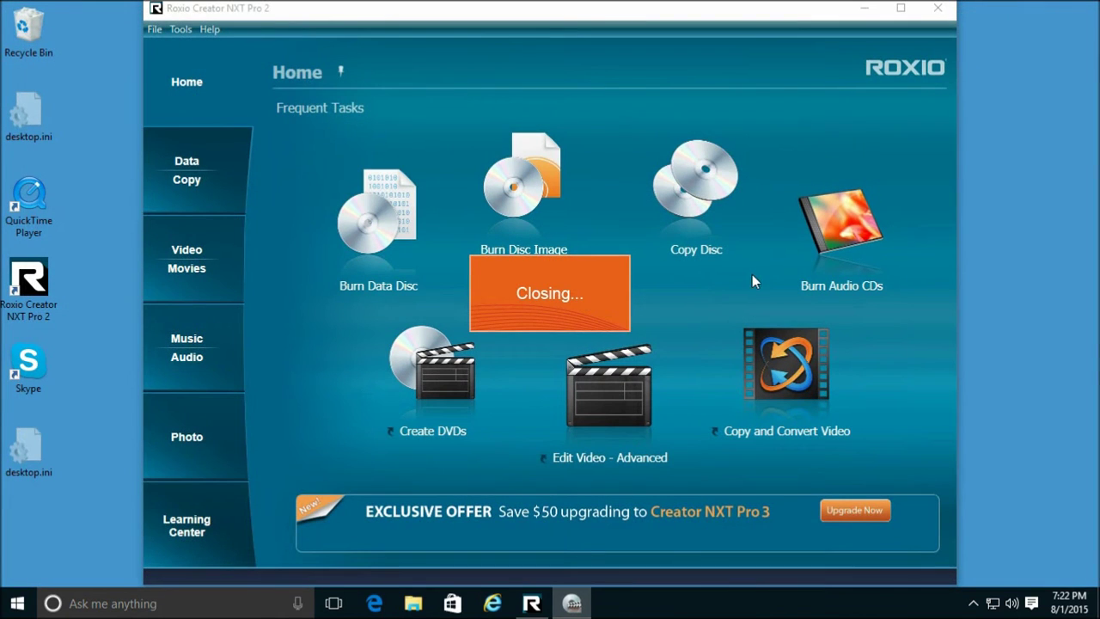
left_click(936, 10)
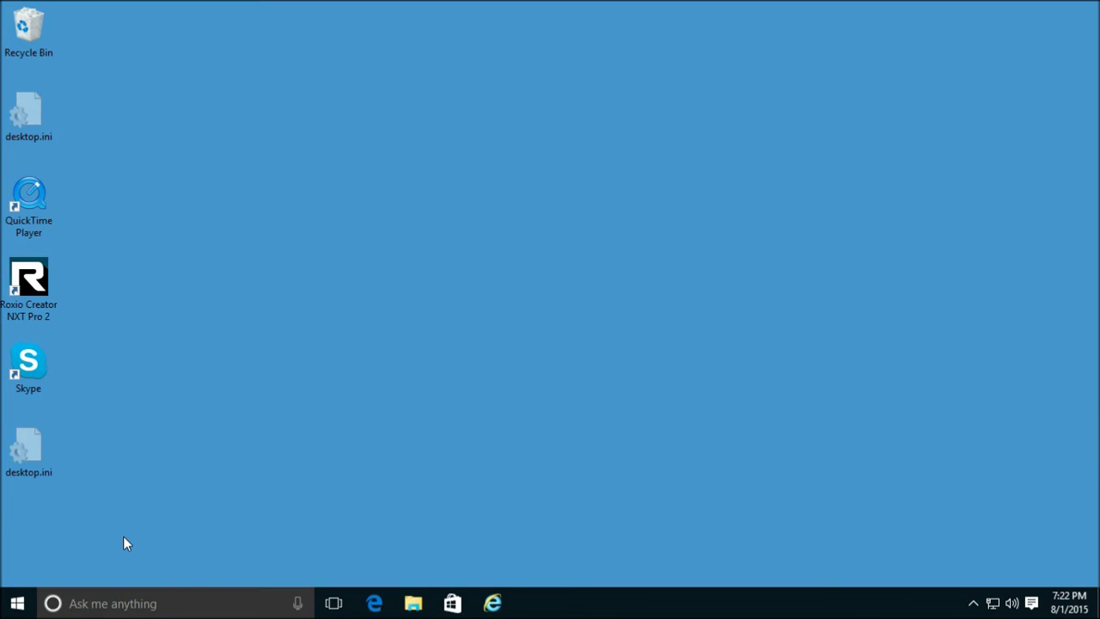
left_click(17, 602)
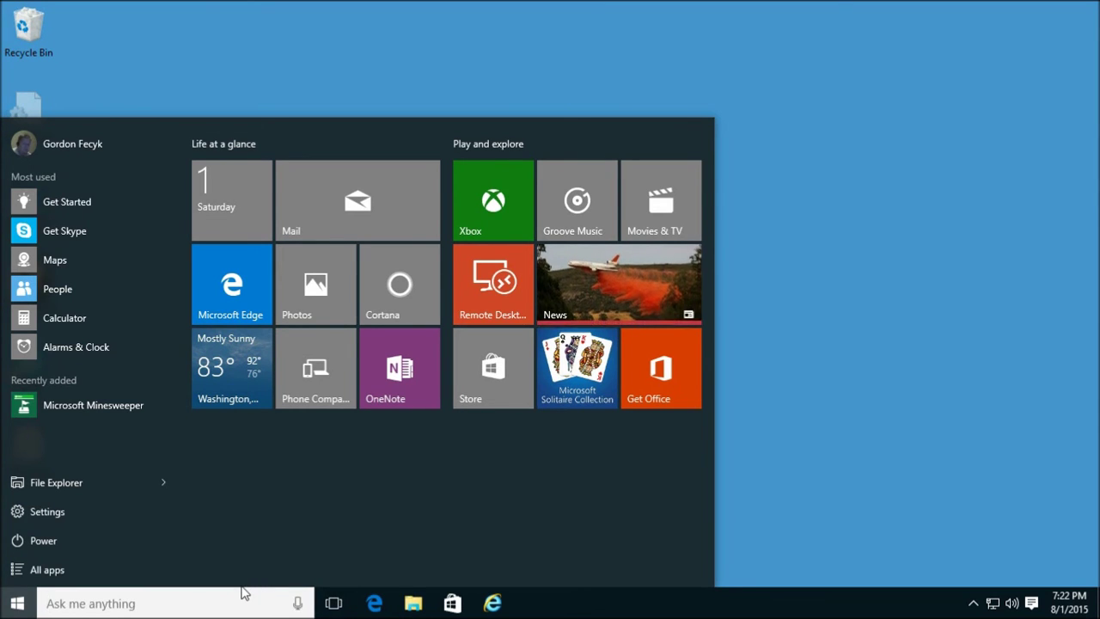
key("super+r")
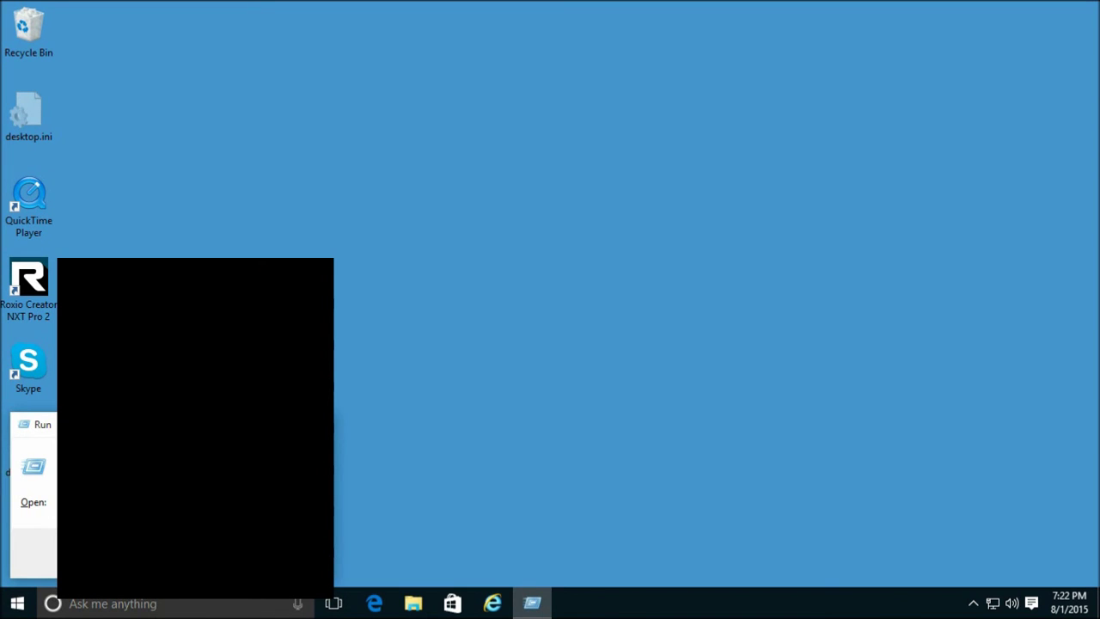
key("Escape")
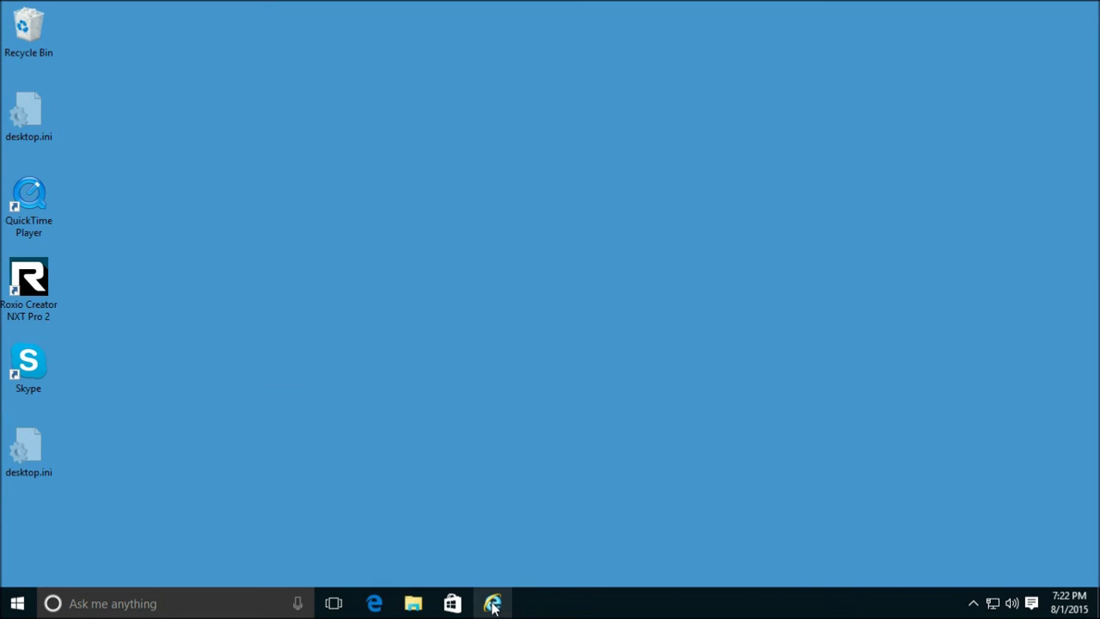
Step: Launch Internet Explorer and search Bing for 'Google Chrome'
left_click(493, 605)
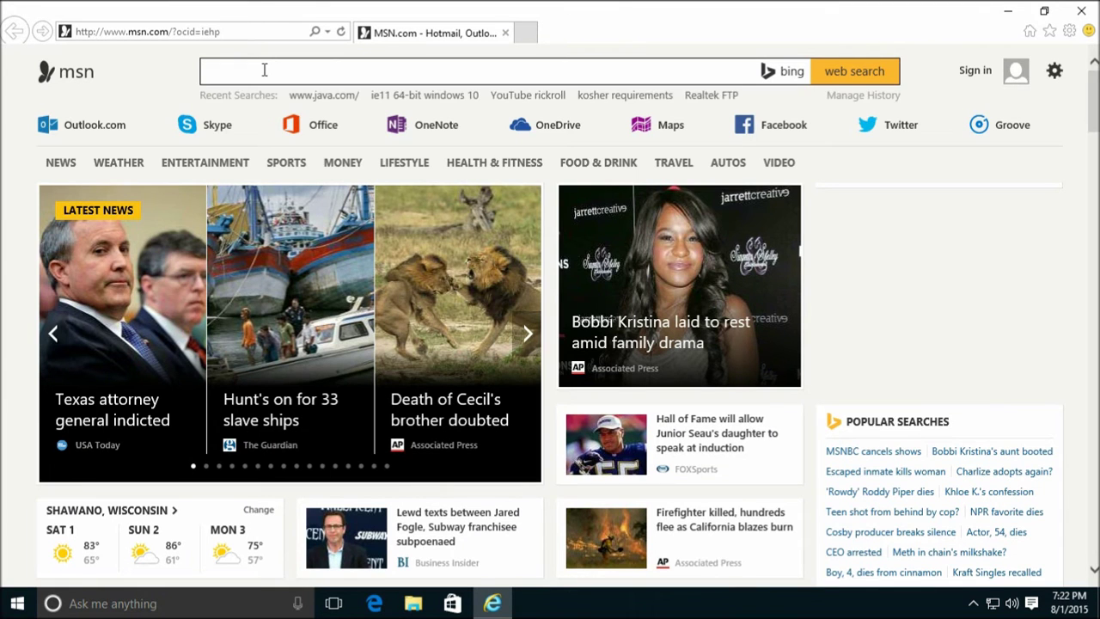
left_click(265, 71)
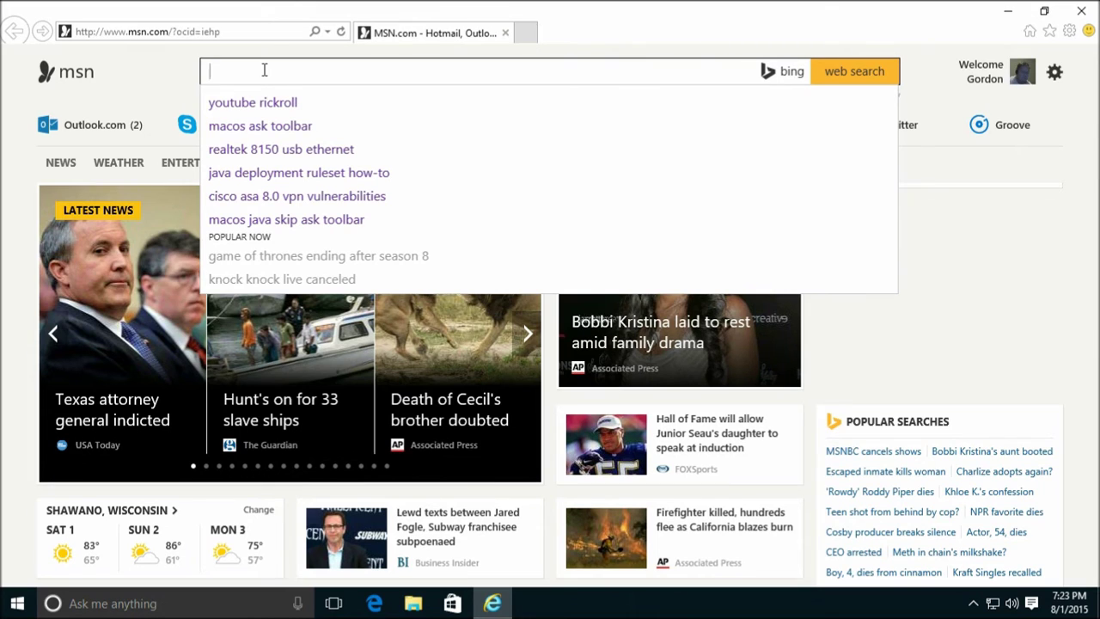
type("Google ")
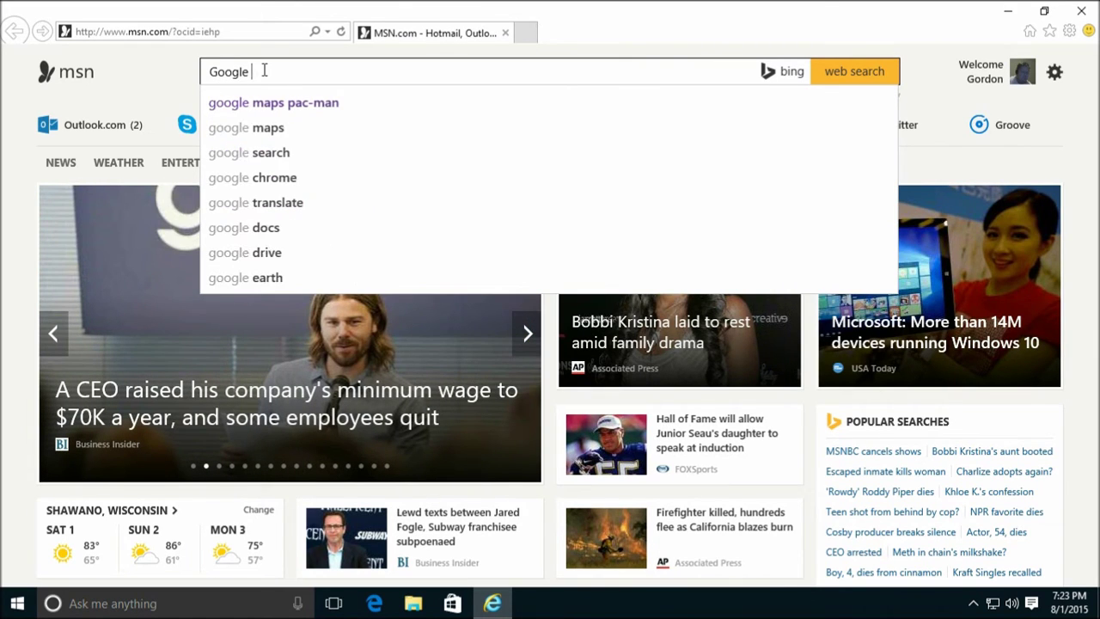
type("Chrome")
key("Return")
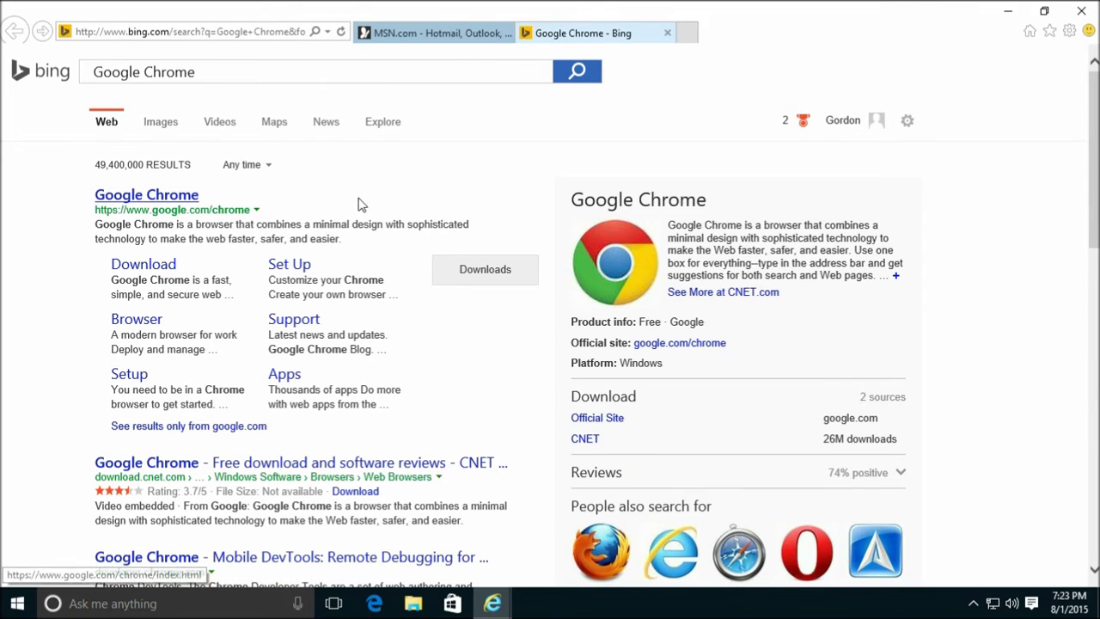
Step: Download and run the Chrome installer without making it default, acknowledging the administrator block
left_click(478, 274)
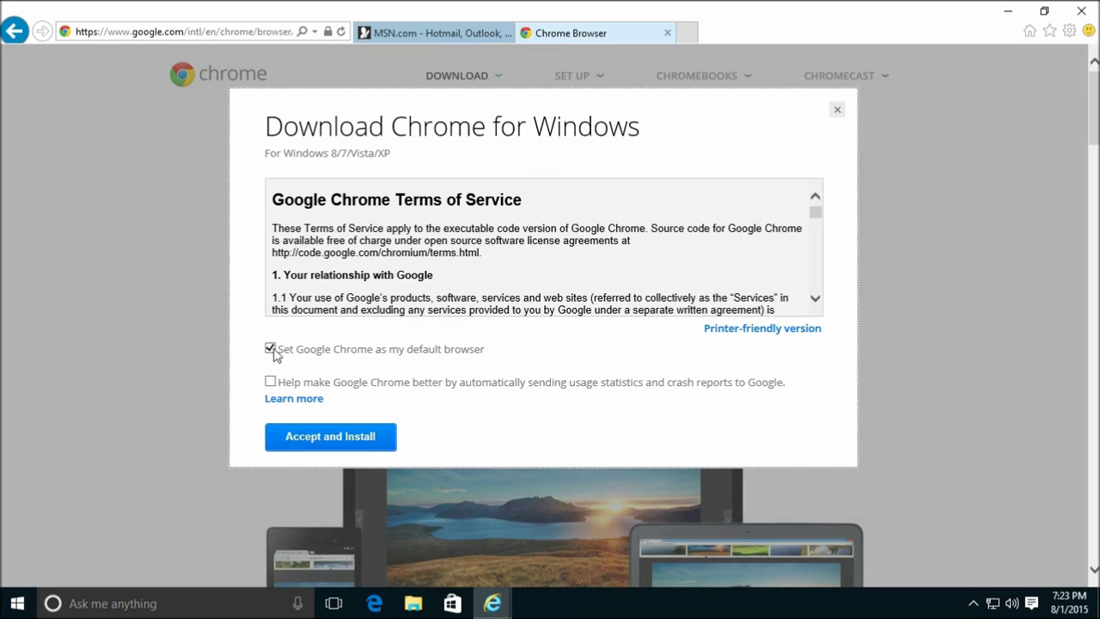
left_click(271, 351)
left_click(326, 440)
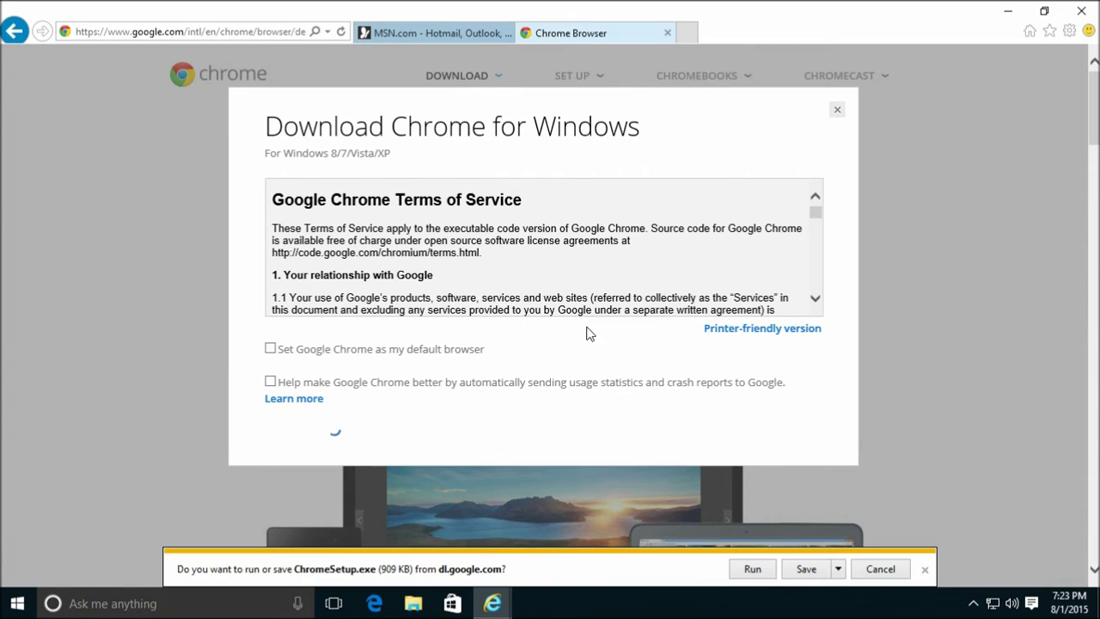
left_click(752, 570)
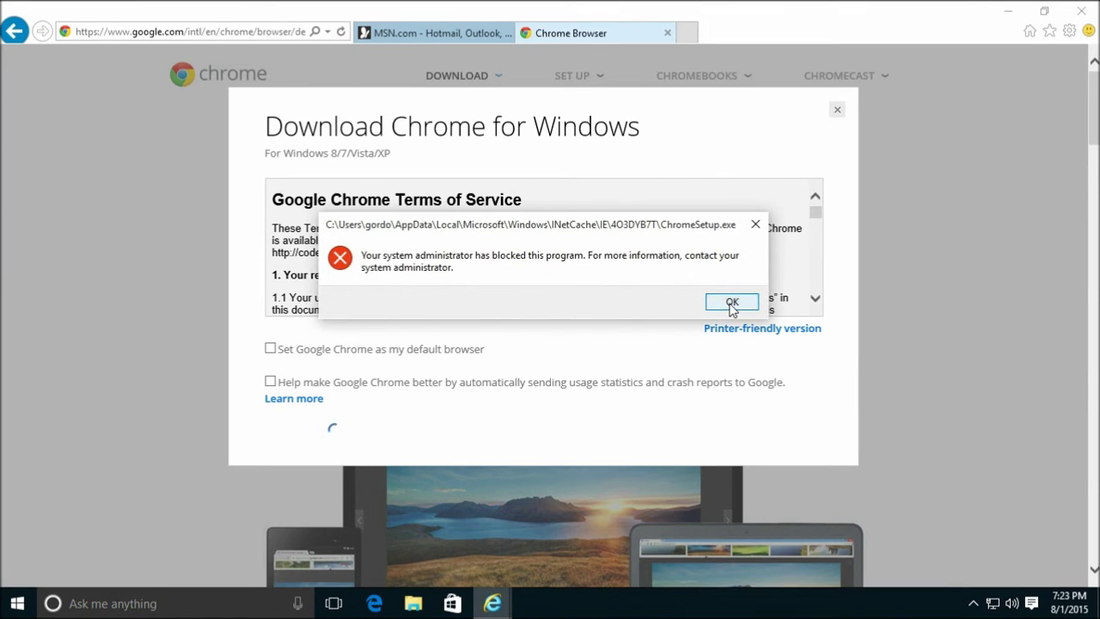
left_click(731, 303)
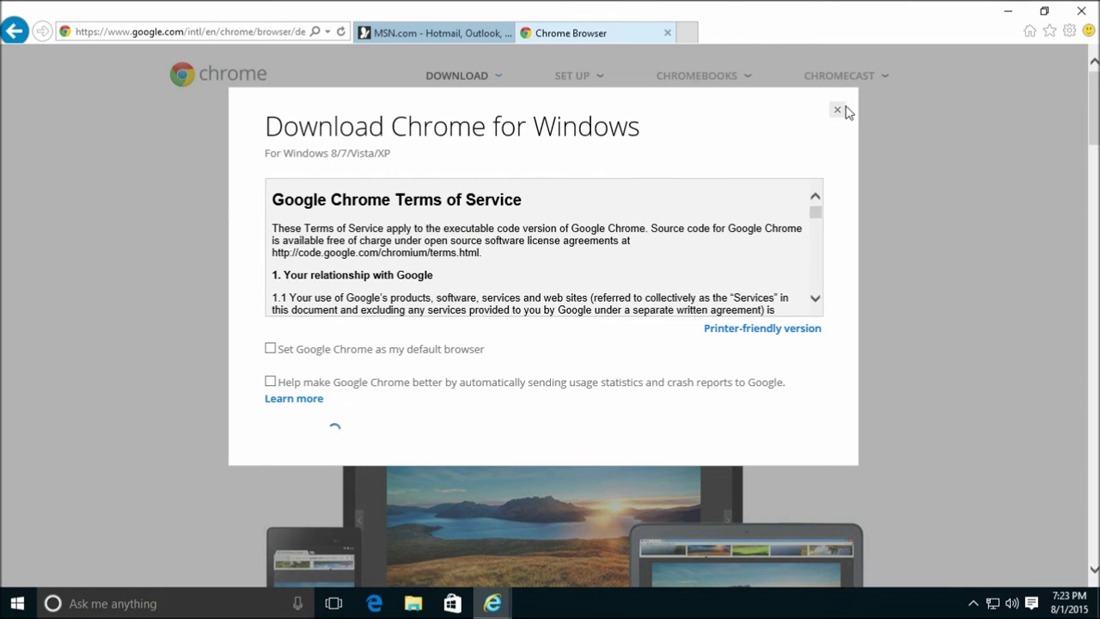
Step: Close the Chrome download tabs and Internet Explorer
left_click(837, 110)
left_click(667, 33)
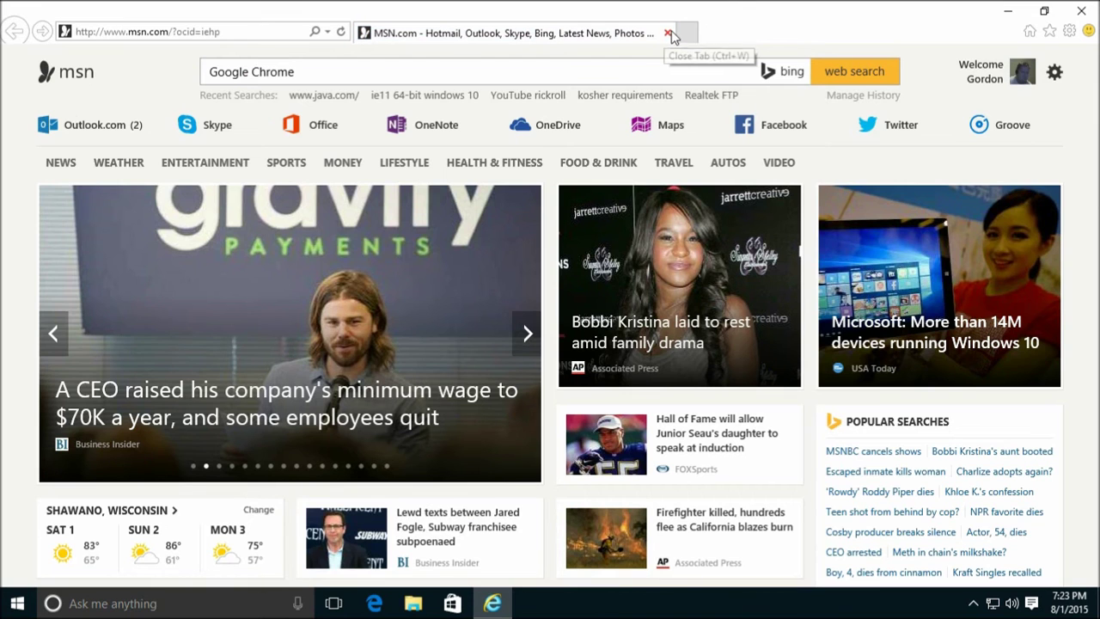
left_click(669, 33)
Step: Show the Downloads folder in File Explorer, then reopen Internet Explorer on MSN
left_click(415, 606)
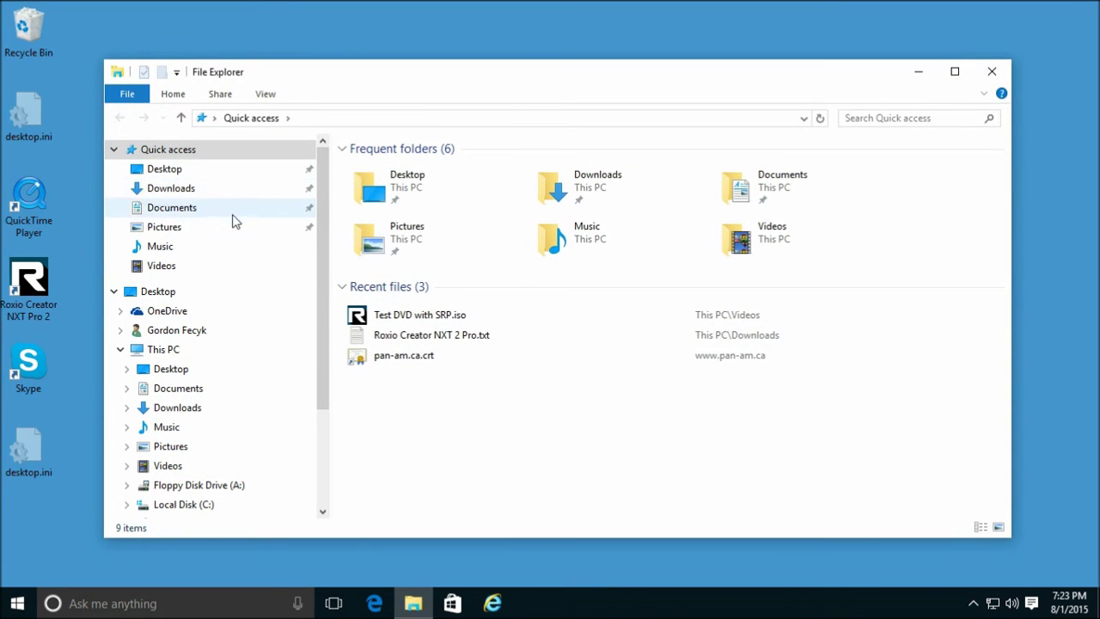
left_click(203, 209)
left_click(189, 191)
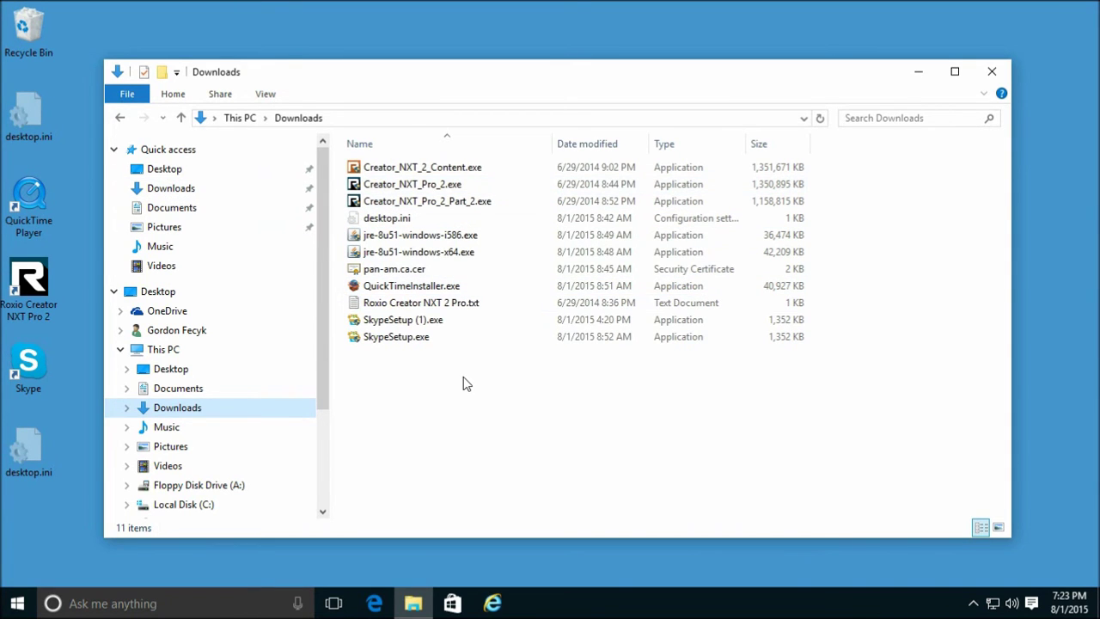
left_click(493, 603)
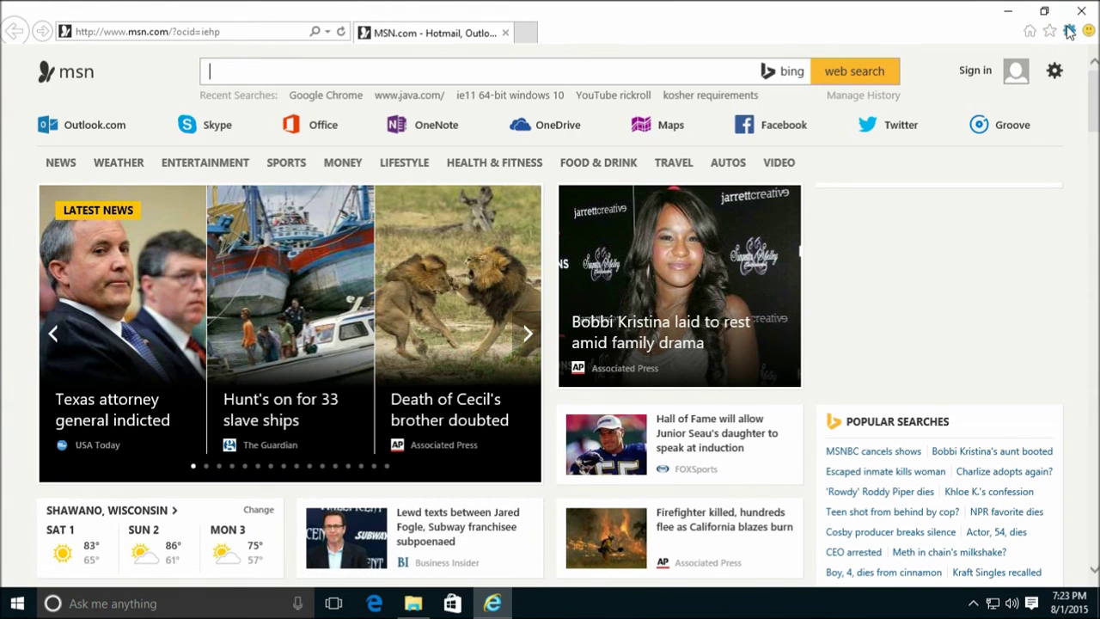
Step: Check Internet Explorer's downloads list, which is empty
left_click(1068, 32)
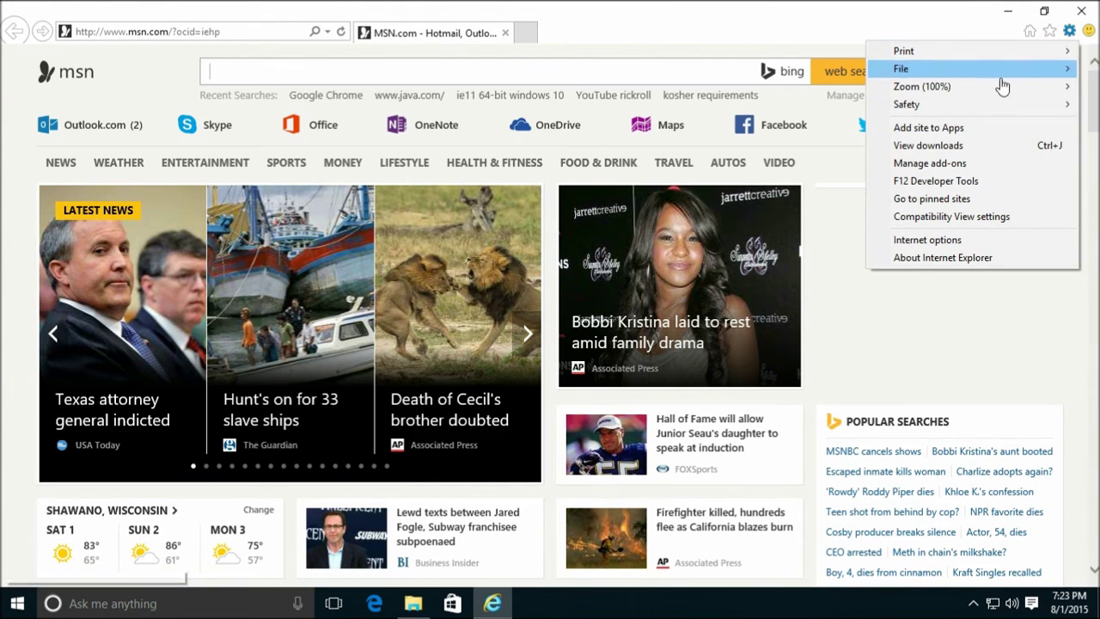
left_click(928, 145)
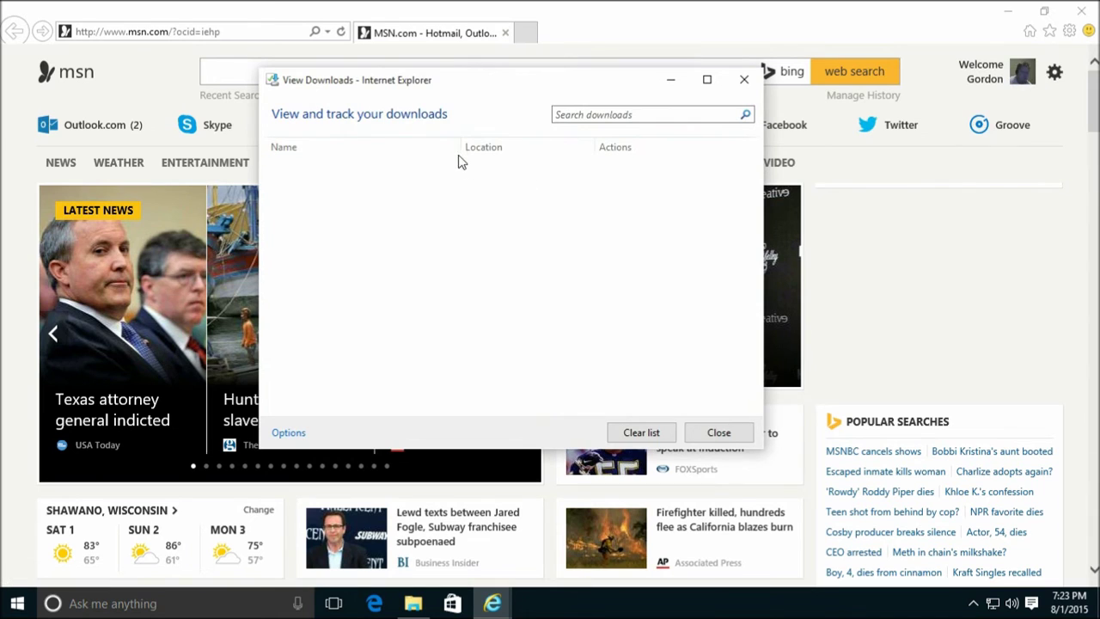
left_click(716, 432)
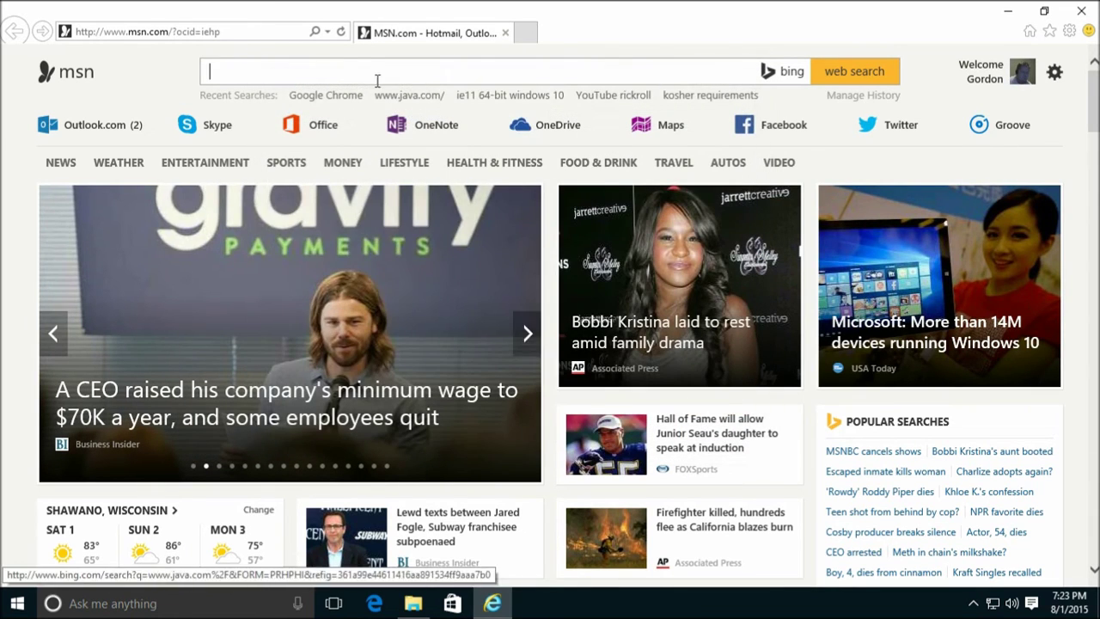
Step: Start the Chrome download, unchecking the default-browser option and accepting the terms
left_click(340, 96)
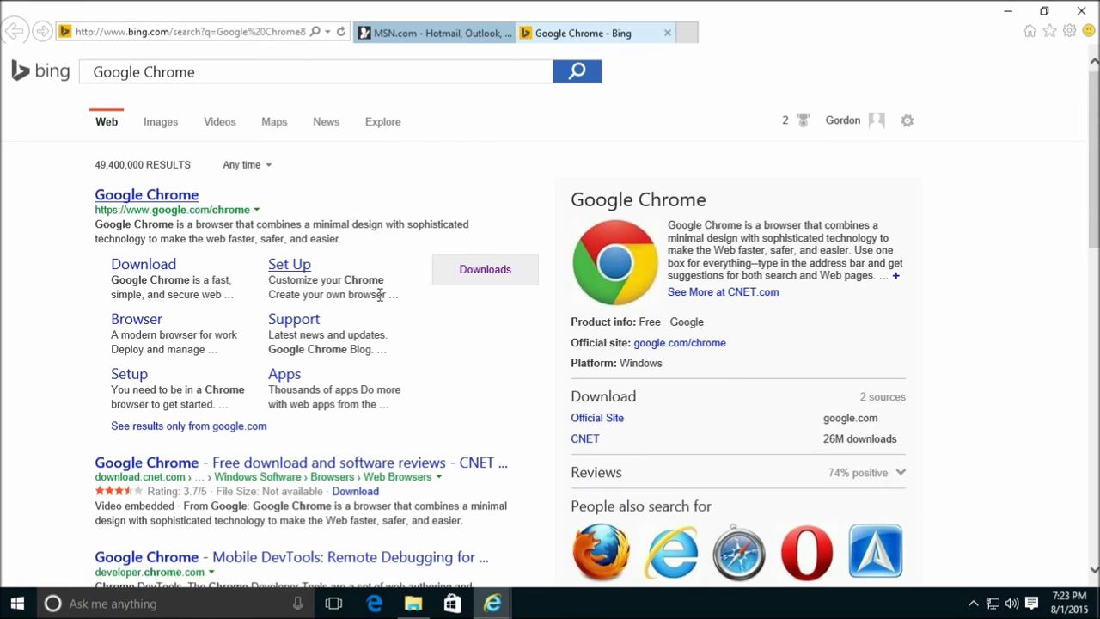
left_click(143, 266)
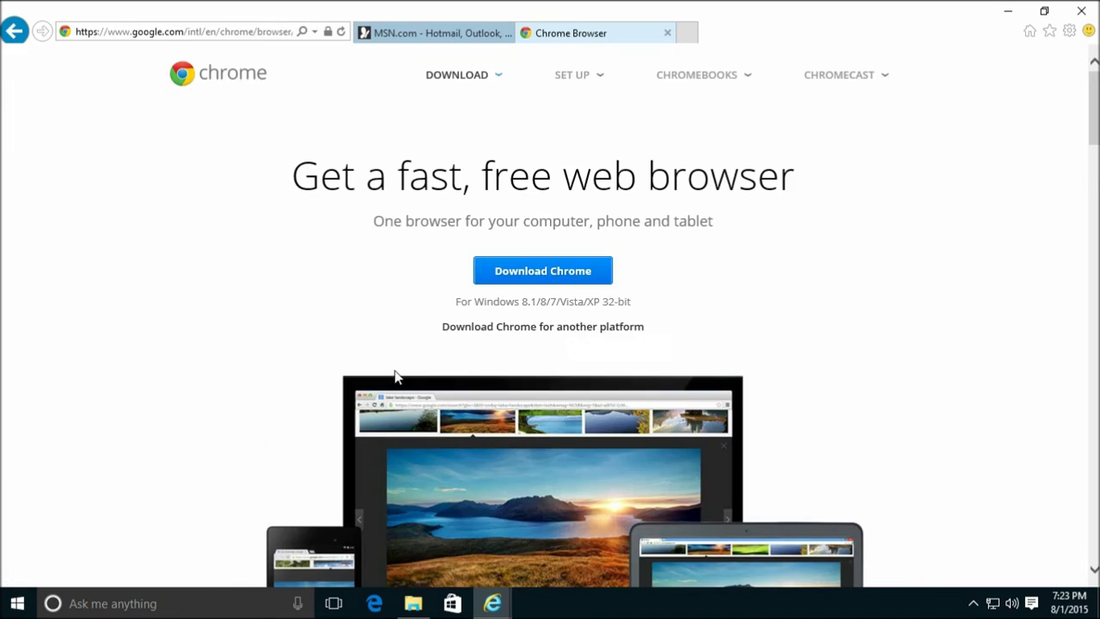
left_click(573, 284)
left_click(271, 349)
left_click(328, 439)
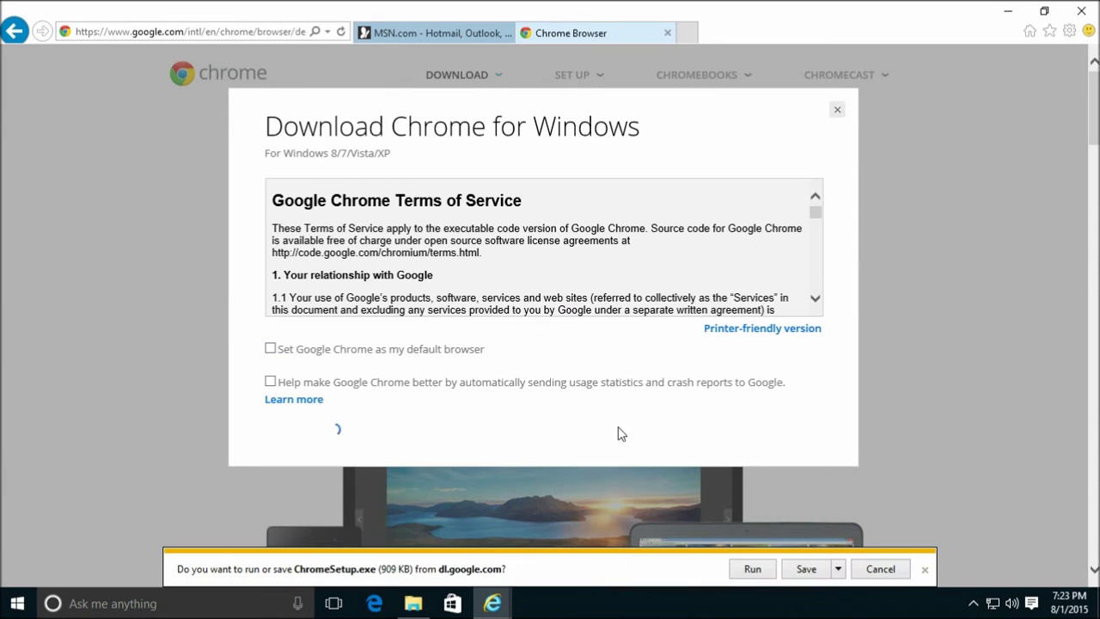
Step: Save ChromeSetup.exe to the Downloads folder, then close Internet Explorer
left_click(838, 568)
left_click(891, 550)
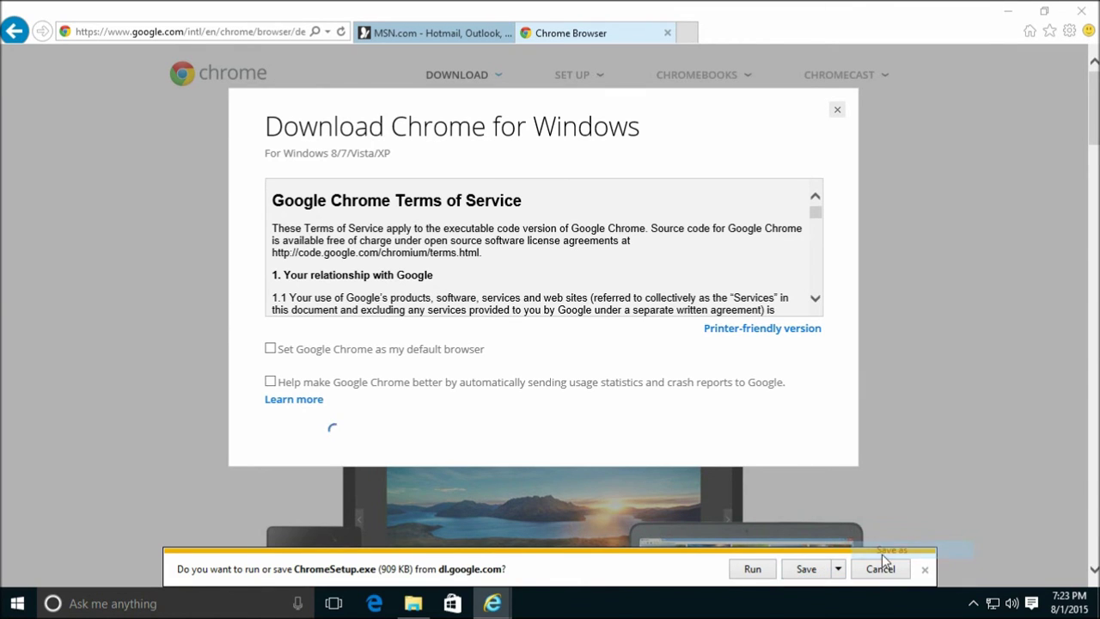
left_click(686, 451)
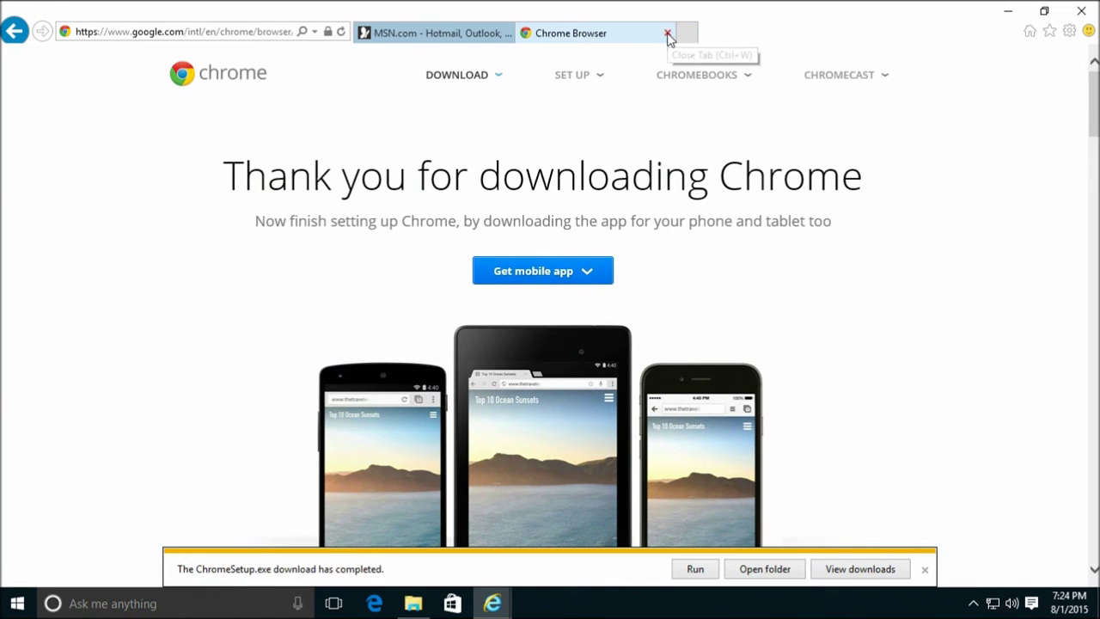
left_click(1081, 10)
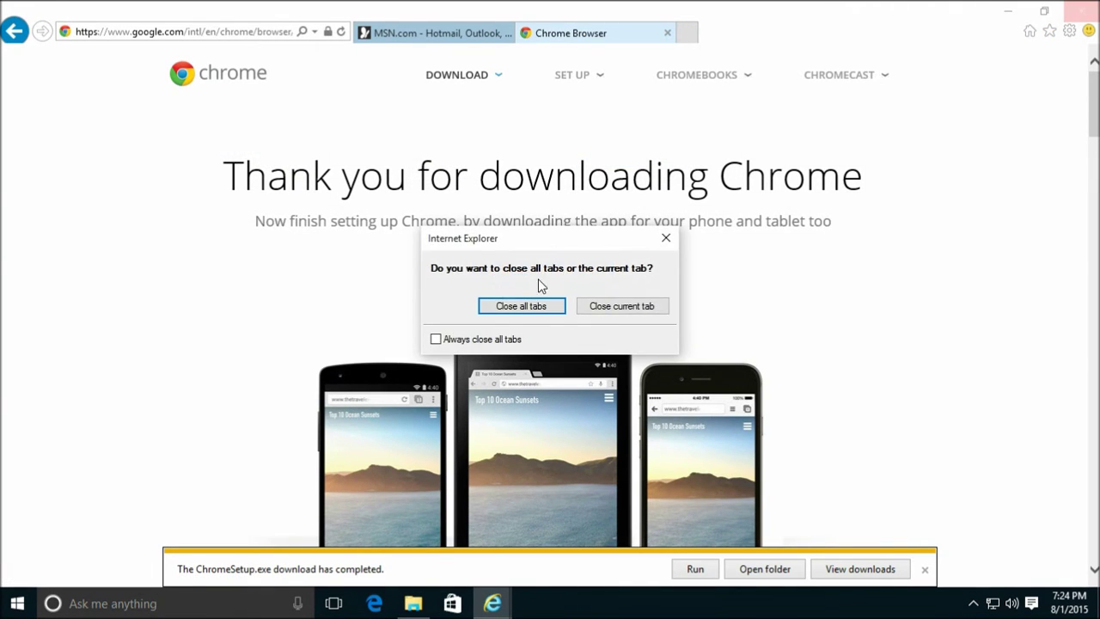
Step: Close all IE tabs and run ChromeSetup.exe as administrator, entering the admin password
left_click(513, 304)
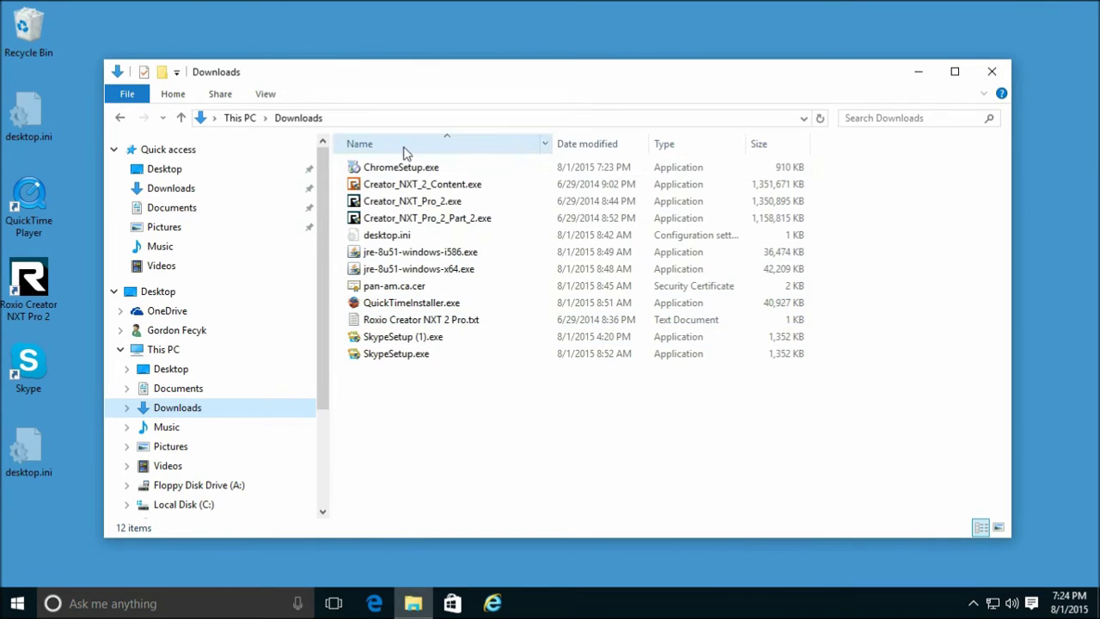
right_click(375, 169)
left_click(430, 205)
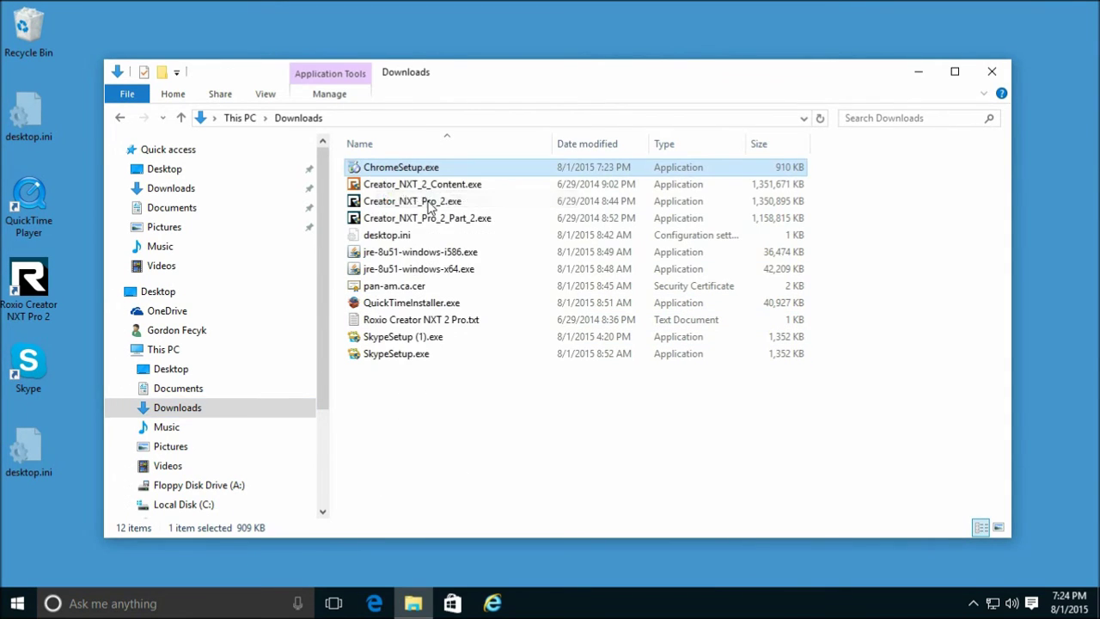
left_click(542, 387)
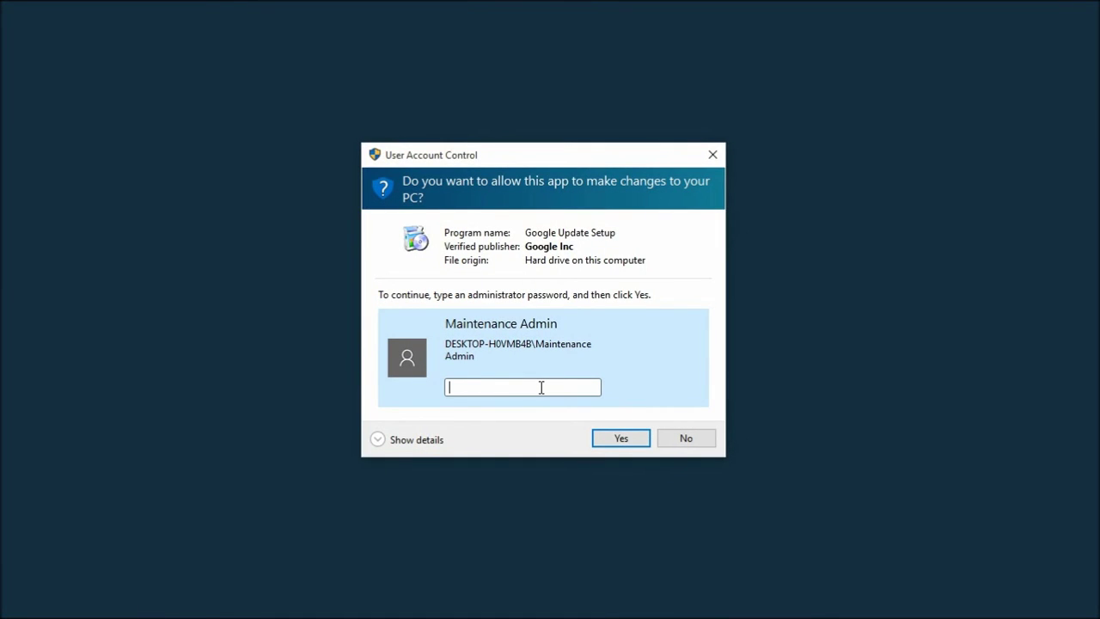
type("●●●●●●●●●●●")
key("Return")
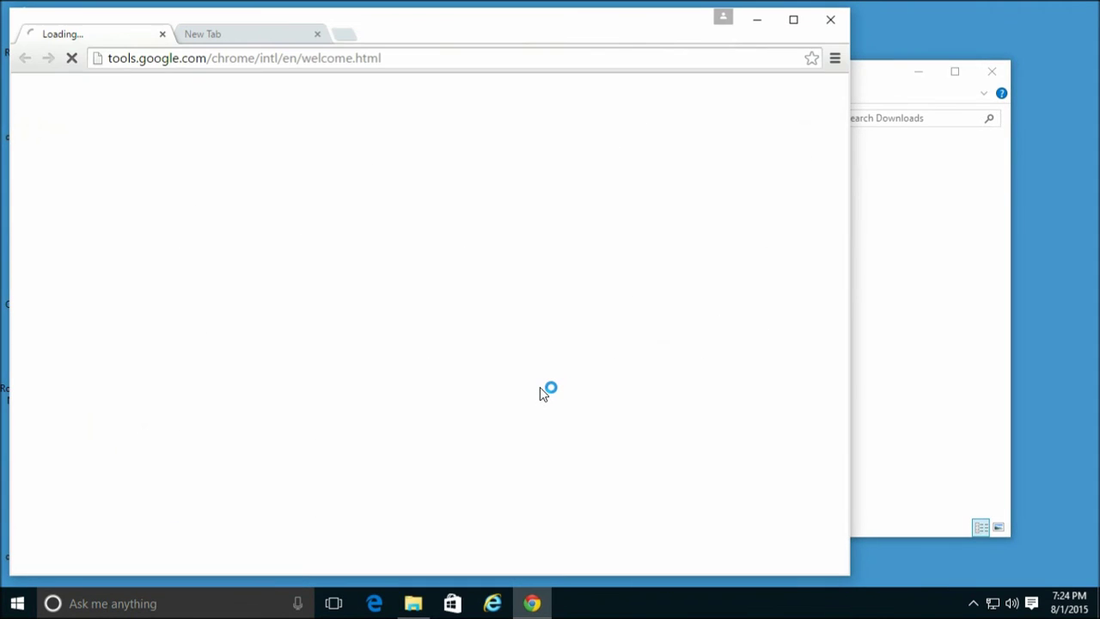
Step: Open Task Manager's Details list and scroll to the running chrome.exe processes
right_click(662, 608)
left_click(758, 547)
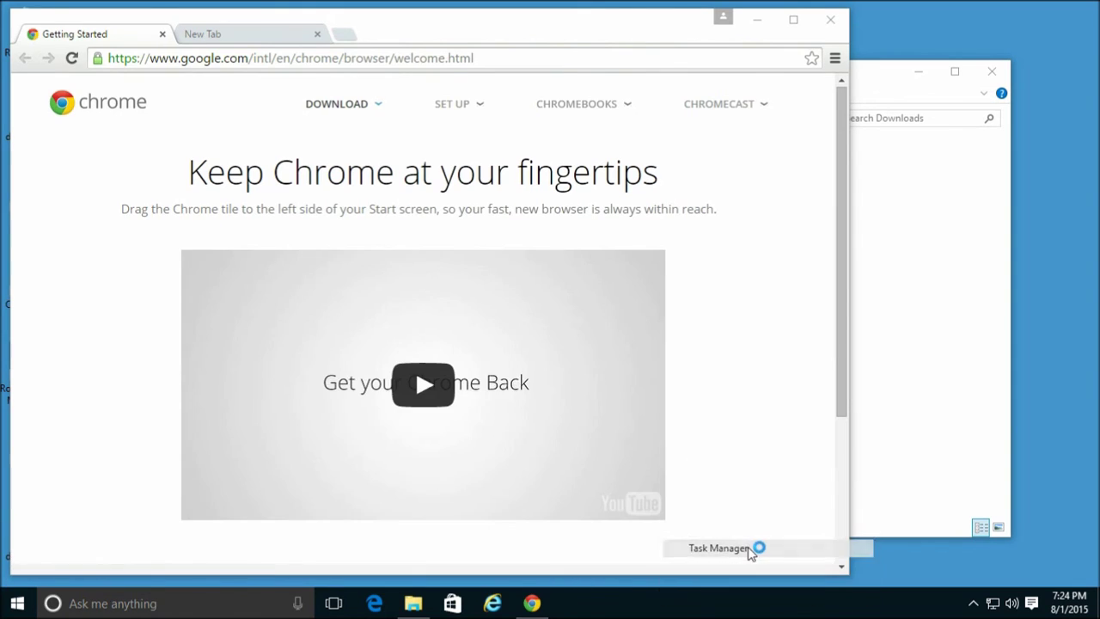
left_click(314, 96)
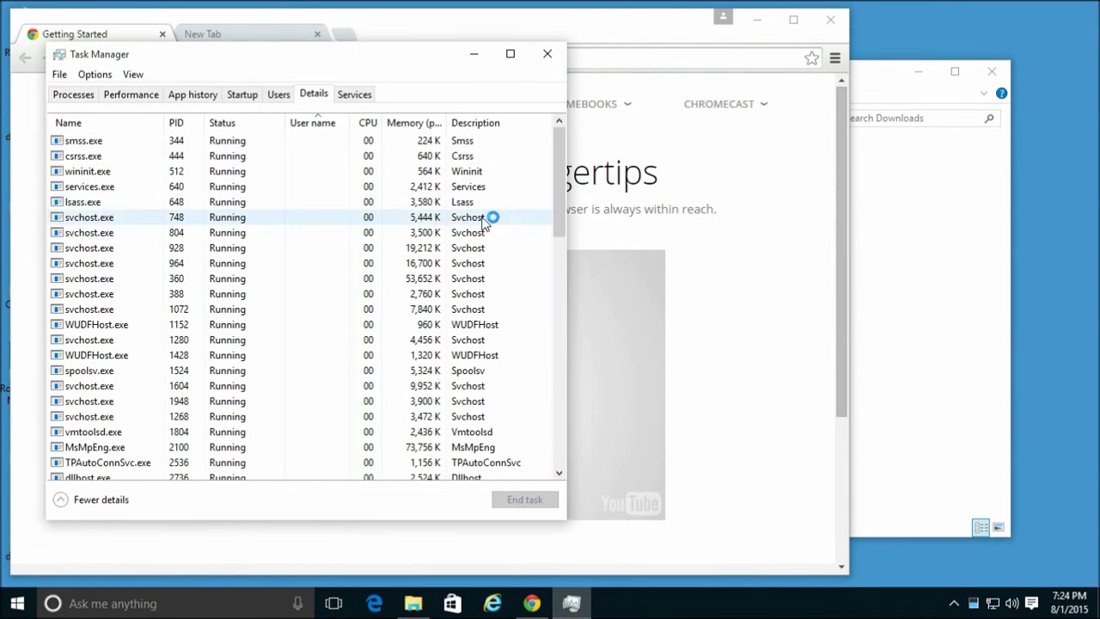
left_click_drag(556, 166, 549, 414)
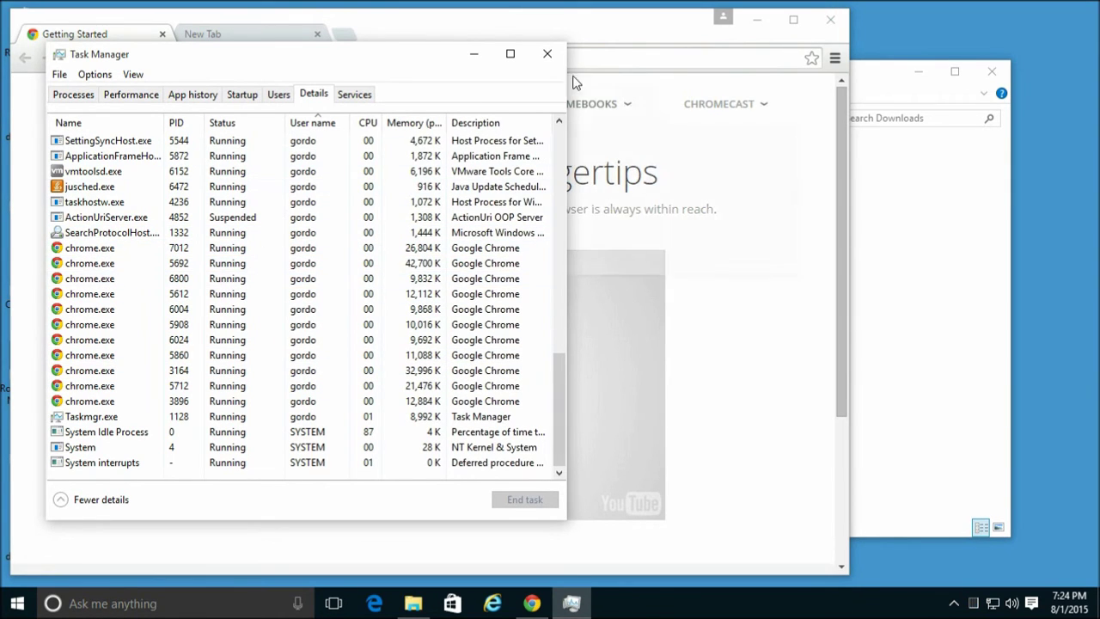
Step: Close Task Manager, both Chrome tabs, and the Downloads folder window
left_click(547, 55)
left_click(162, 34)
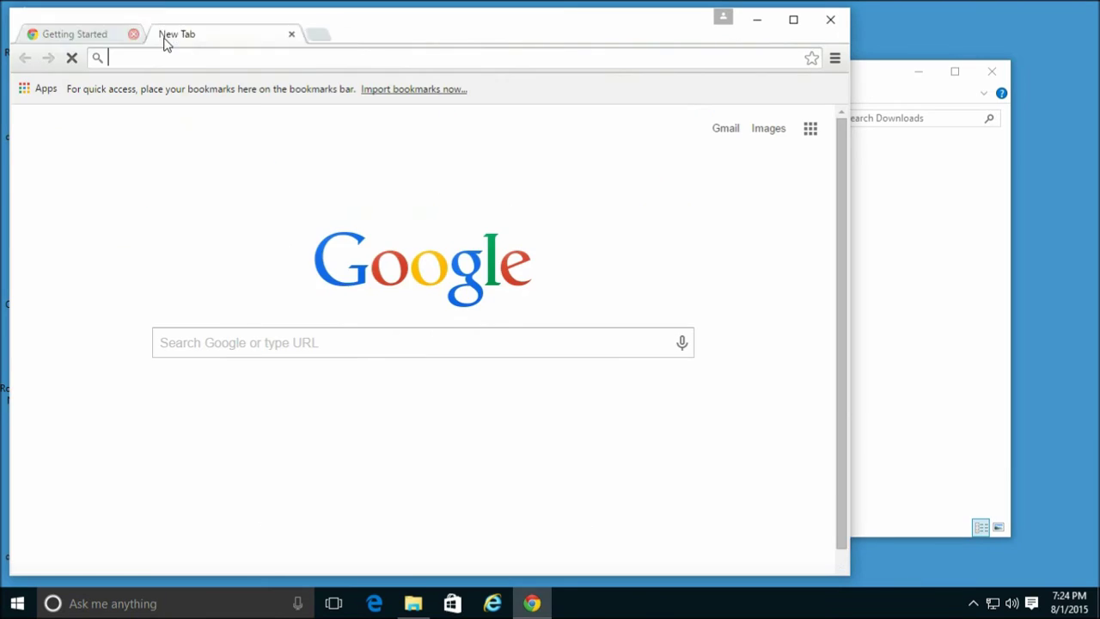
left_click(163, 34)
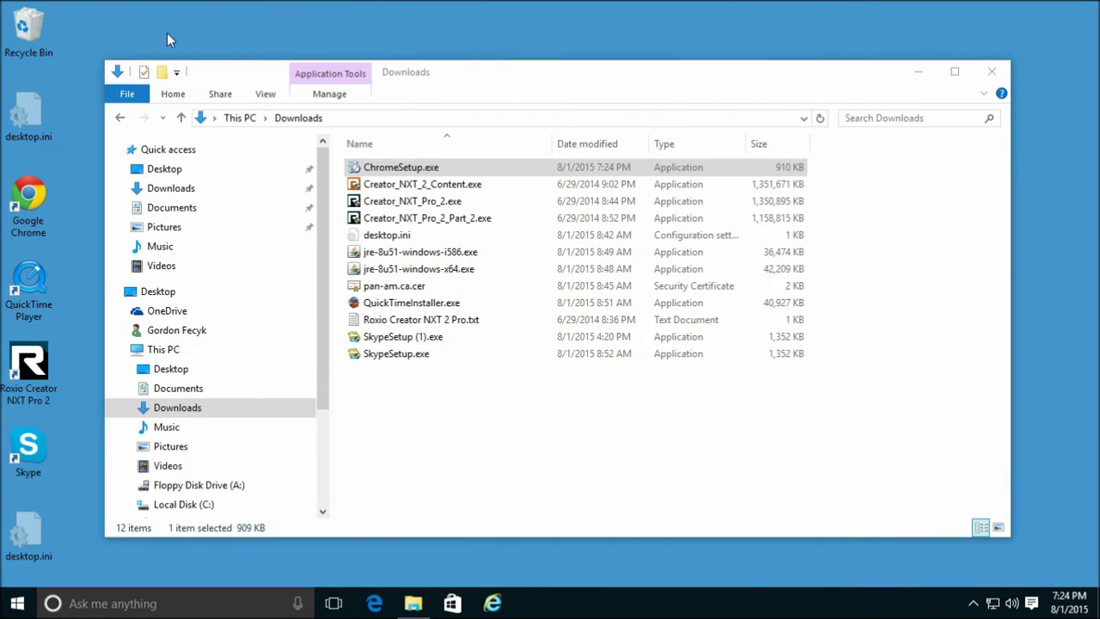
left_click(993, 72)
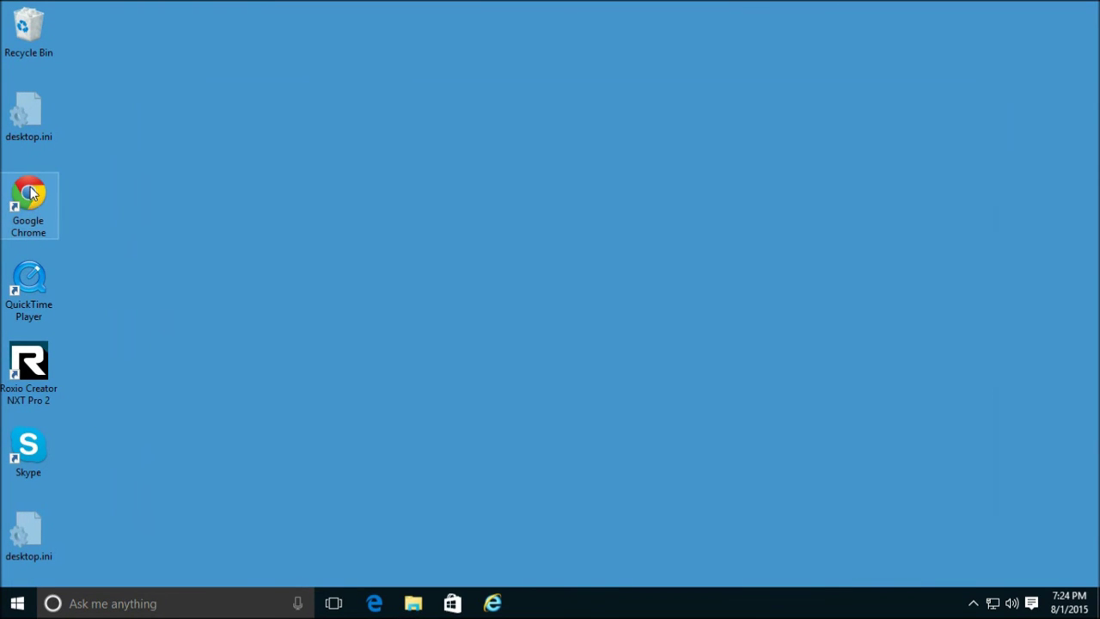
right_click(30, 187)
left_click(128, 477)
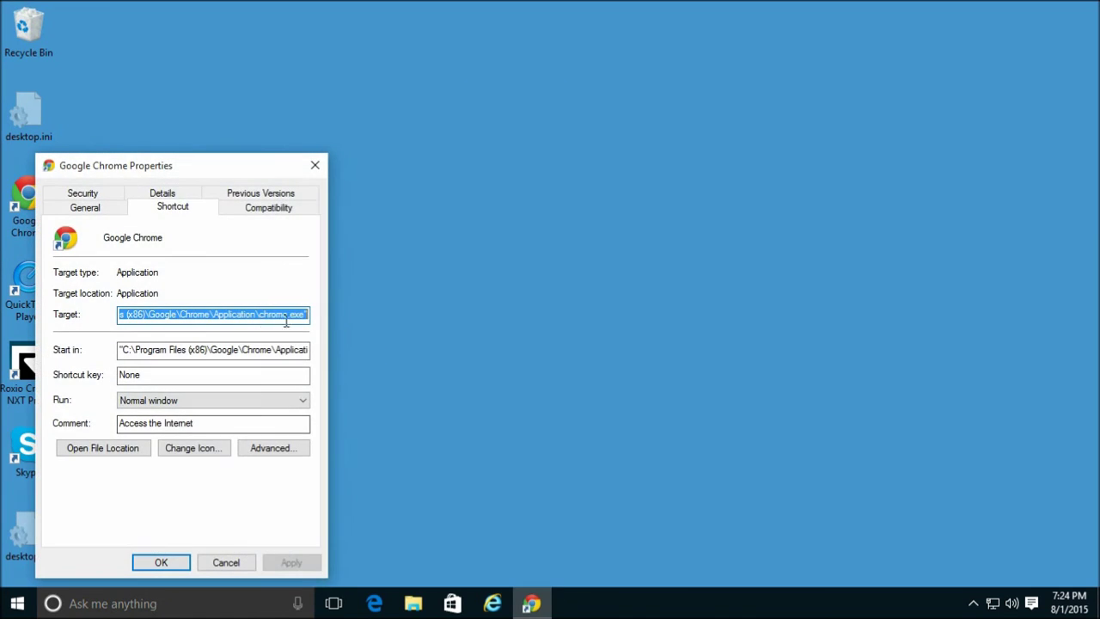
left_click(221, 312)
left_click_drag(220, 312, 292, 315)
left_click(272, 314)
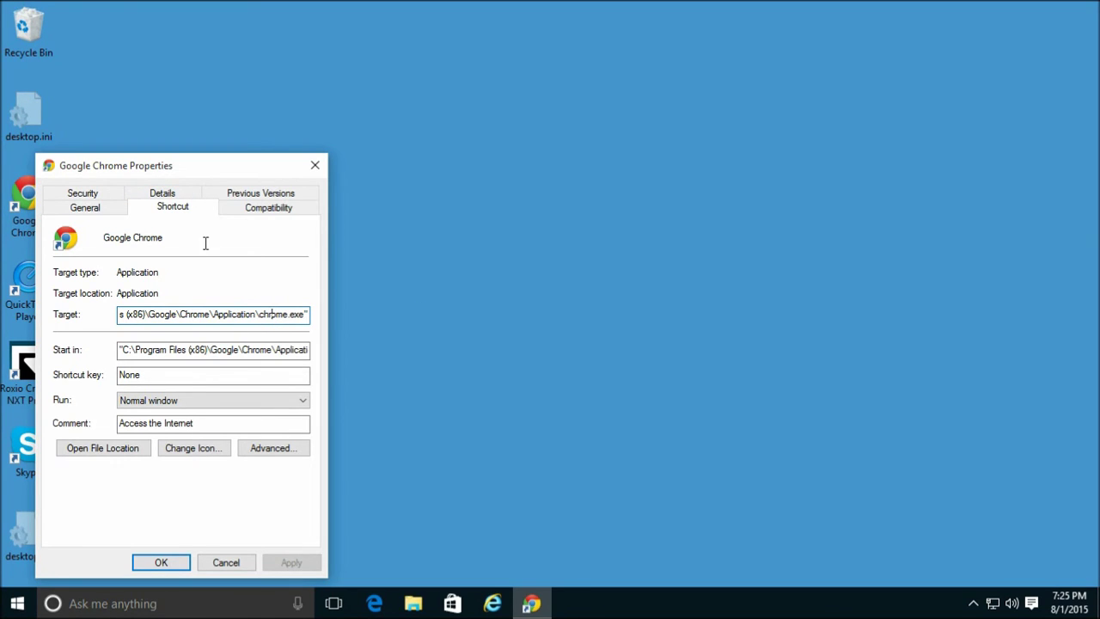
double_click(126, 241)
left_click(187, 238)
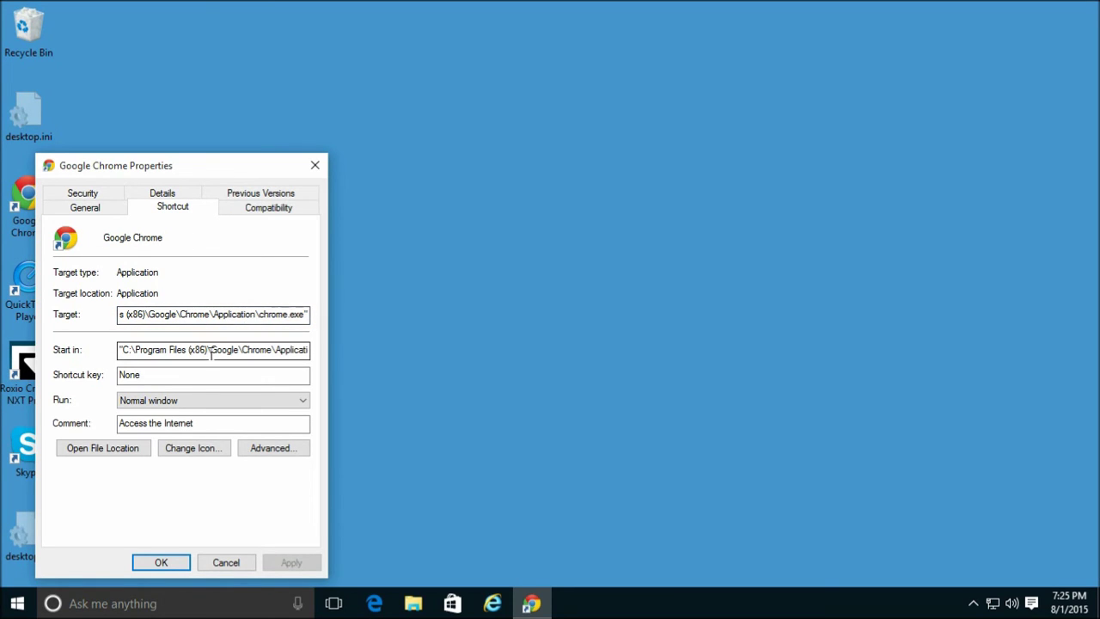
left_click(232, 560)
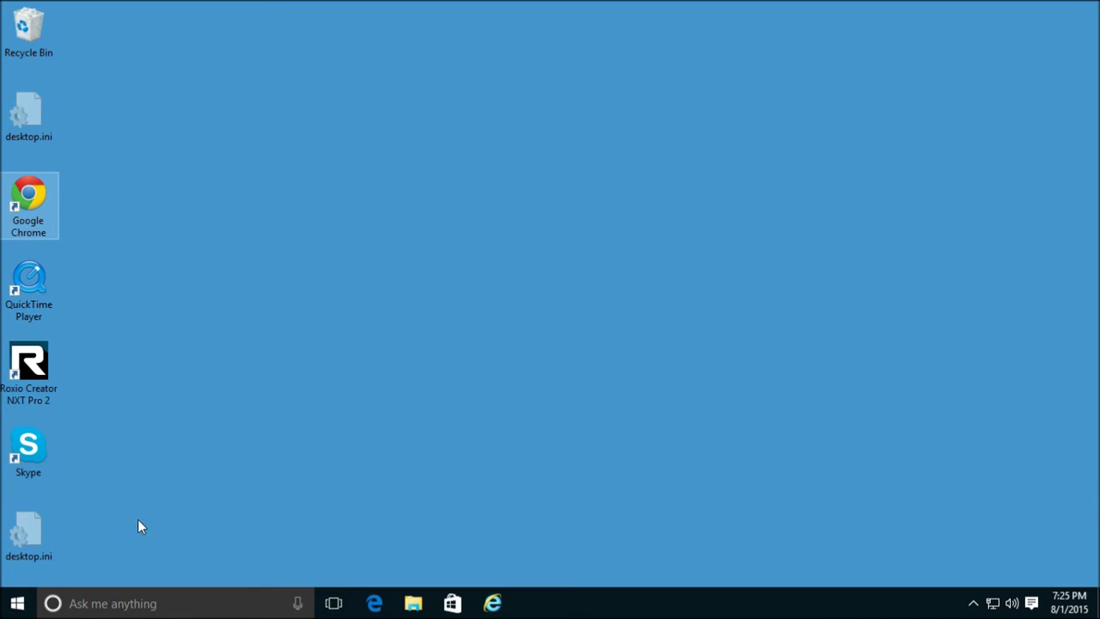
Step: Launch Microsoft Edge and search Bing for 'Drive-by malware example', scrolling the results
left_click(17, 608)
left_click(18, 609)
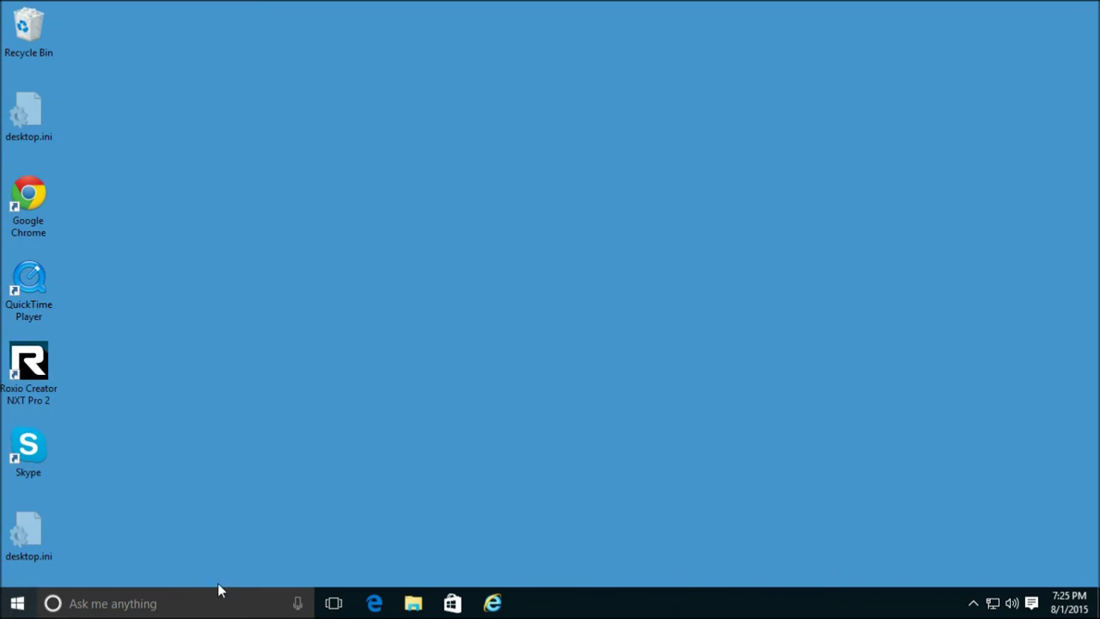
left_click(378, 603)
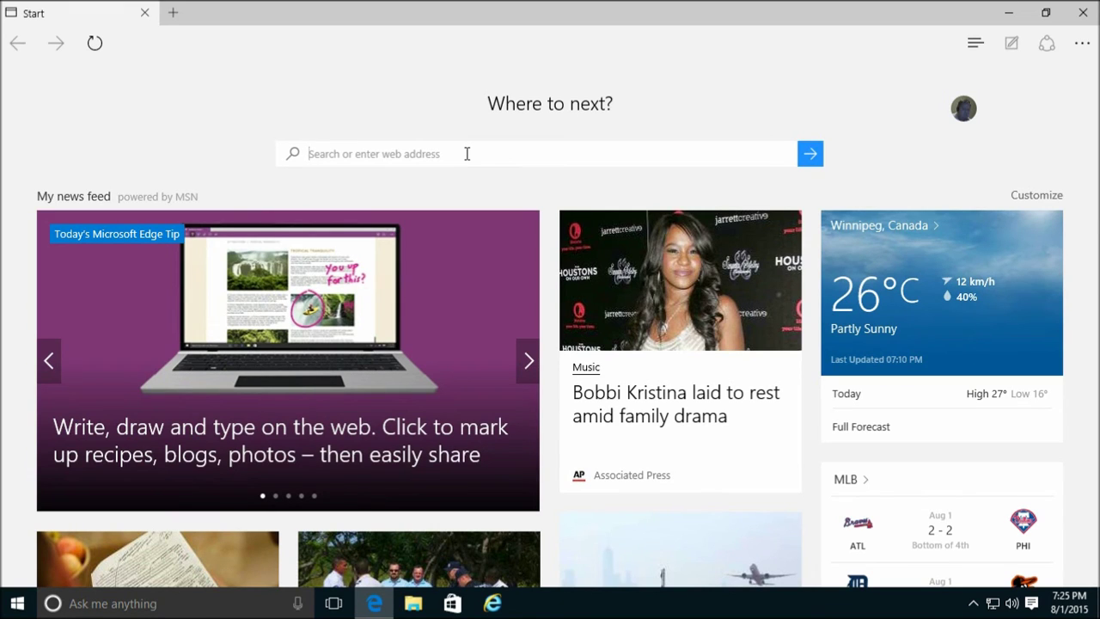
type("Drive")
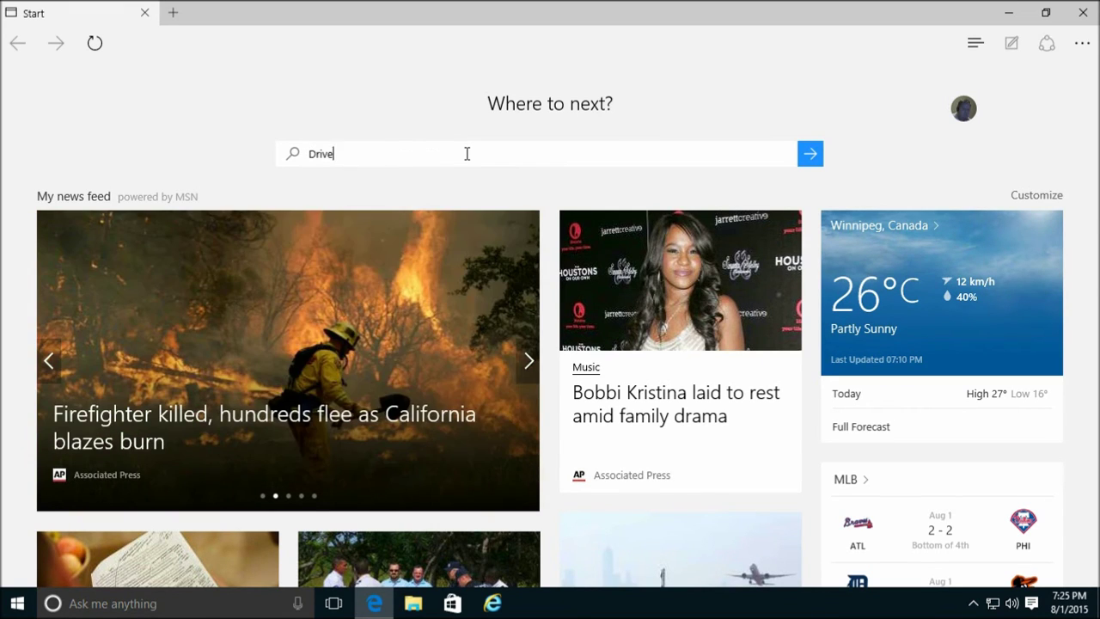
type("-by malware example")
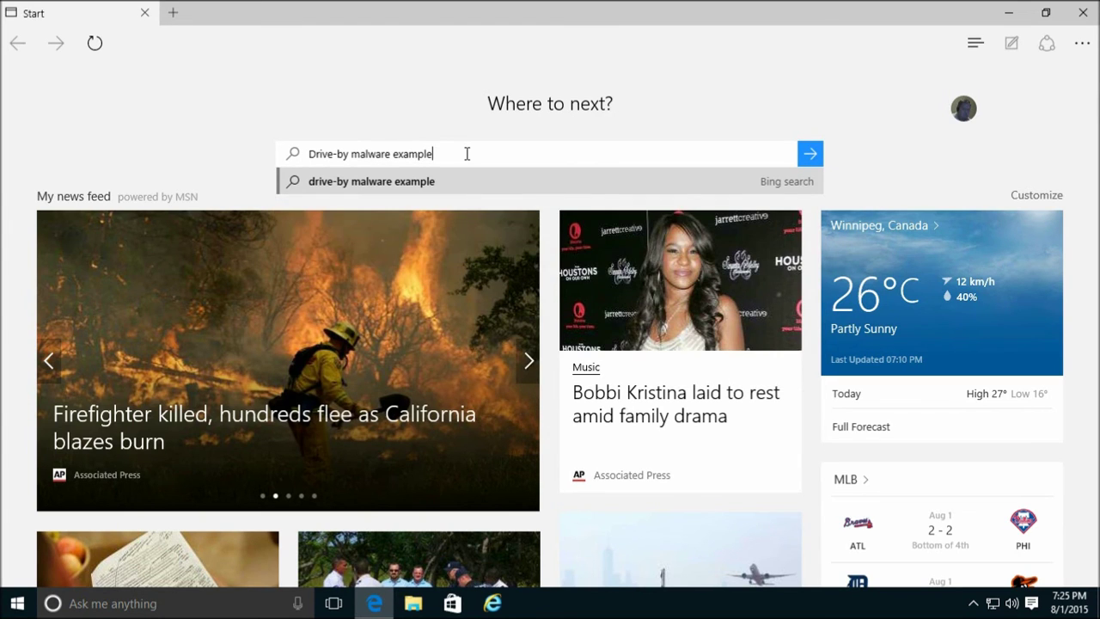
key("Return")
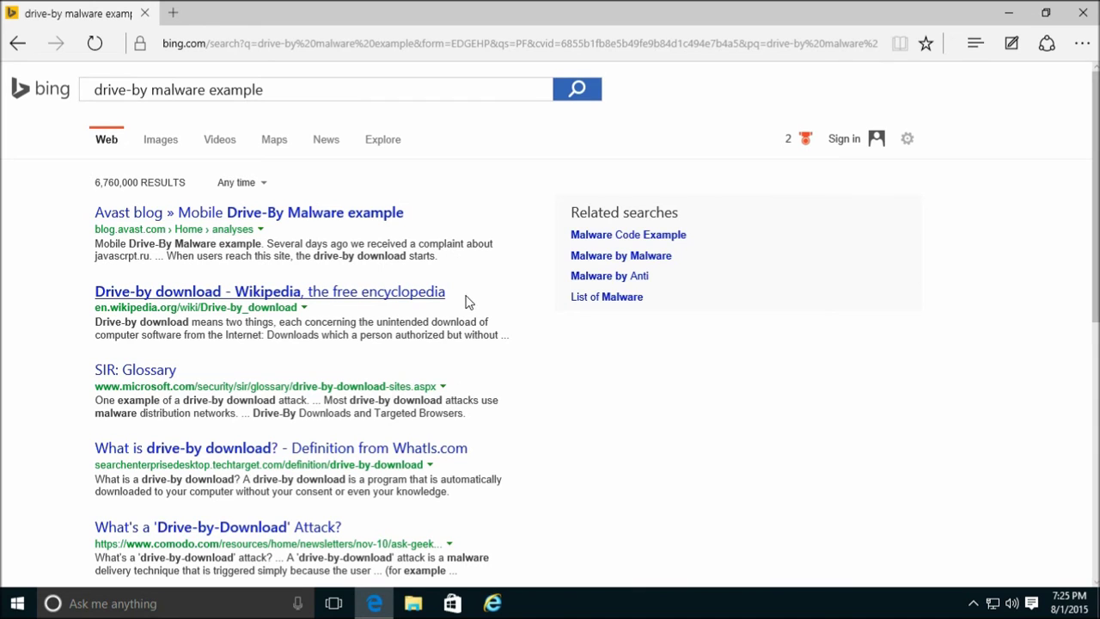
scroll(505, 377, "down", 3)
scroll(515, 370, "down", 4)
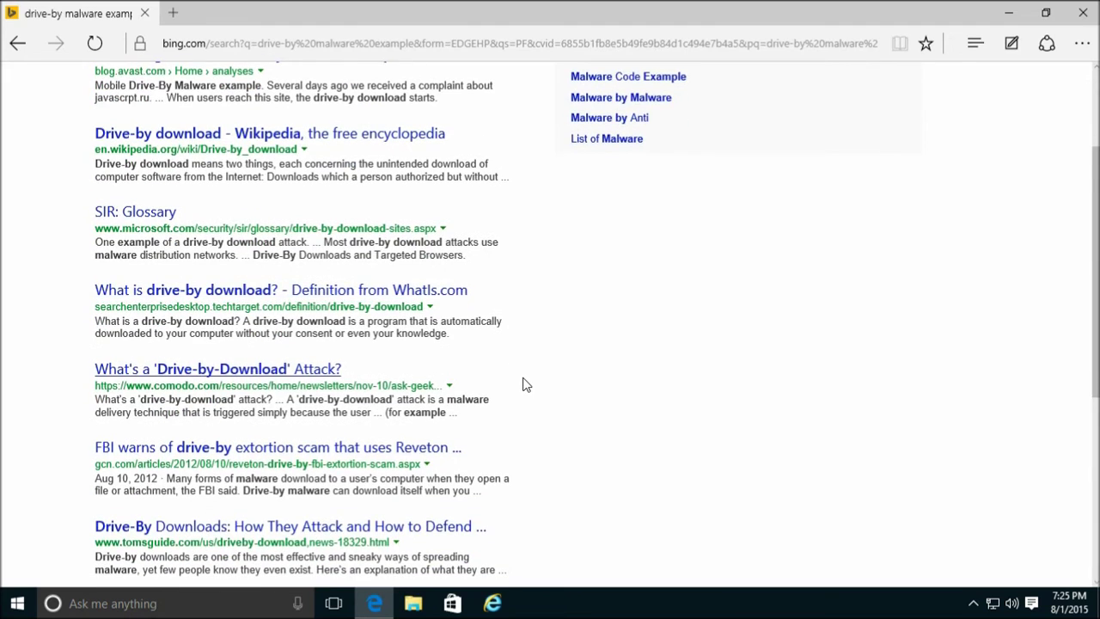
scroll(524, 374, "down", 4)
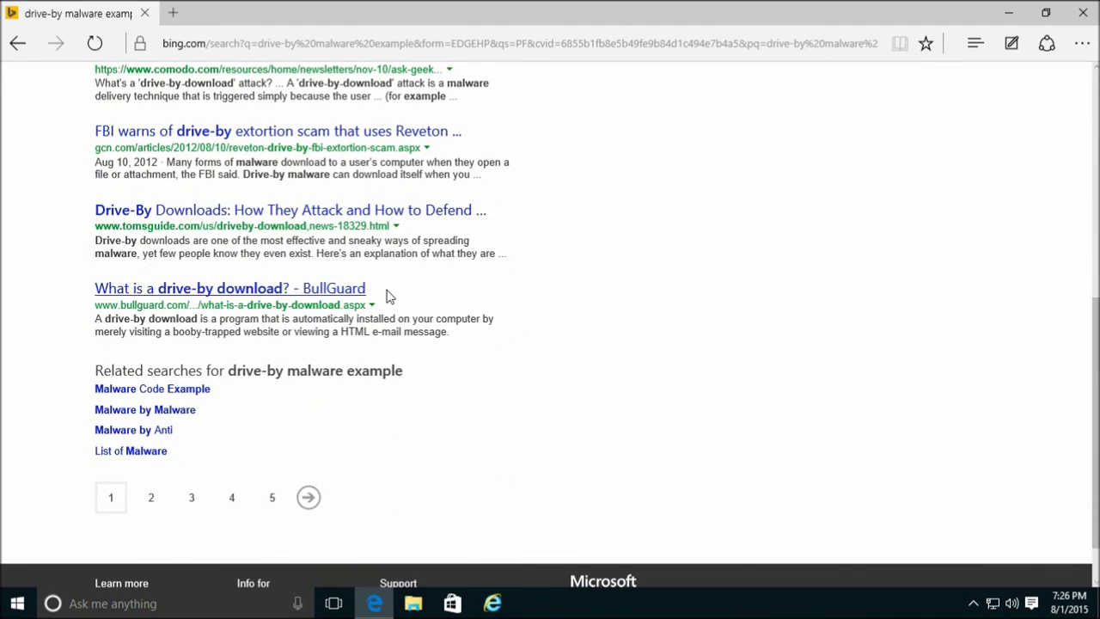
Step: Open the related search 'Malware Code Example' and scroll through its results
left_click(172, 395)
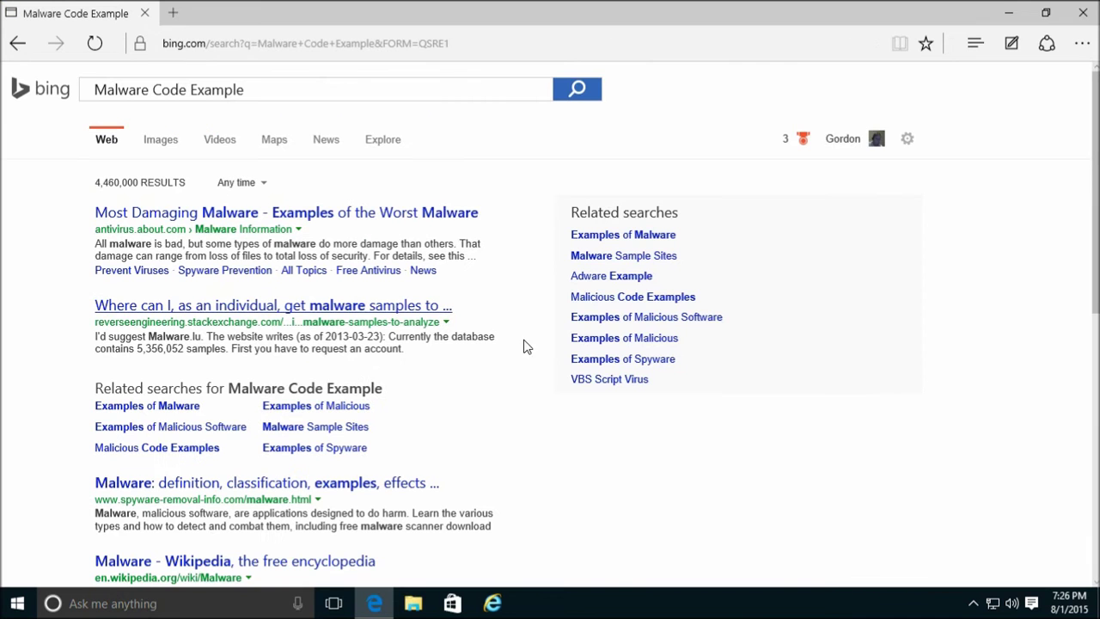
scroll(527, 391, "down", 2)
scroll(528, 388, "down", 2)
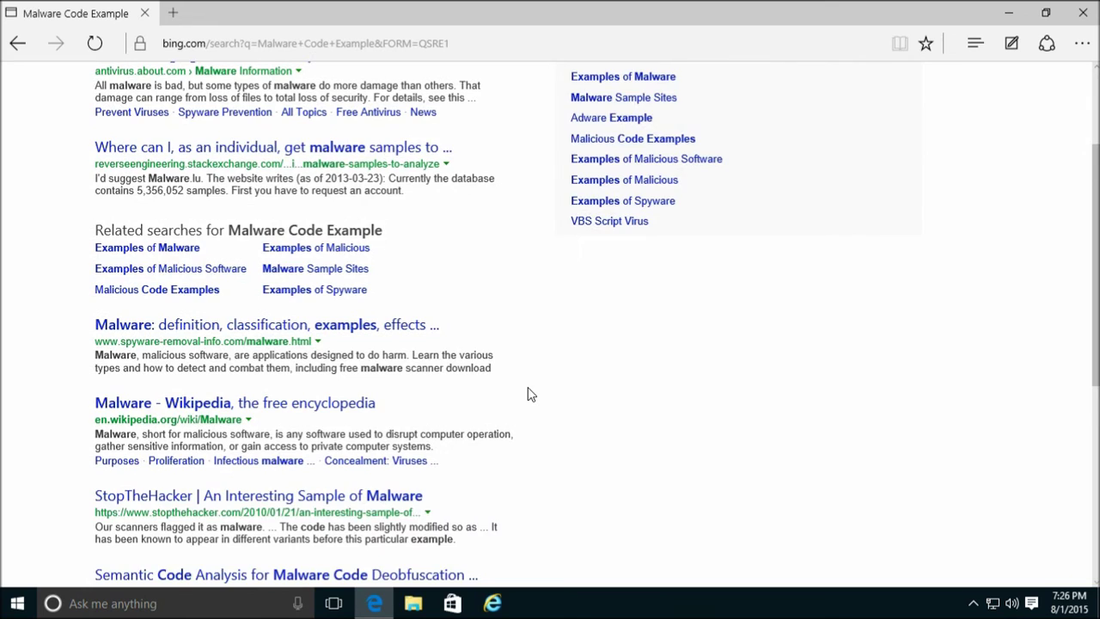
scroll(532, 374, "down", 1)
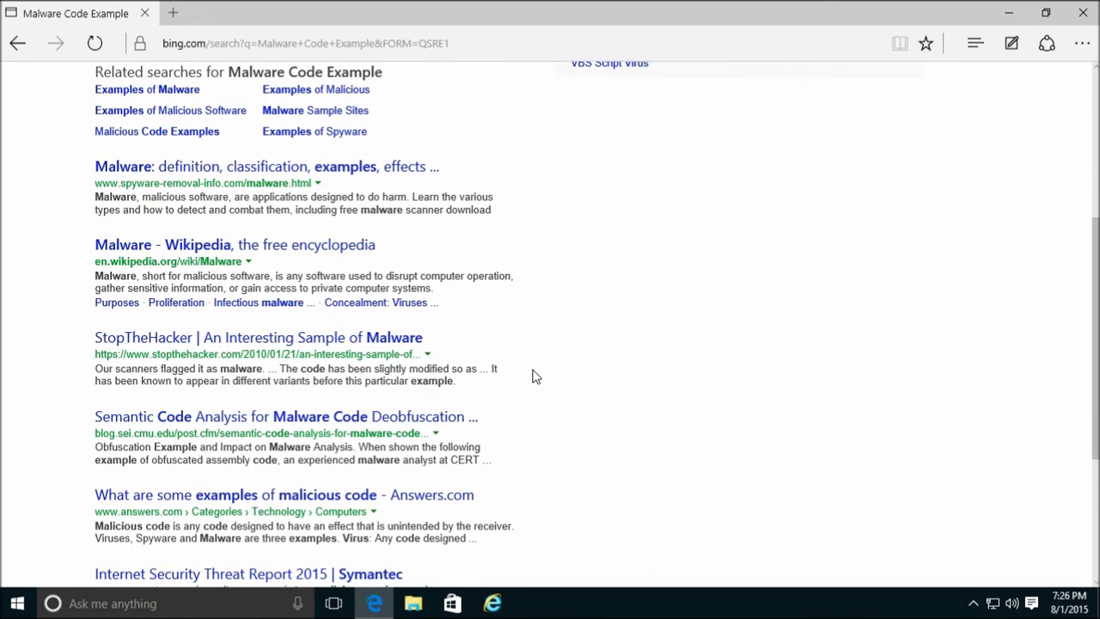
scroll(515, 375, "down", 1)
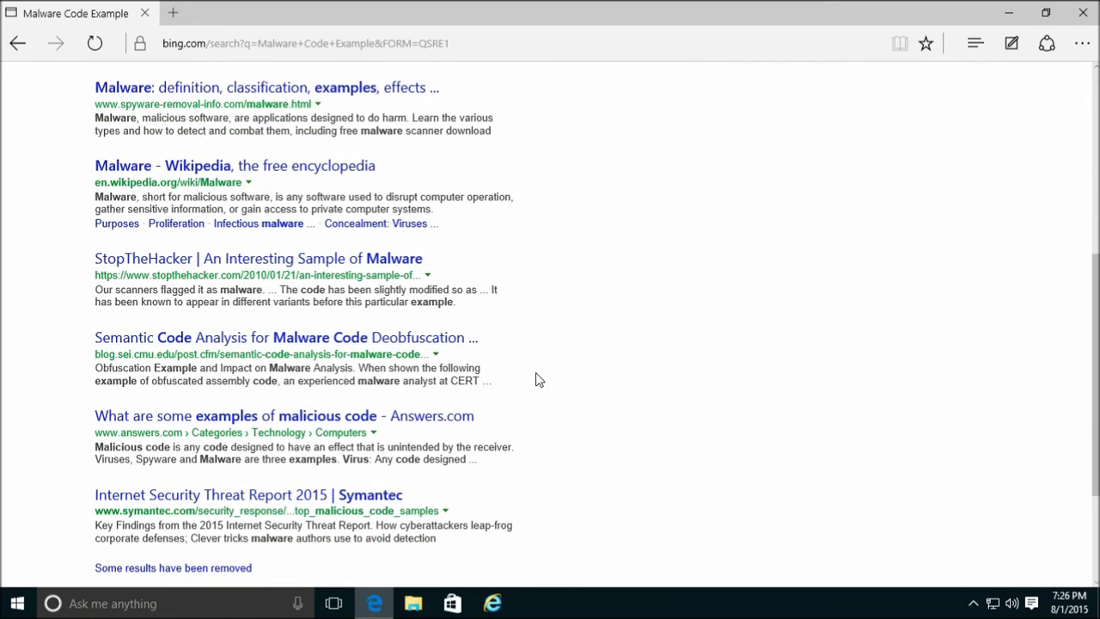
scroll(528, 379, "down", 1)
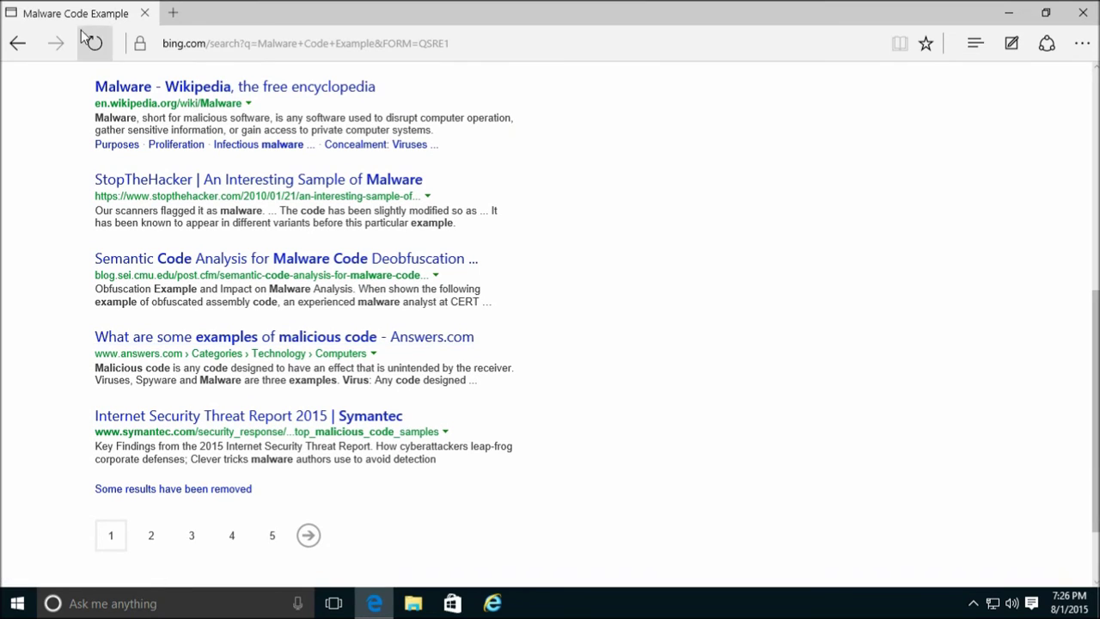
Step: Return to the drive-by malware example results and open the SIR: Glossary result
left_click(18, 45)
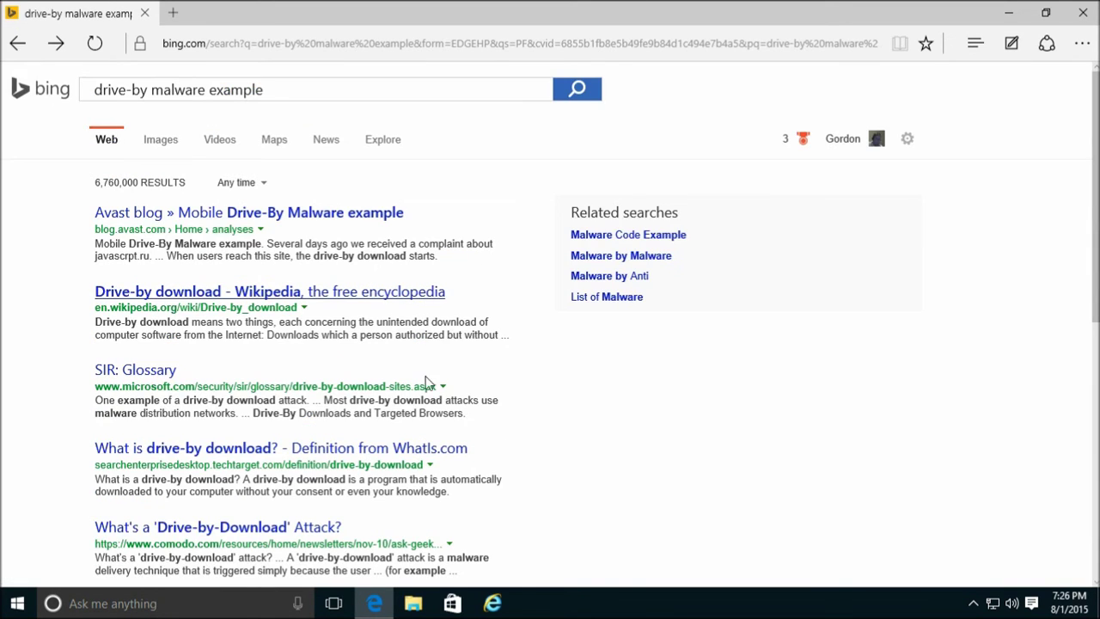
scroll(514, 366, "down", 2)
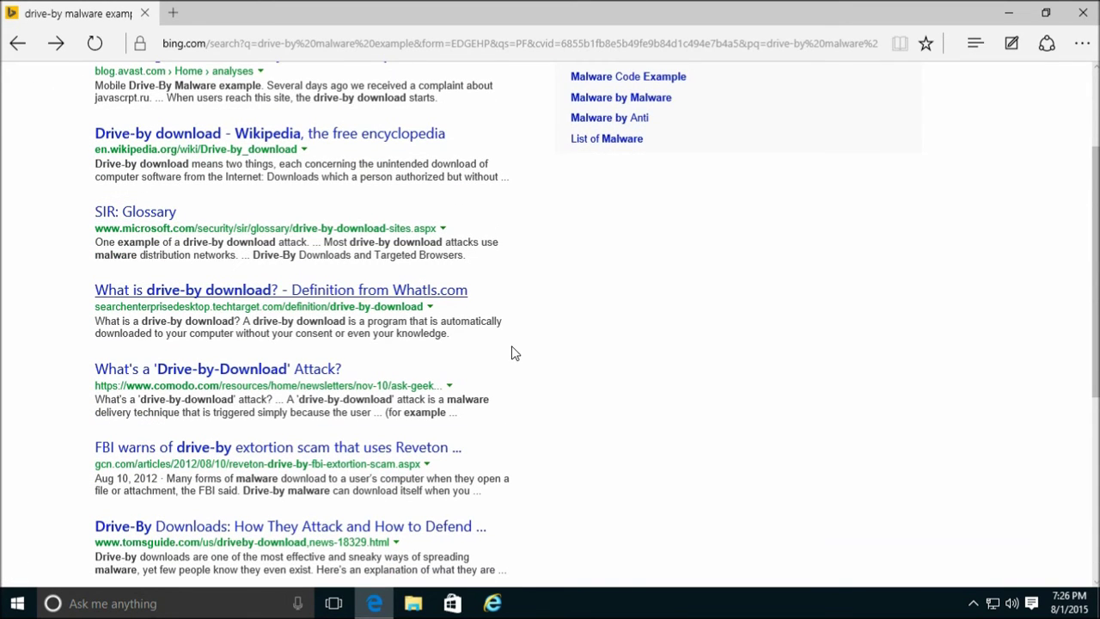
left_click(138, 213)
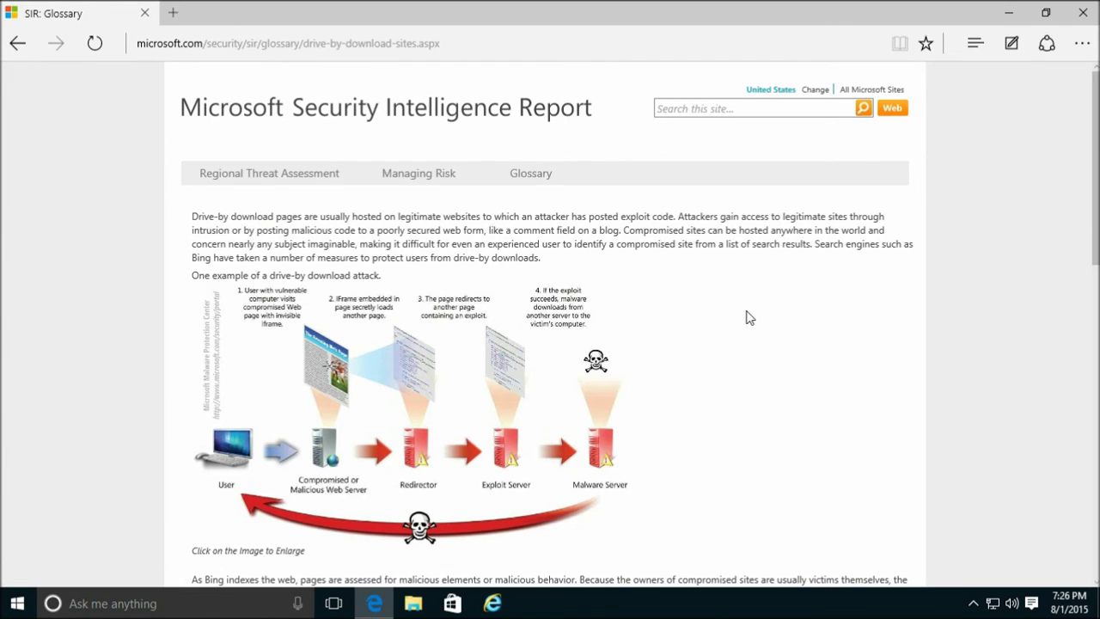
Step: Scroll through Microsoft's SIR Glossary page on drive-by download sites
scroll(748, 309, "down", 4)
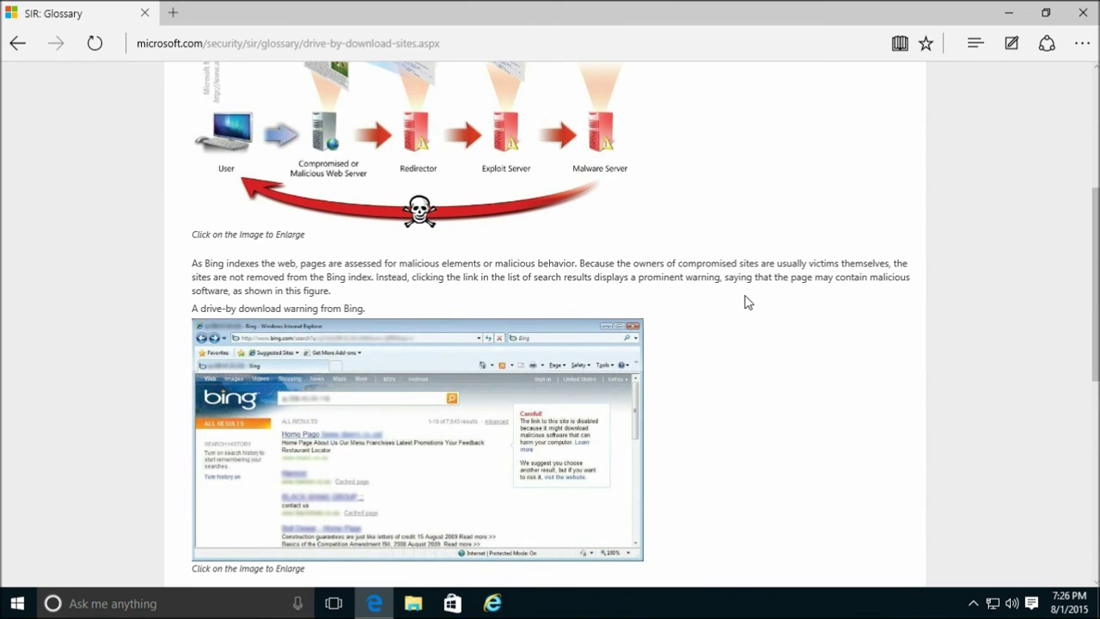
scroll(130, 201, "down", 3)
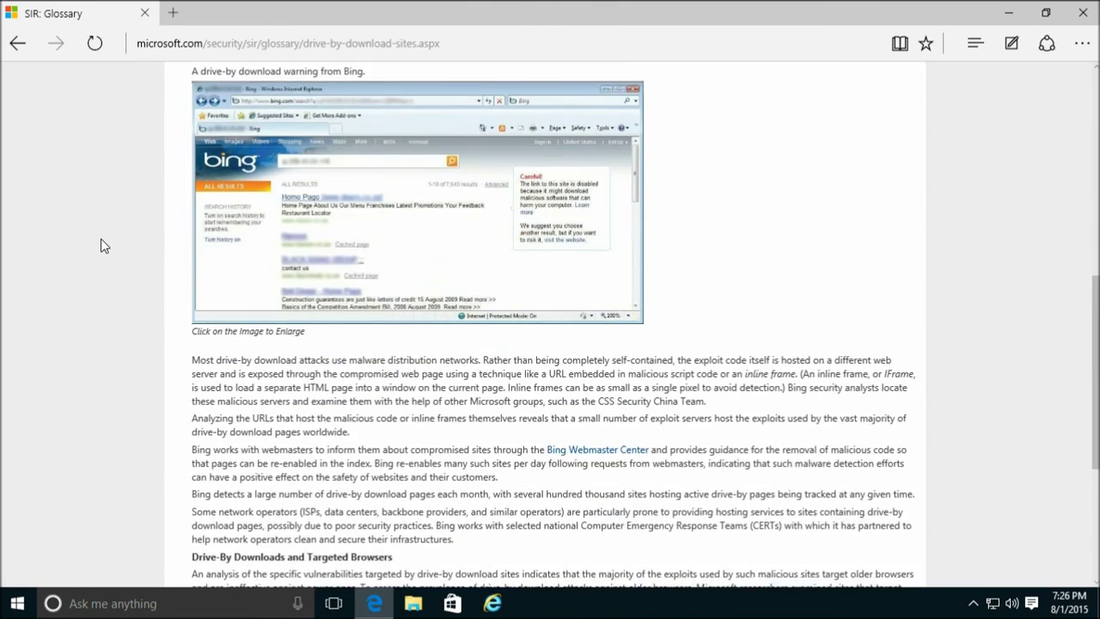
scroll(100, 240, "down", 1)
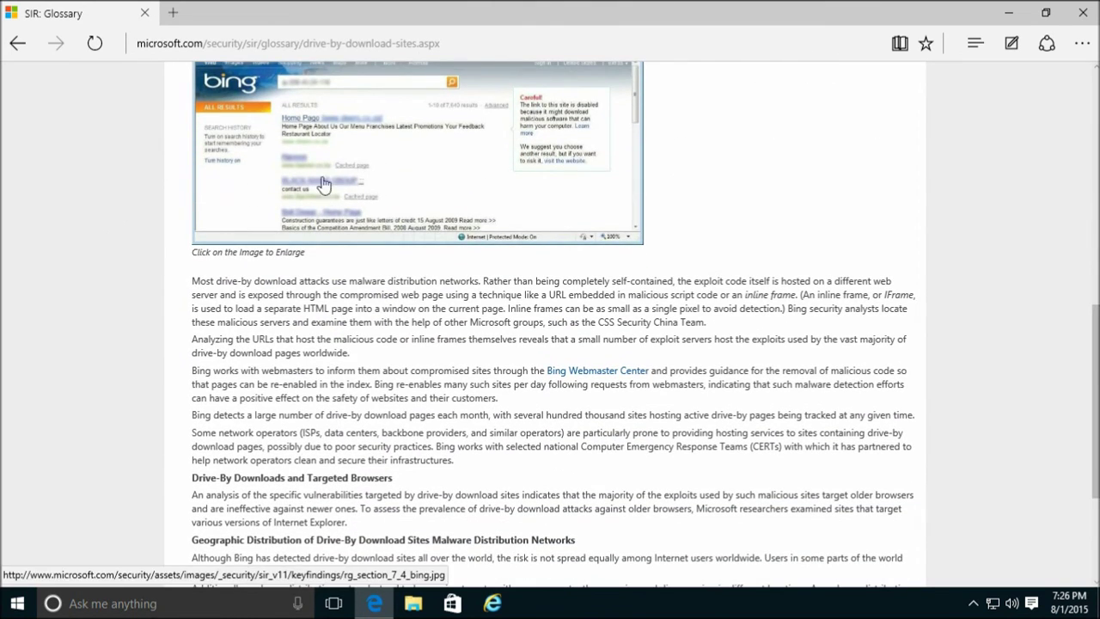
Step: Go back to the drive-by malware example results and scroll down through them
left_click(17, 42)
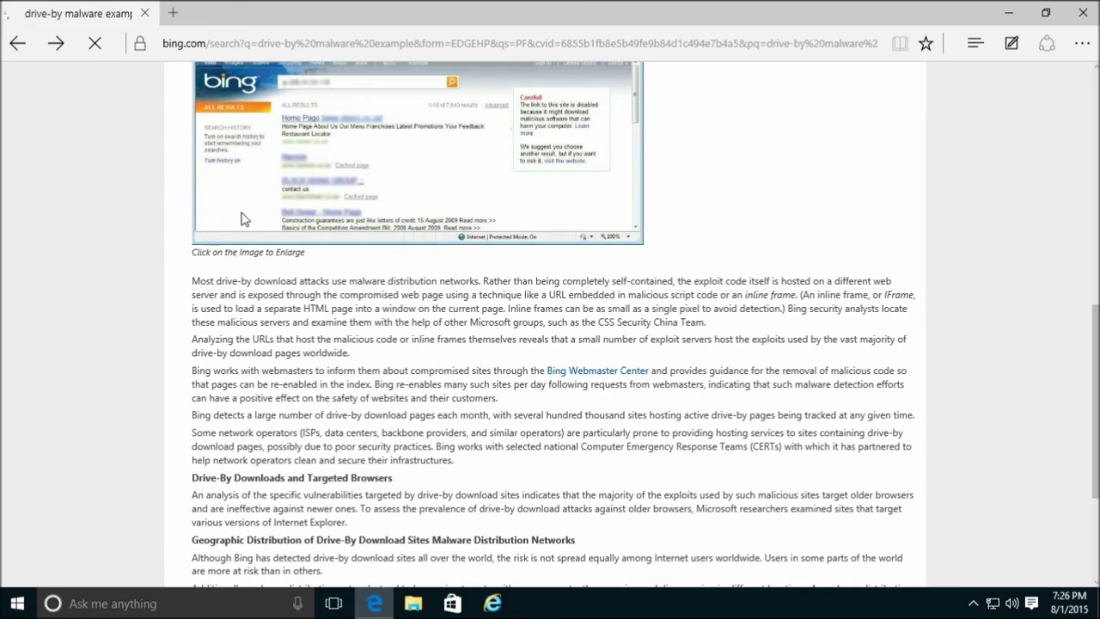
scroll(355, 427, "down", 1)
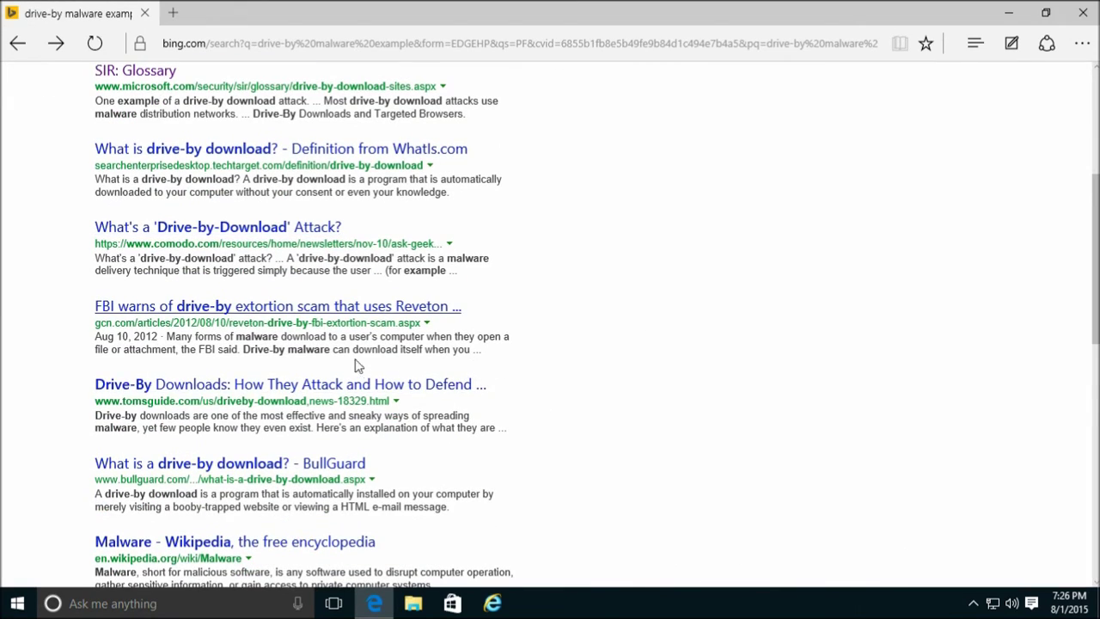
scroll(404, 367, "down", 1)
scroll(429, 375, "down", 1)
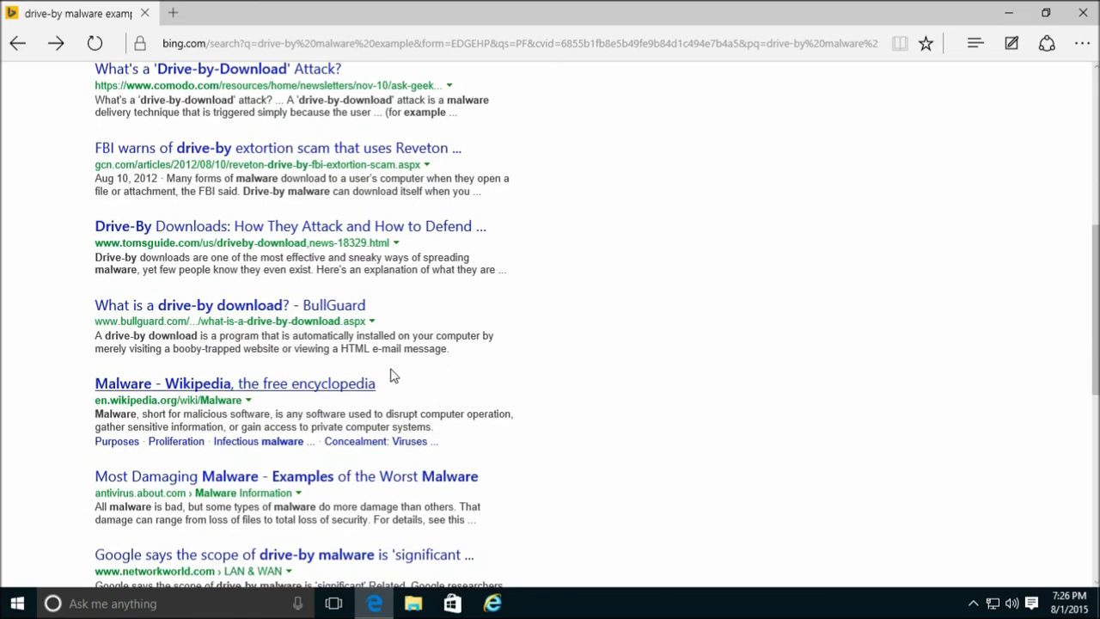
scroll(464, 387, "down", 2)
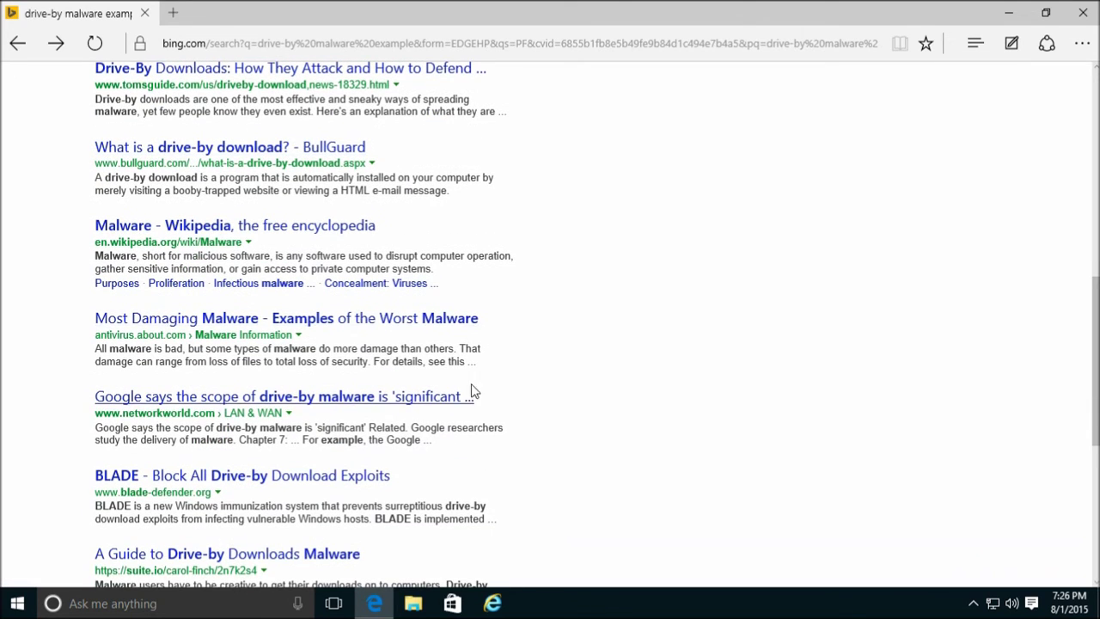
scroll(447, 378, "down", 1)
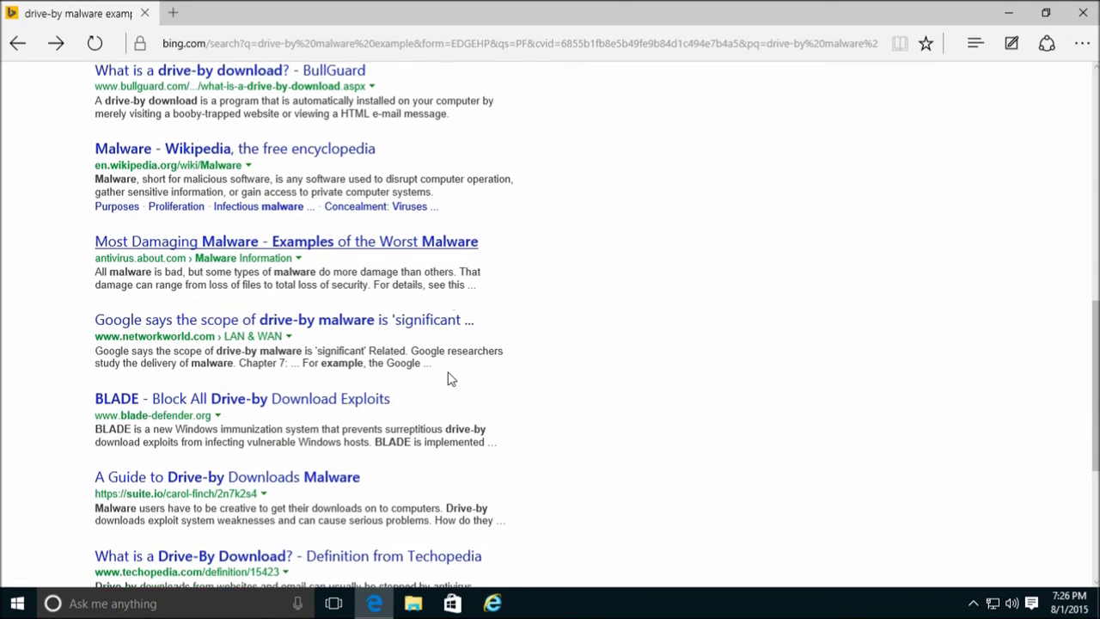
scroll(489, 420, "down", 2)
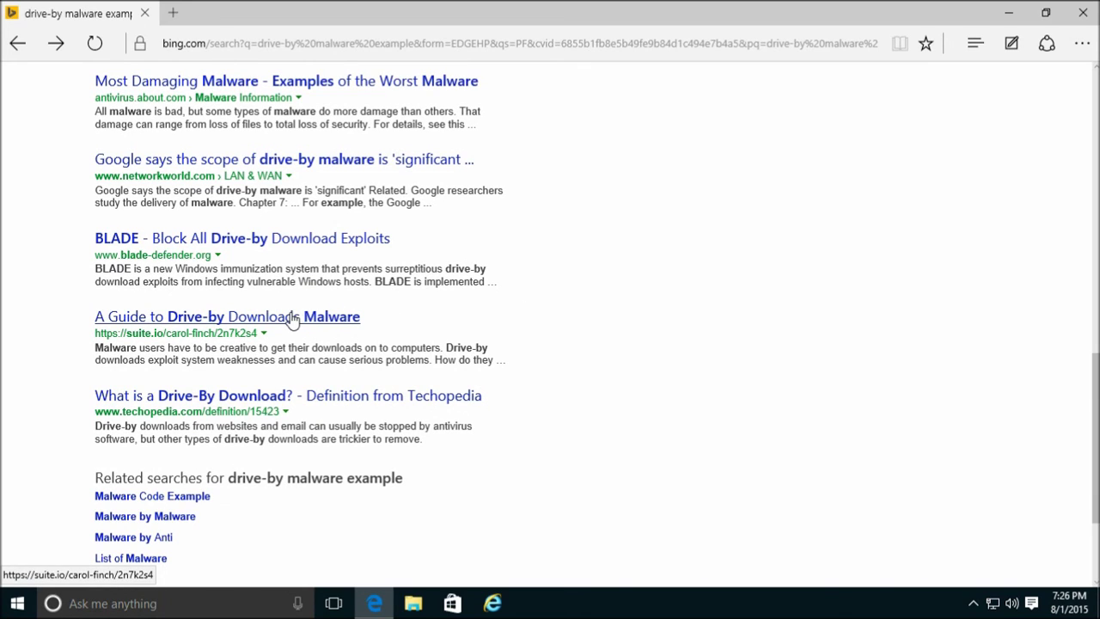
Step: Read Techopedia's Drive-By Download definition past its ad, then close Microsoft Edge
left_click(273, 397)
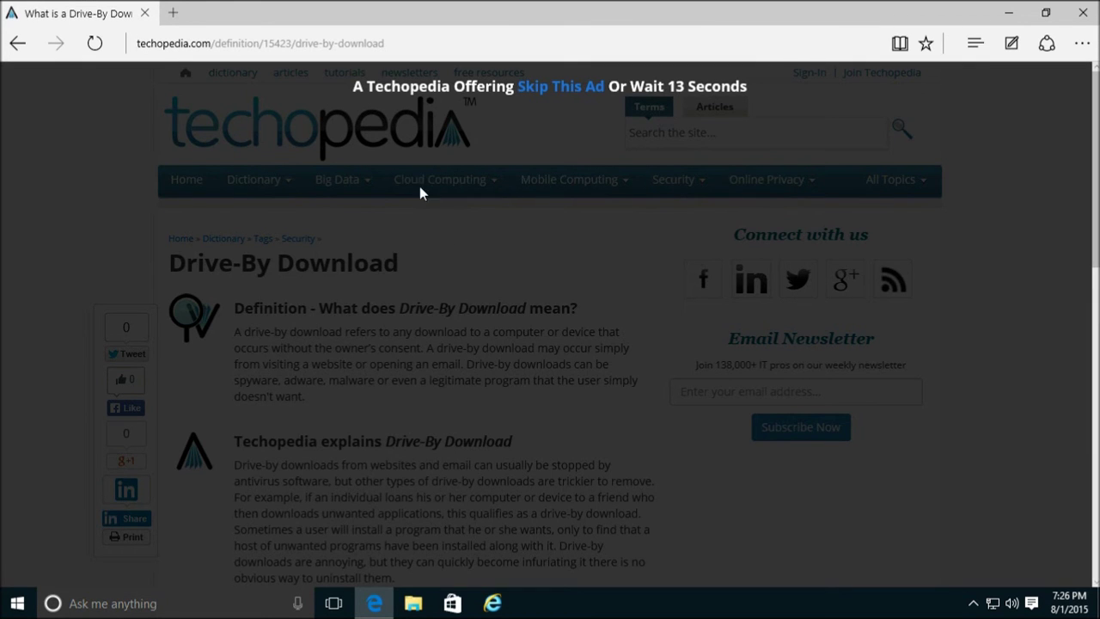
left_click(545, 88)
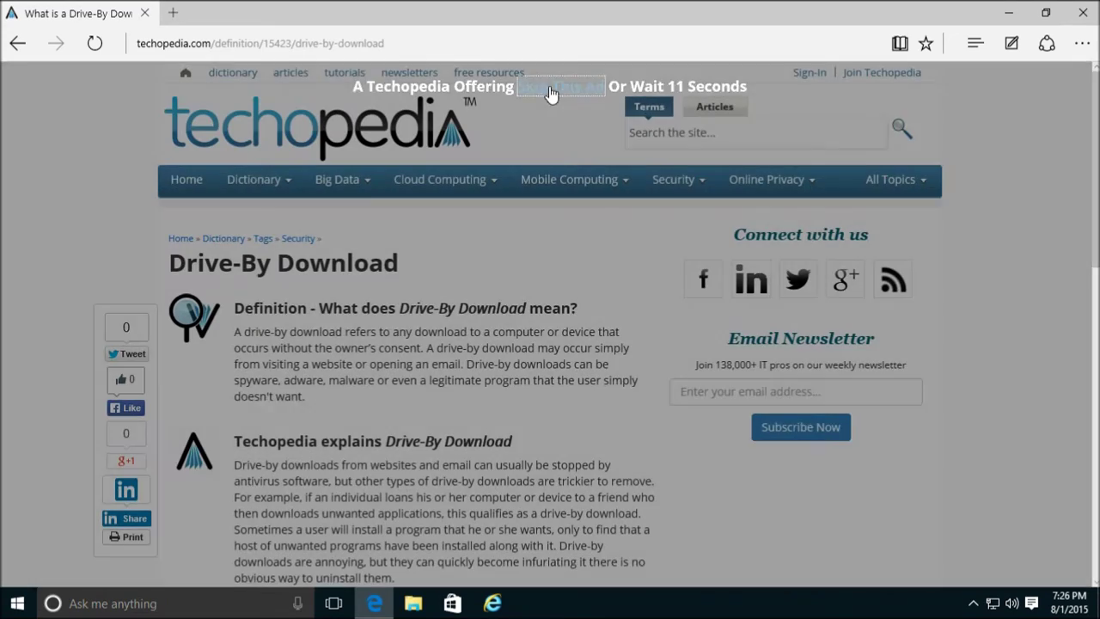
scroll(540, 360, "down", 4)
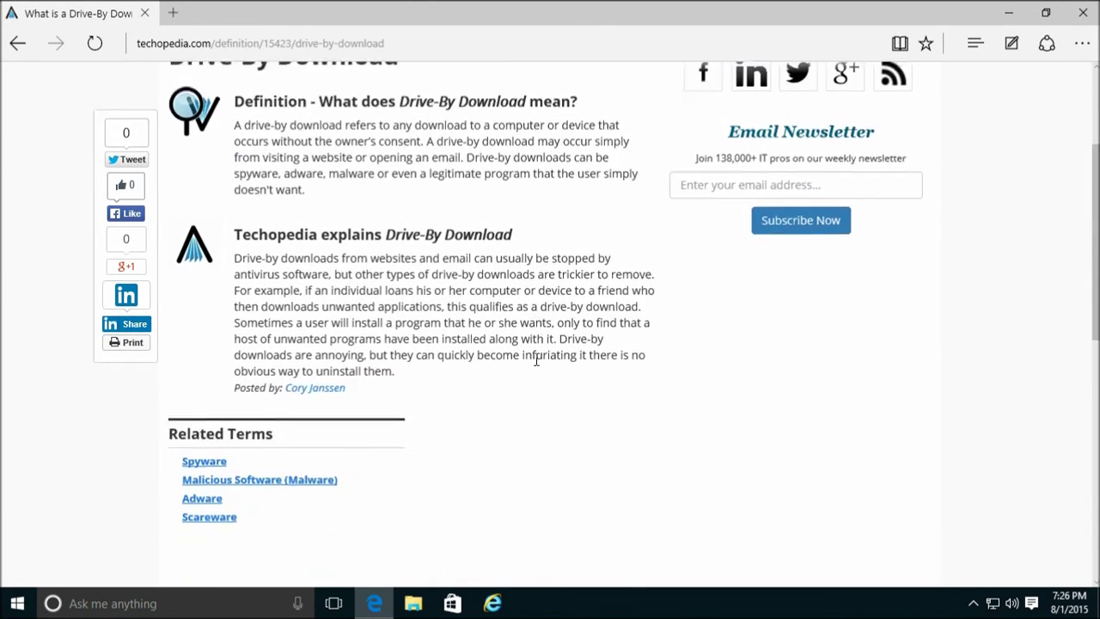
scroll(540, 381, "up", 5)
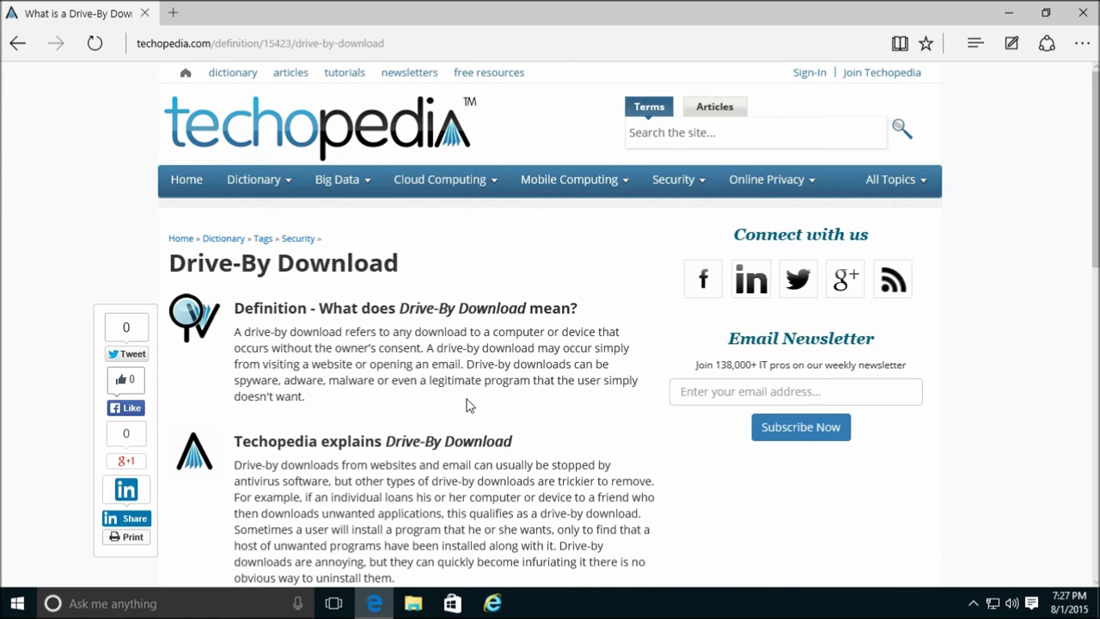
left_click(1084, 12)
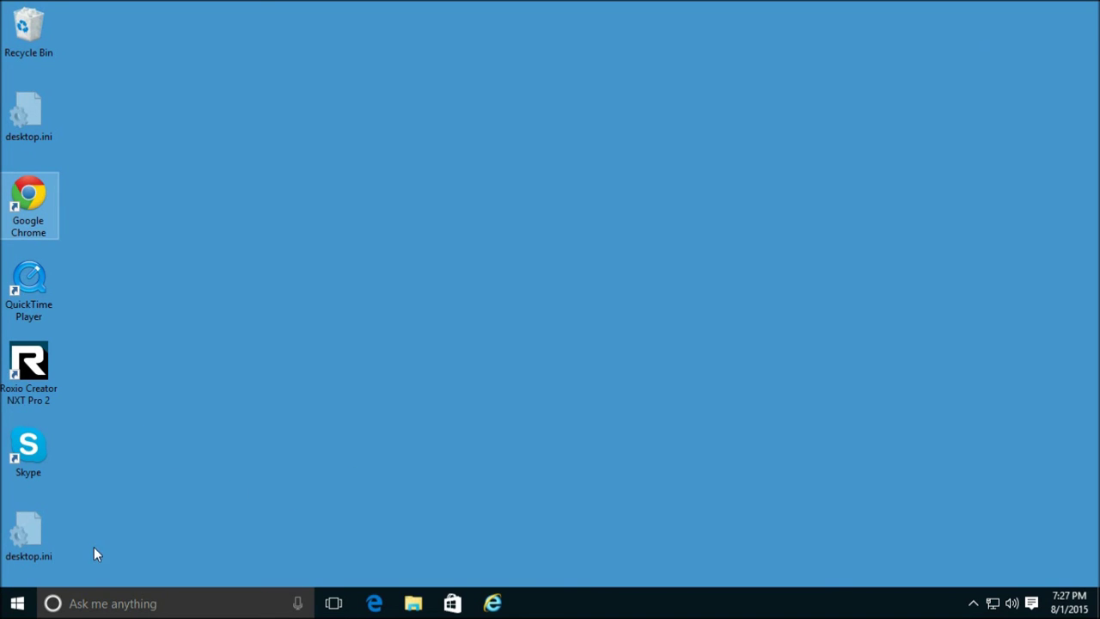
Step: Close Edge, launch Internet Explorer, and search MSN for GotoMyPC
left_click(374, 603)
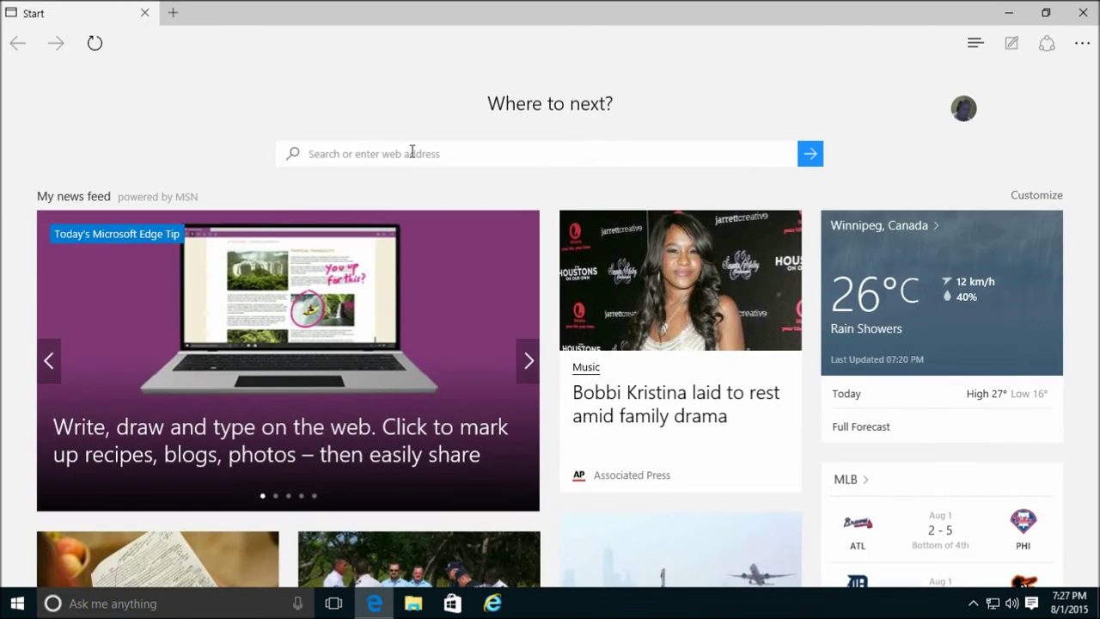
left_click(1082, 12)
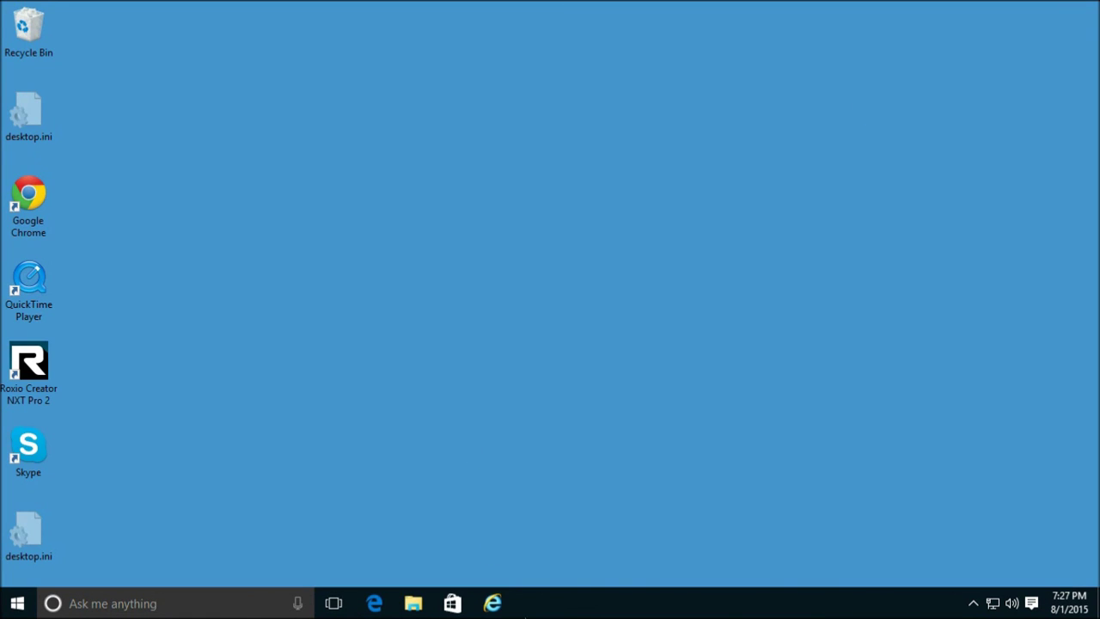
left_click(500, 608)
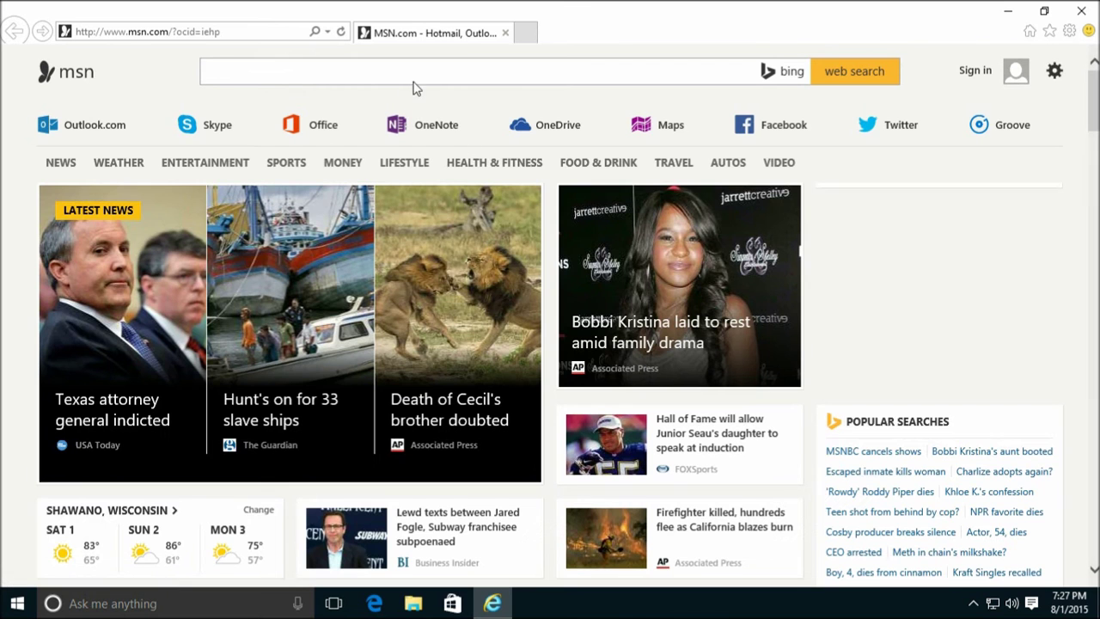
left_click(424, 74)
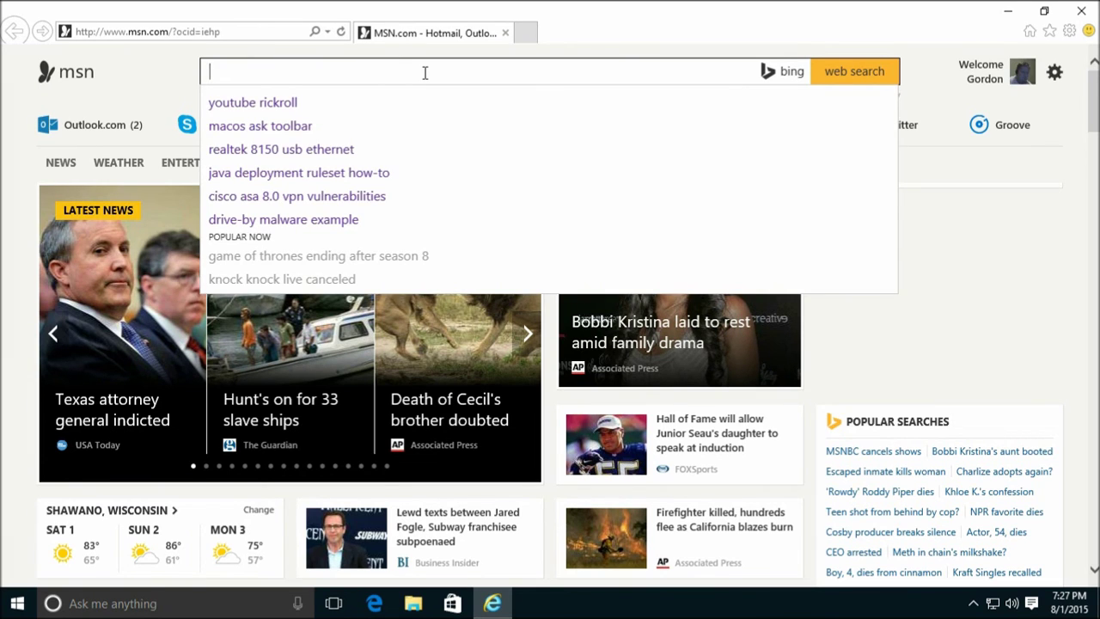
type("GotoM")
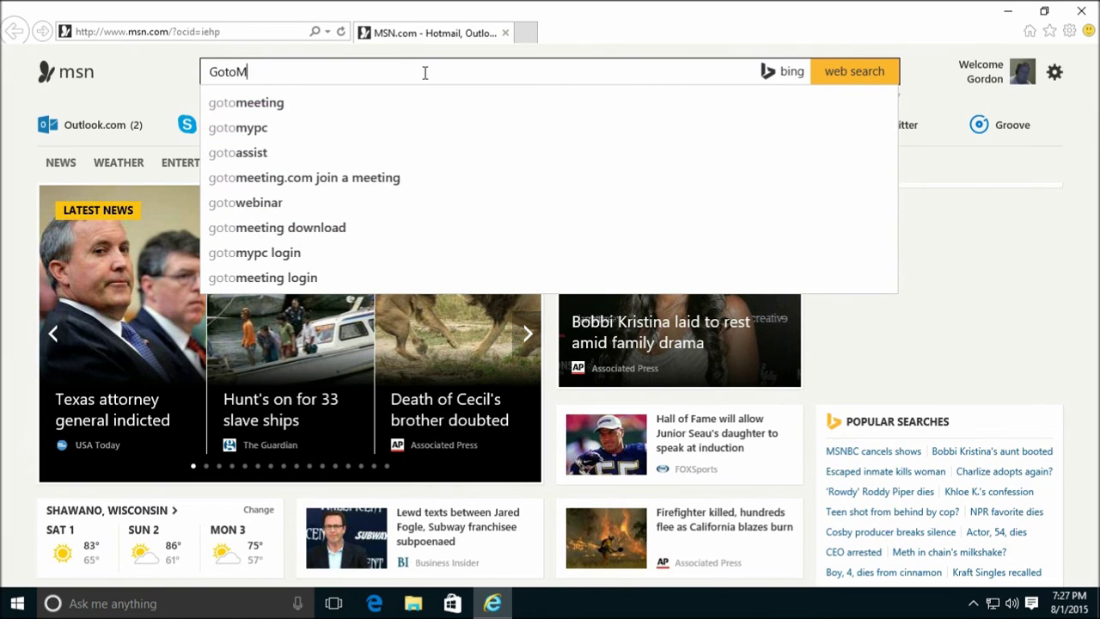
type("yPC")
key("Return")
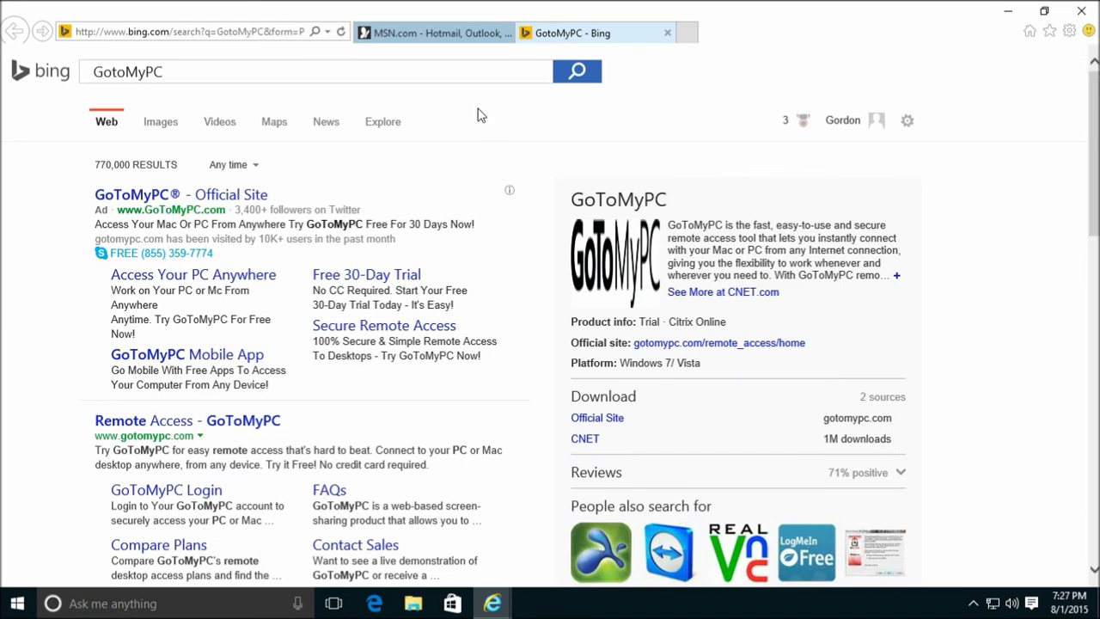
Step: View GoToMyPC's remote access page and free-trial sign-up, then close that tab
scroll(245, 361, "down", 2)
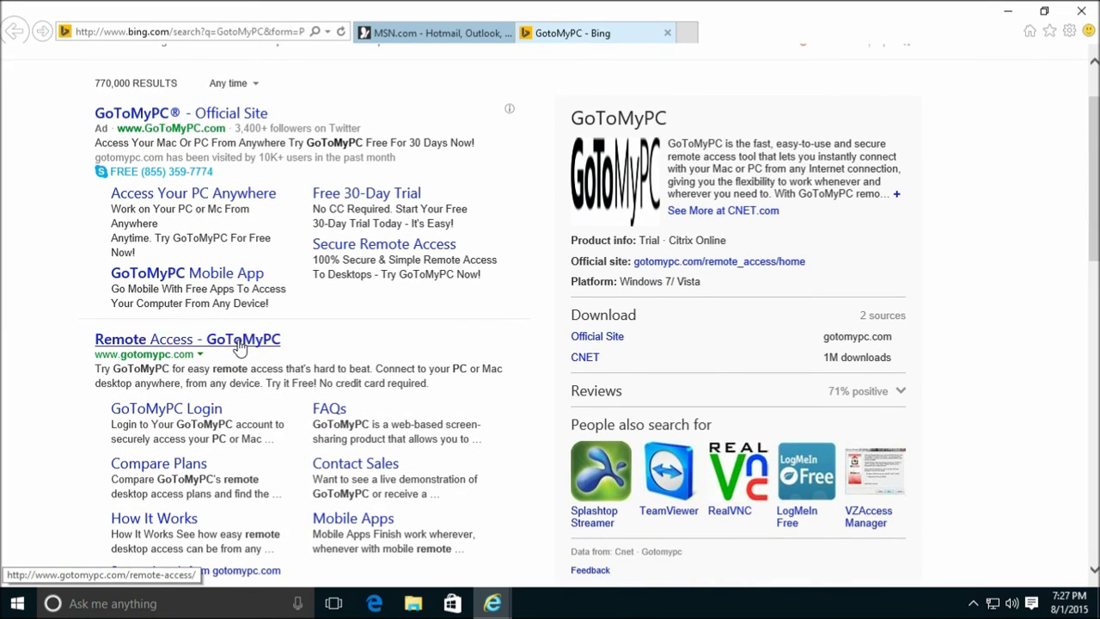
left_click(239, 342)
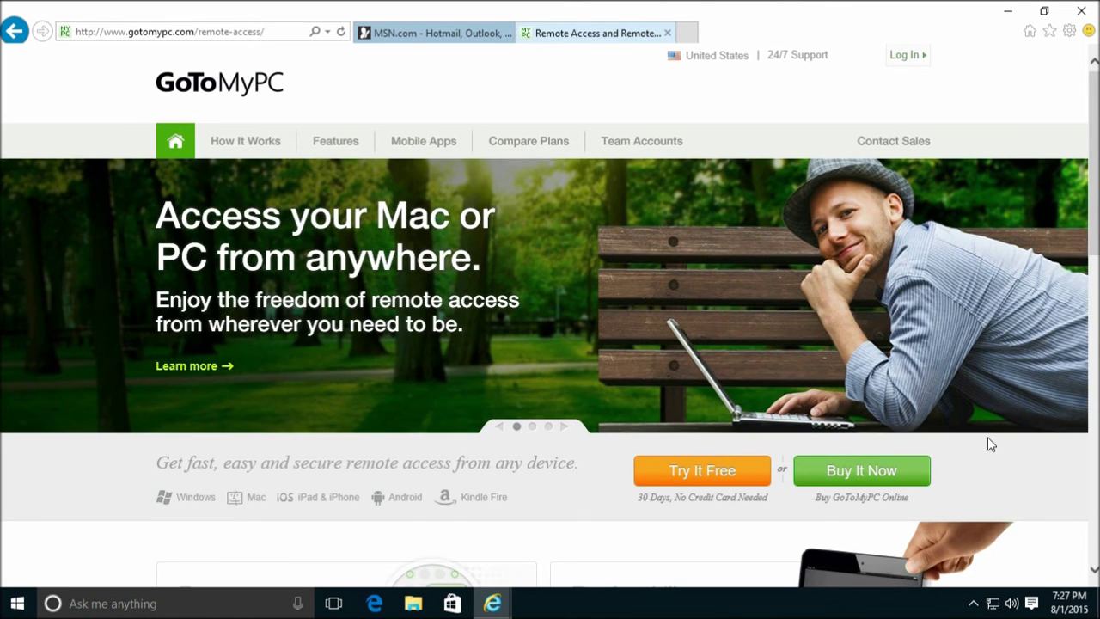
scroll(987, 437, "down", 5)
scroll(963, 353, "up", 5)
left_click(704, 468)
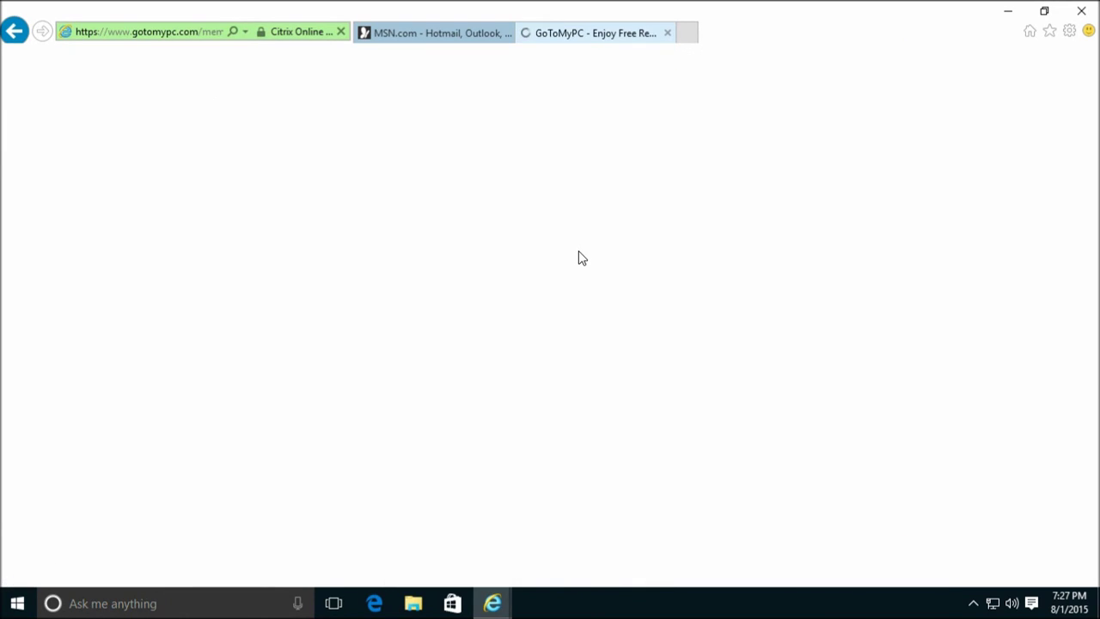
scroll(846, 367, "down", 2)
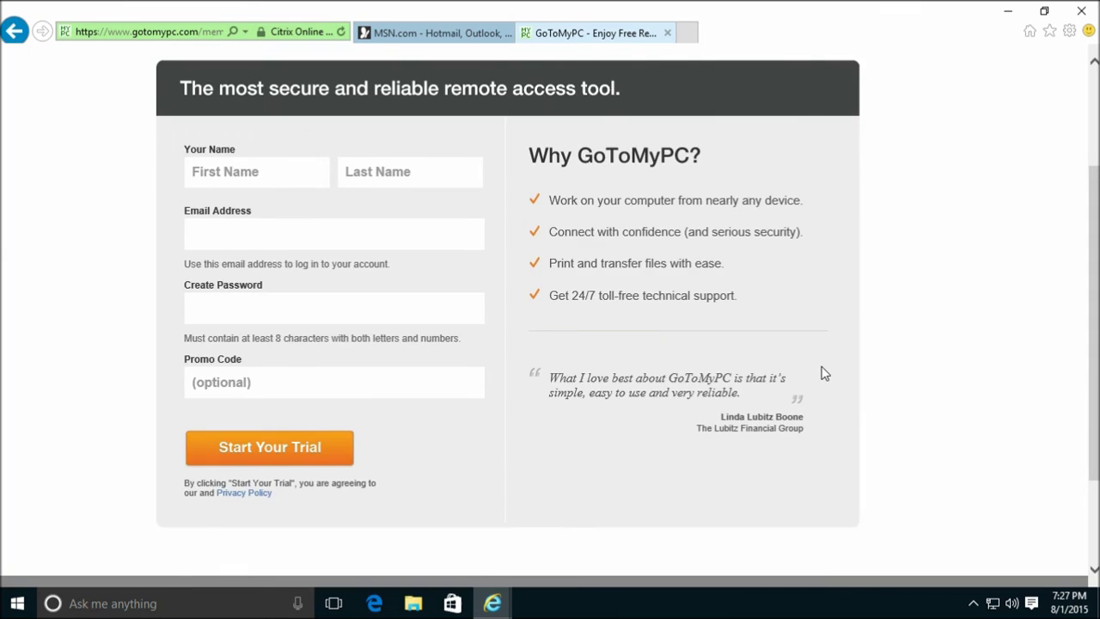
scroll(823, 372, "up", 2)
left_click(666, 32)
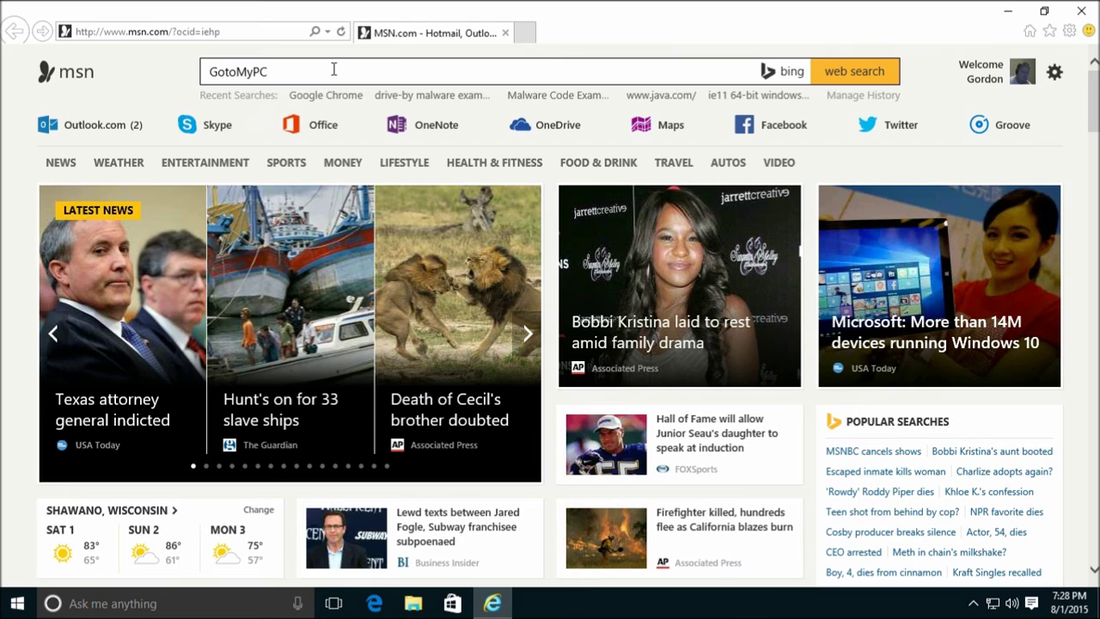
Step: Select the GotoMyPC search text, then close Internet Explorer
left_click_drag(334, 69, 200, 70)
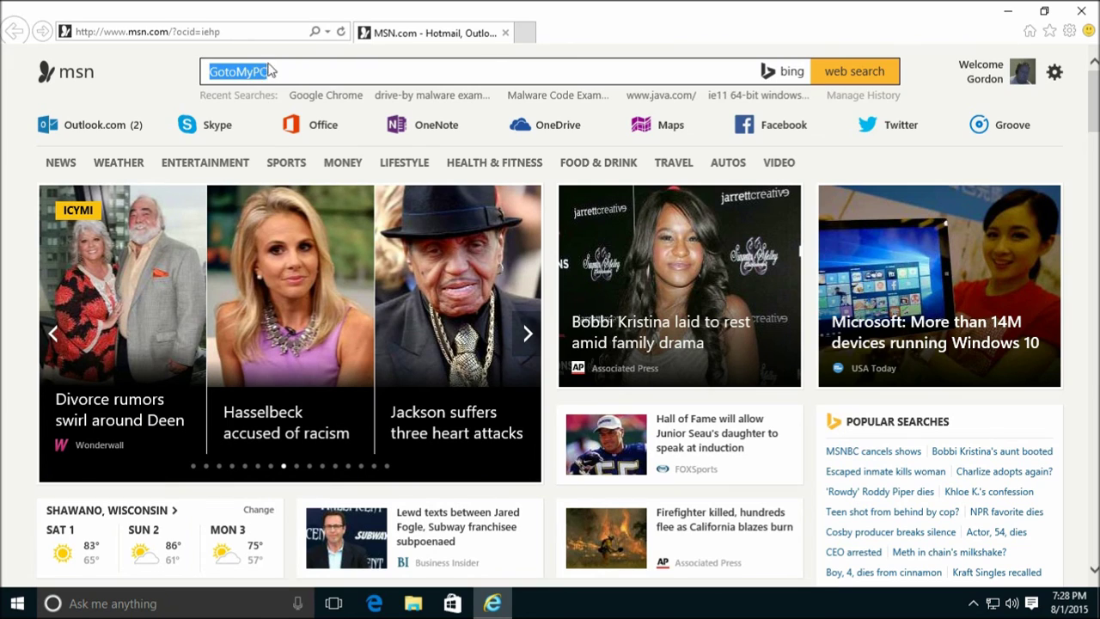
left_click(1084, 13)
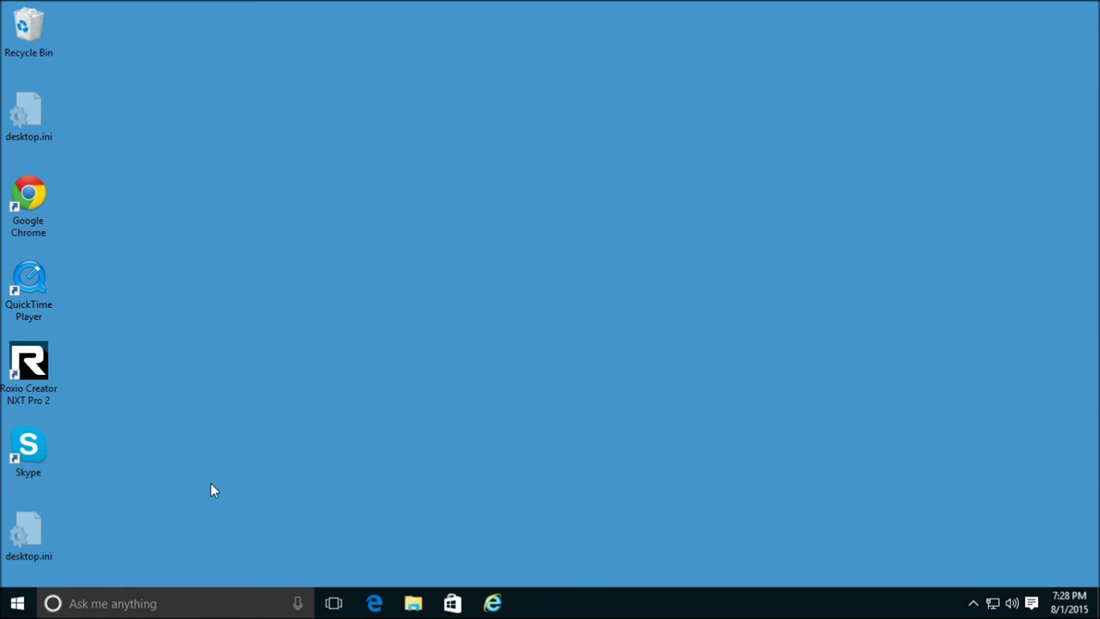
Step: Sign out of the current account and sign in to the other family account with its password
left_click(17, 602)
left_click(120, 143)
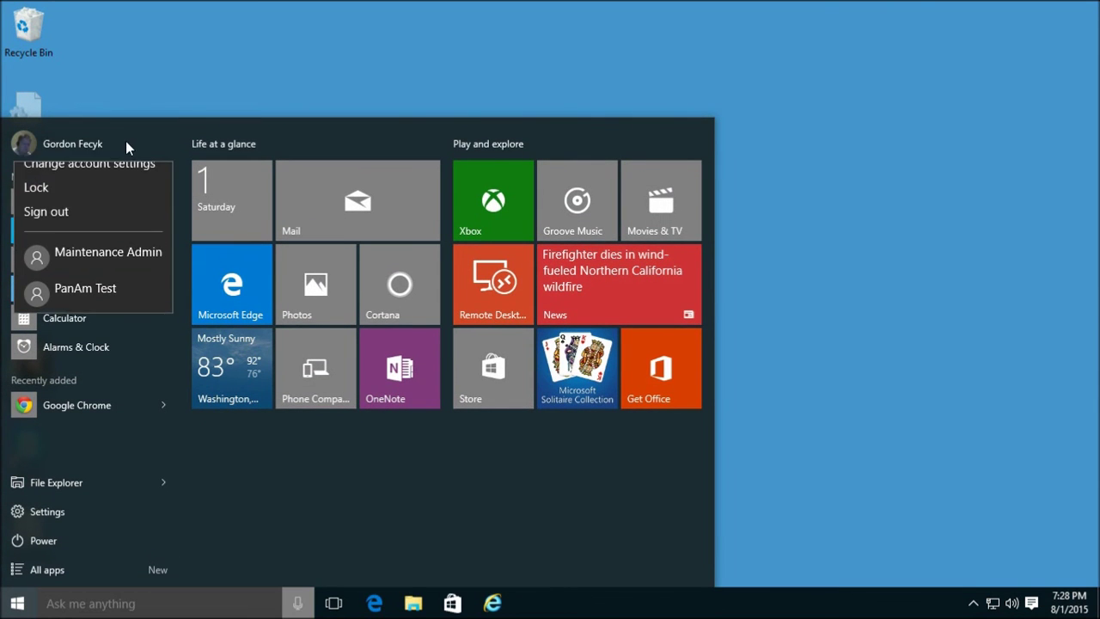
left_click(98, 221)
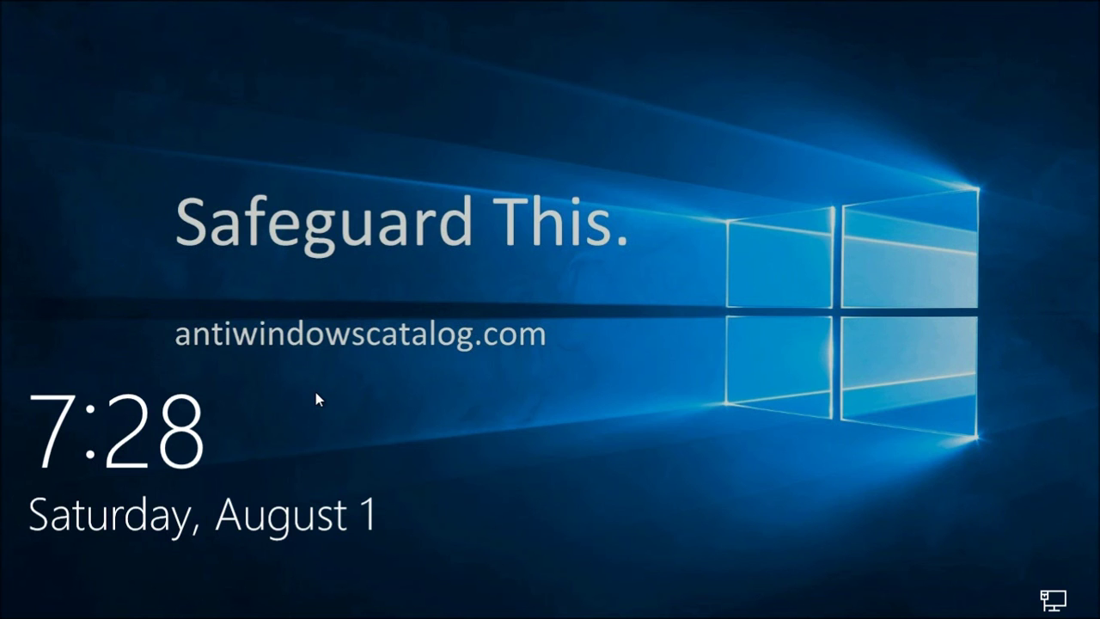
left_click(319, 402)
left_click(137, 572)
type("•••••••")
key("Return")
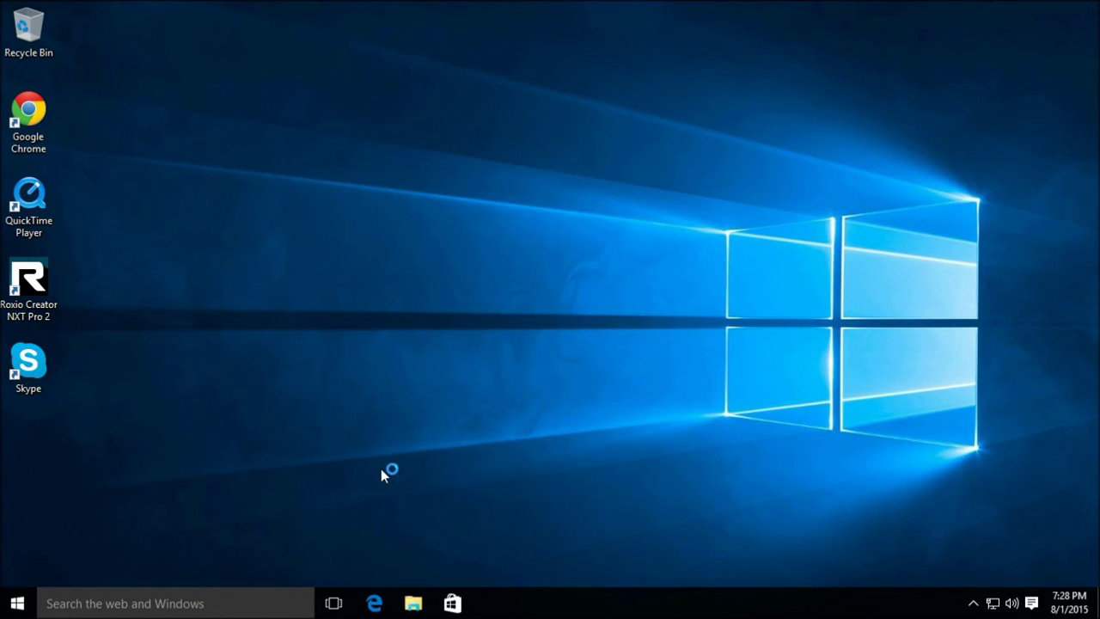
left_click(30, 120)
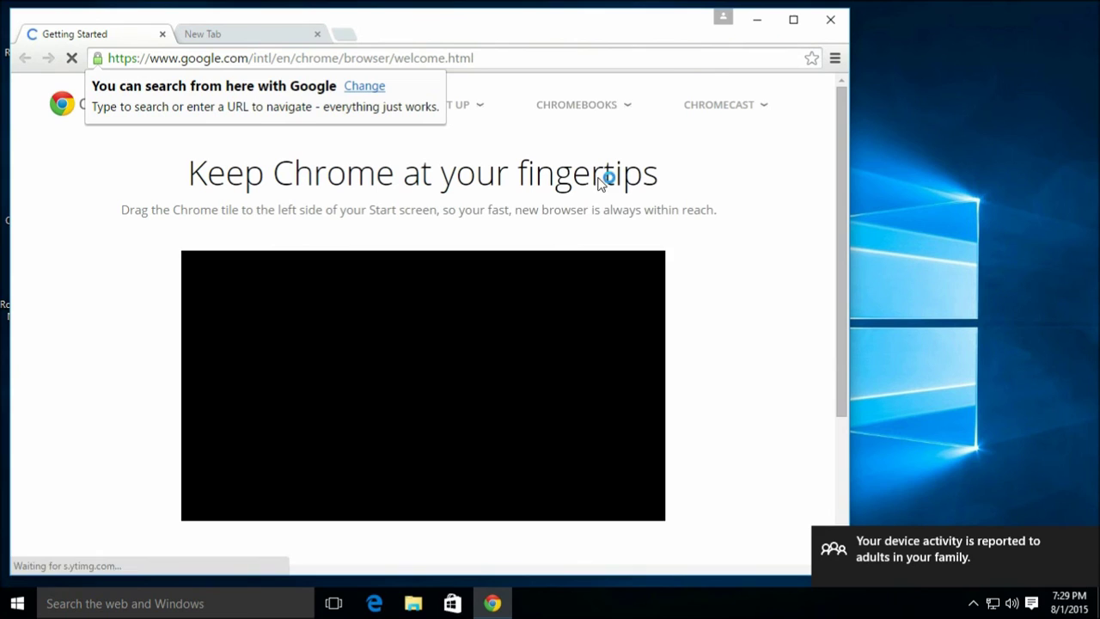
left_click(534, 62)
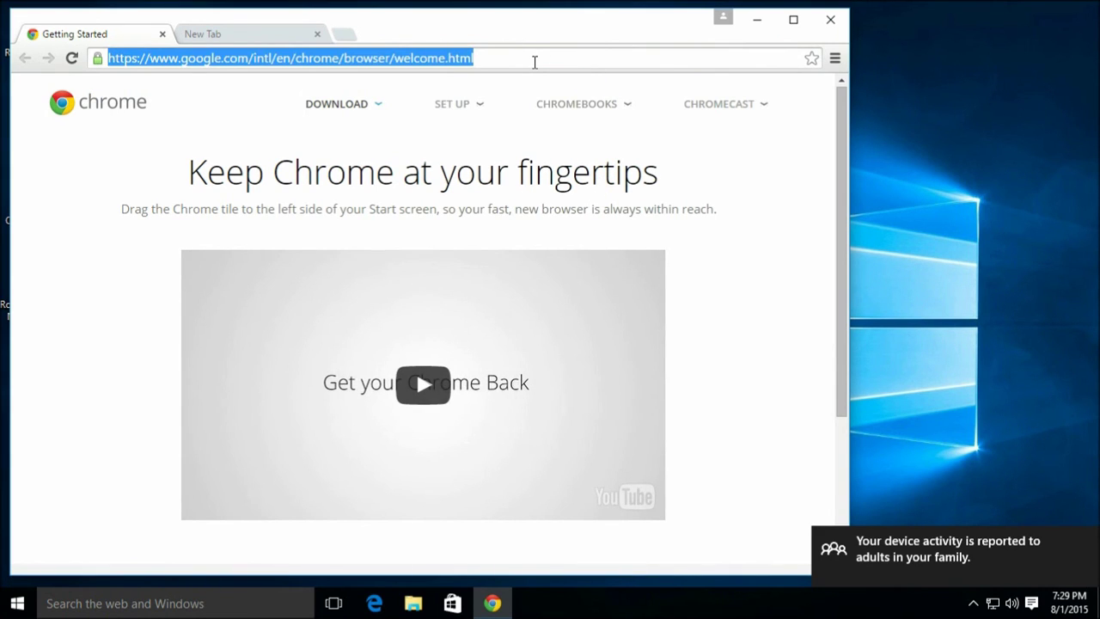
type("http://www.antow")
key("BackSpace")
key("BackSpace")
type("iwindowscatalog.com")
key("Return")
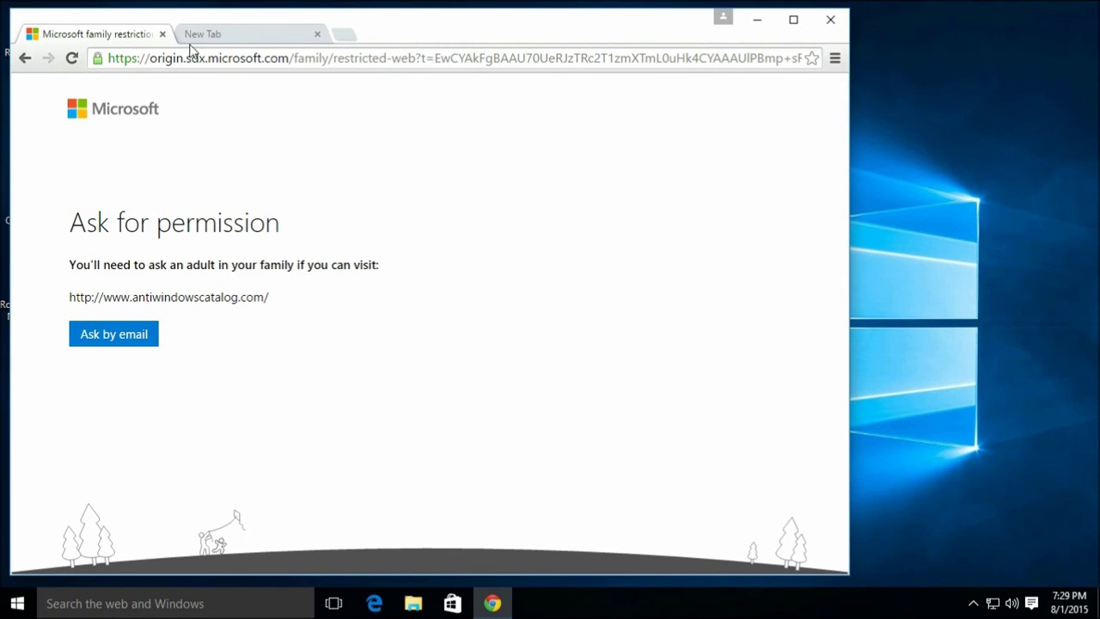
left_click(161, 34)
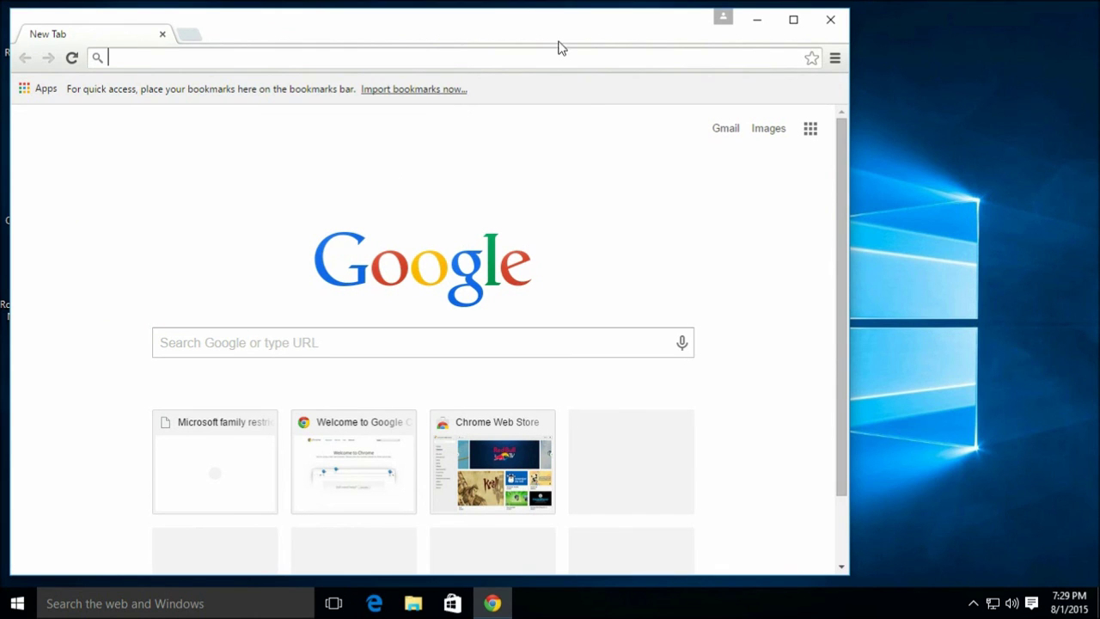
left_click(830, 19)
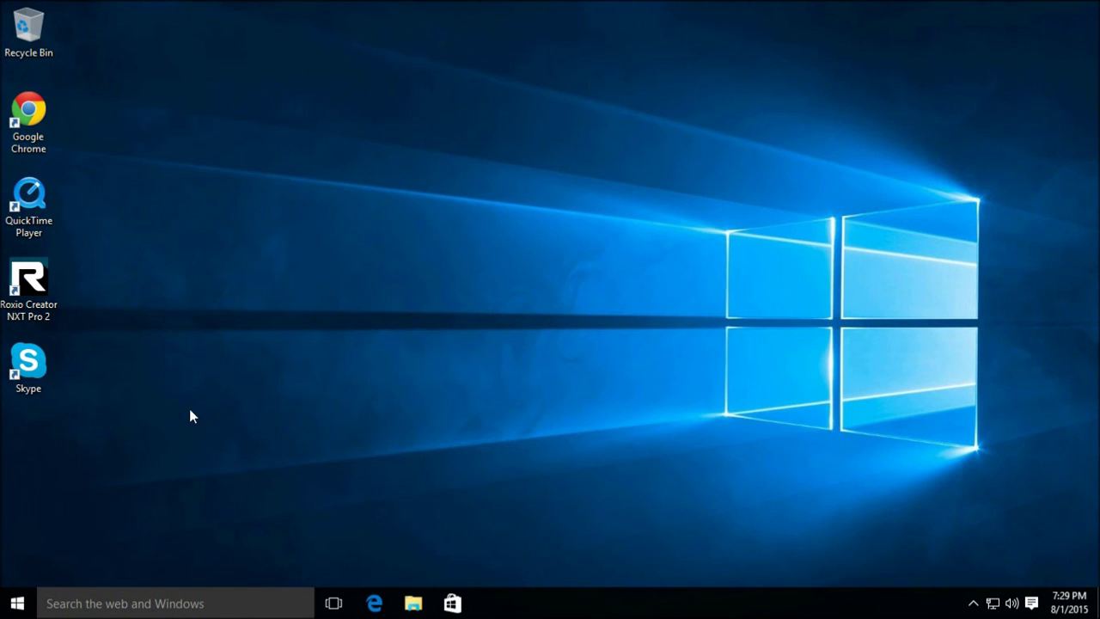
left_click(19, 602)
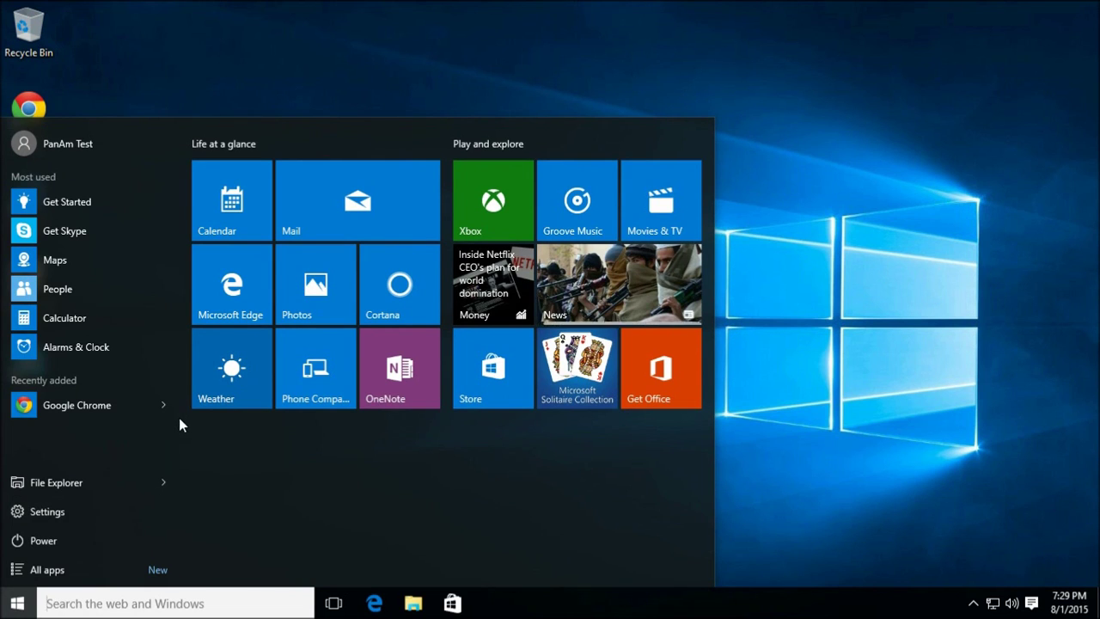
left_click(346, 208)
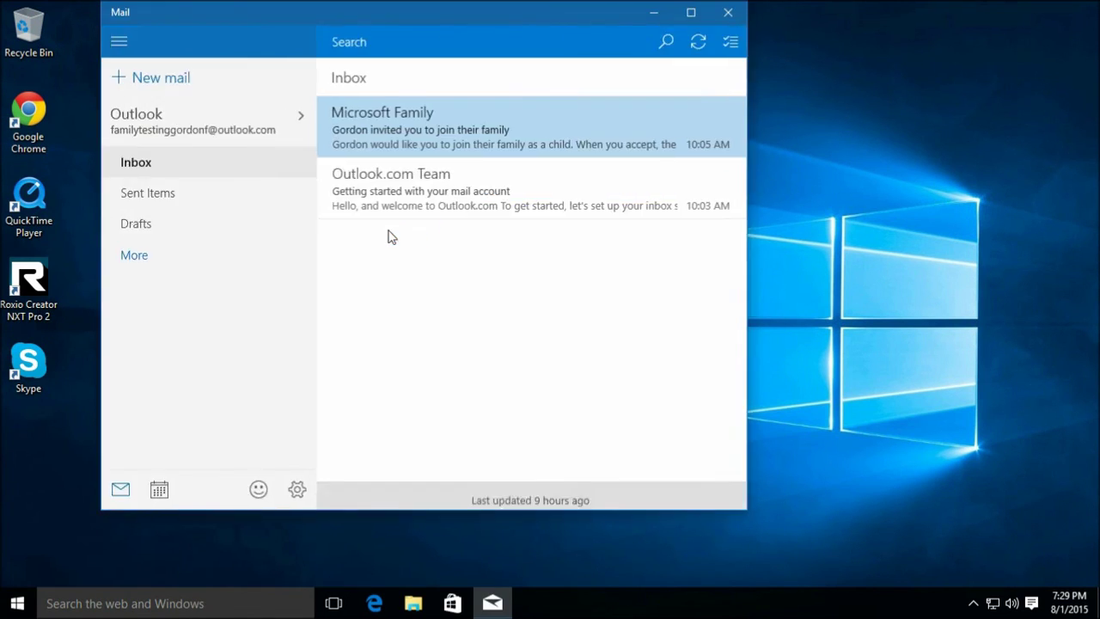
left_click(700, 40)
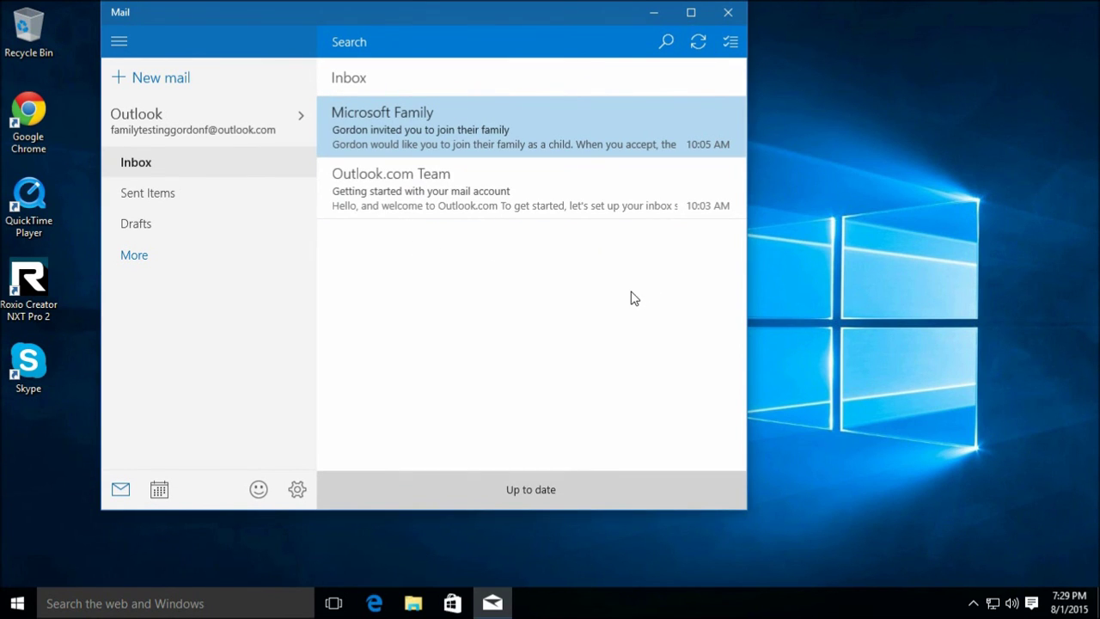
left_click(727, 12)
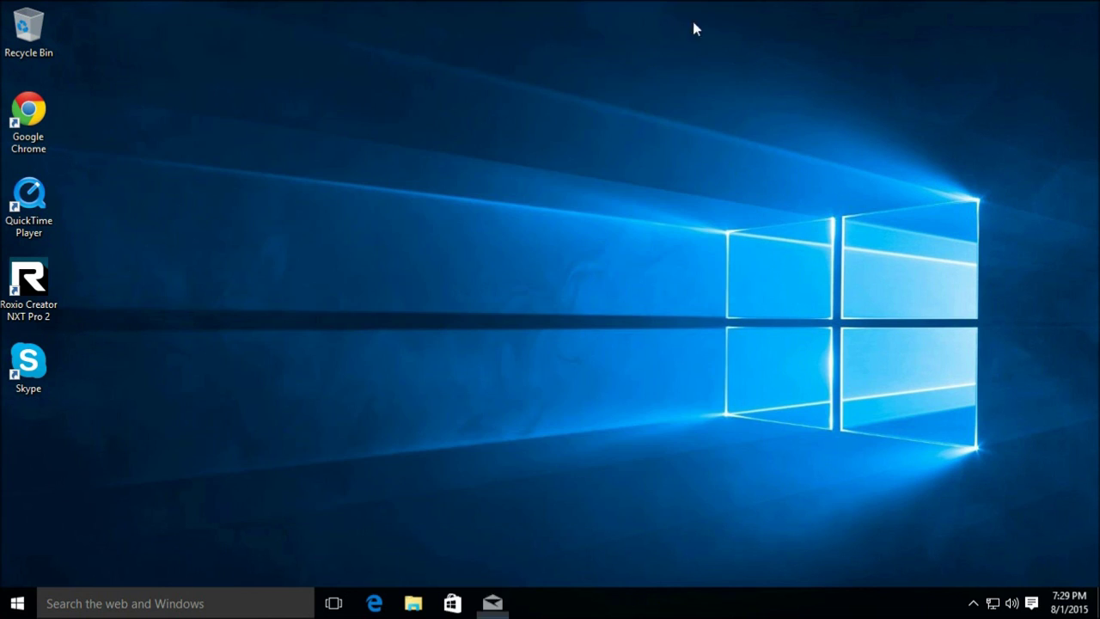
Step: Open Microsoft Store maximized and install Hill Climb Racing for free
left_click(453, 604)
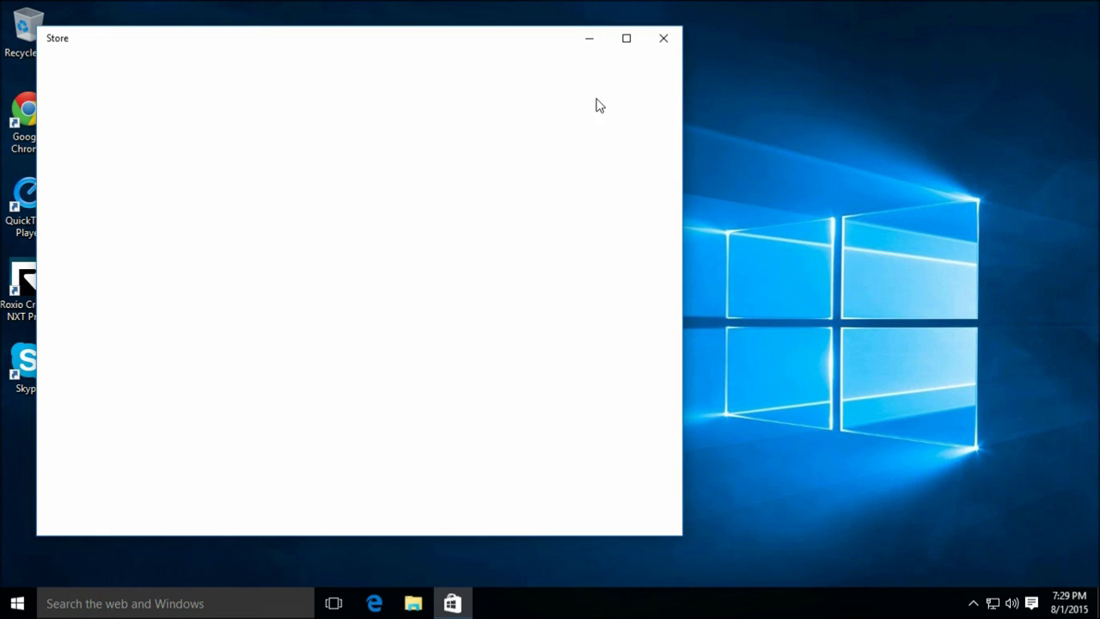
left_click(626, 38)
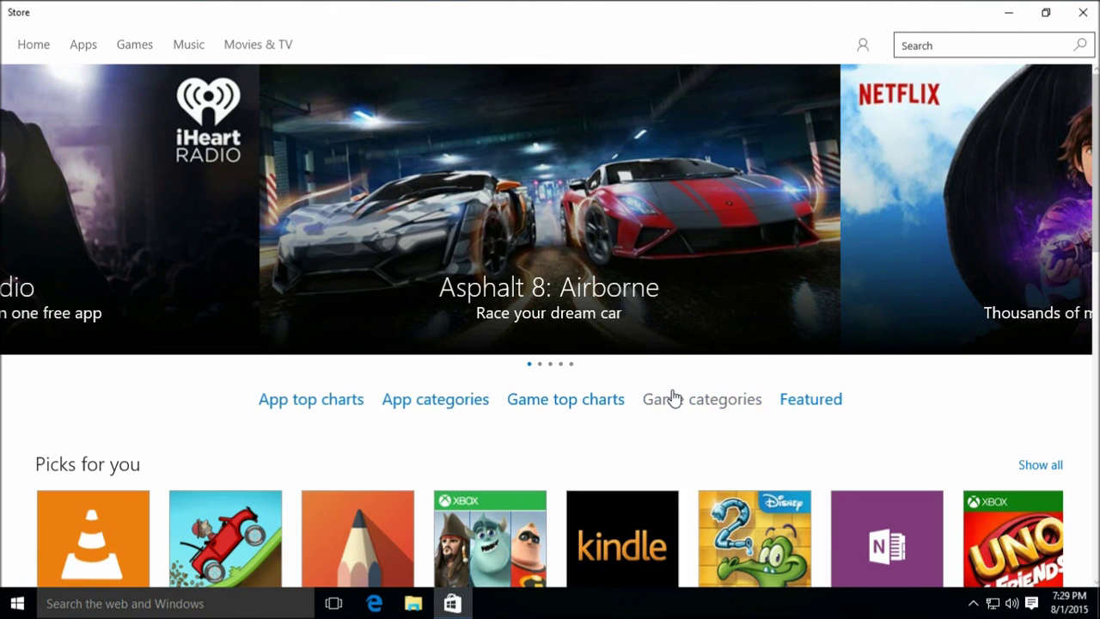
scroll(670, 398, "down", 3)
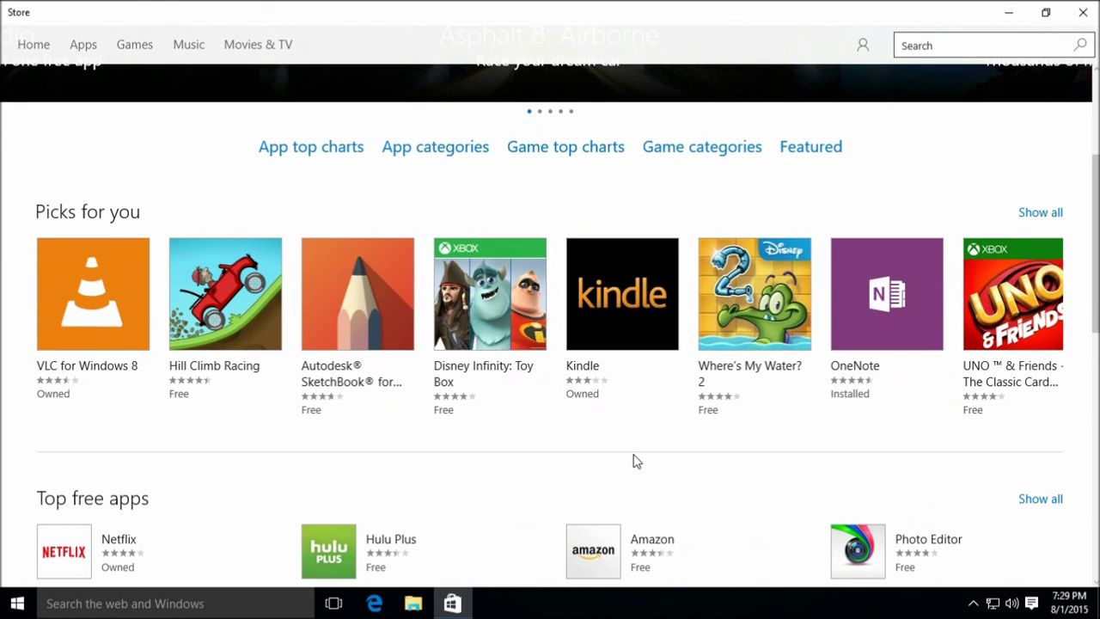
scroll(658, 464, "up", 1)
scroll(662, 465, "up", 1)
scroll(658, 465, "down", 1)
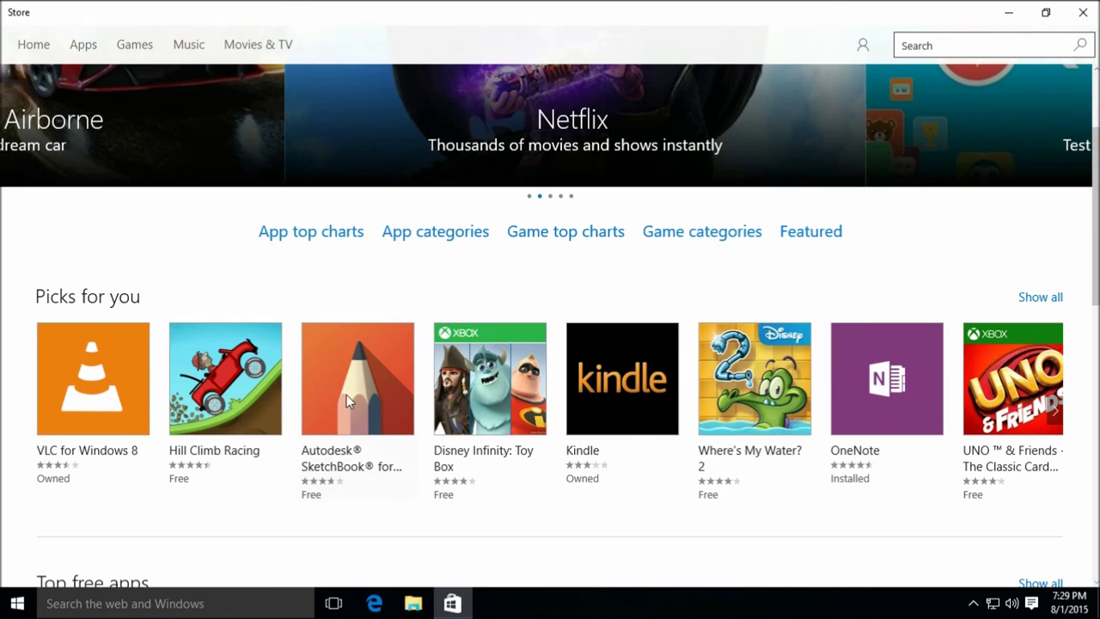
left_click(215, 384)
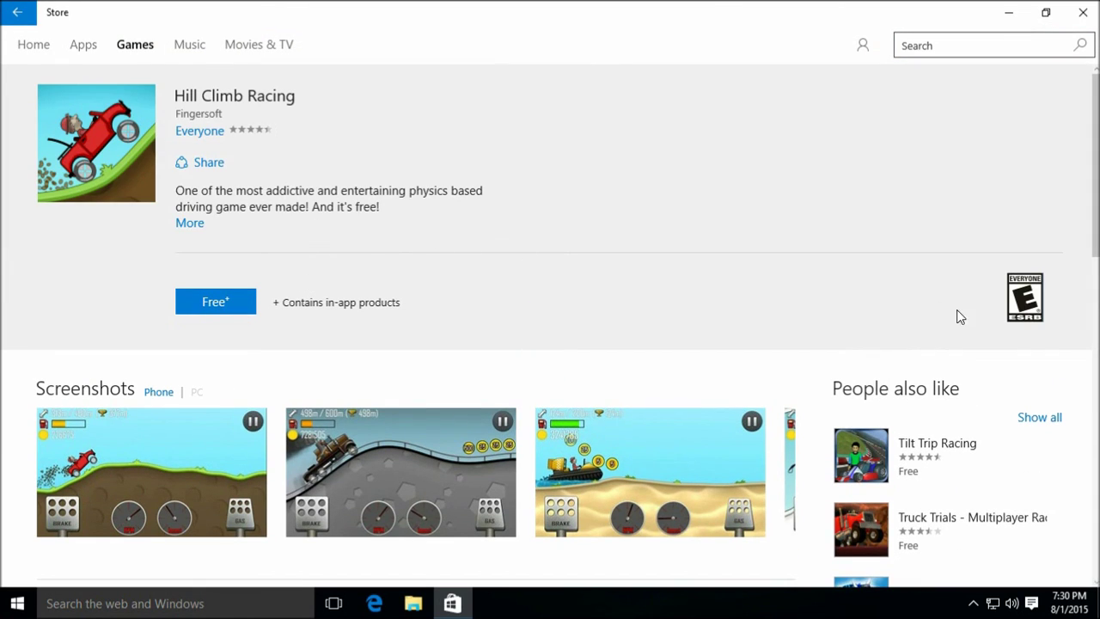
left_click(203, 299)
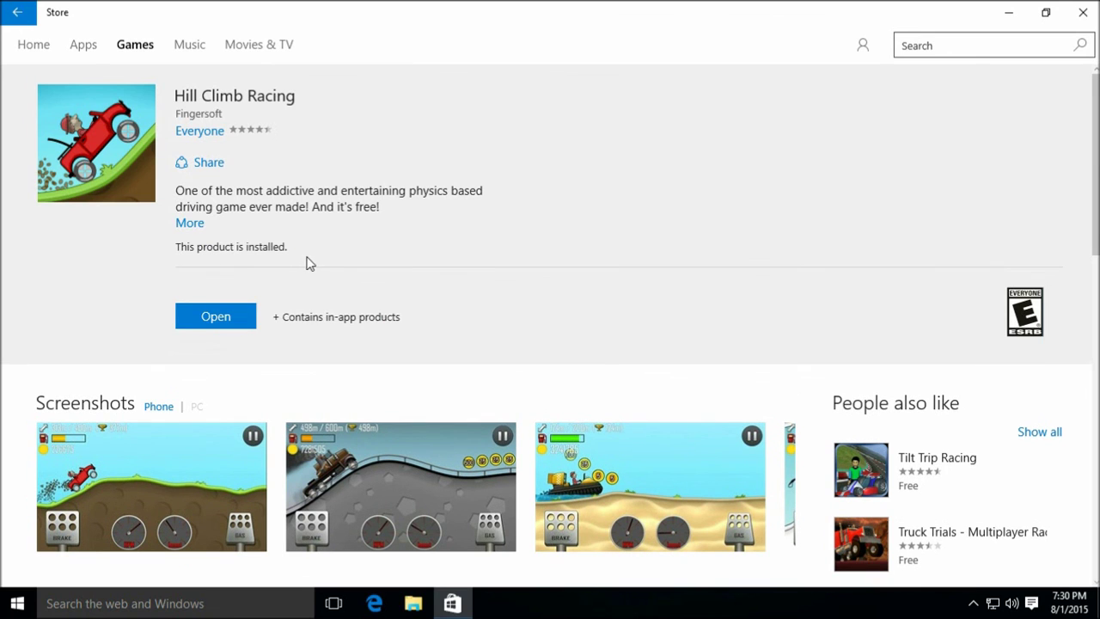
Step: Launch Hill Climb Racing full screen and start Countryside Level 1 with the Jeep
left_click(241, 316)
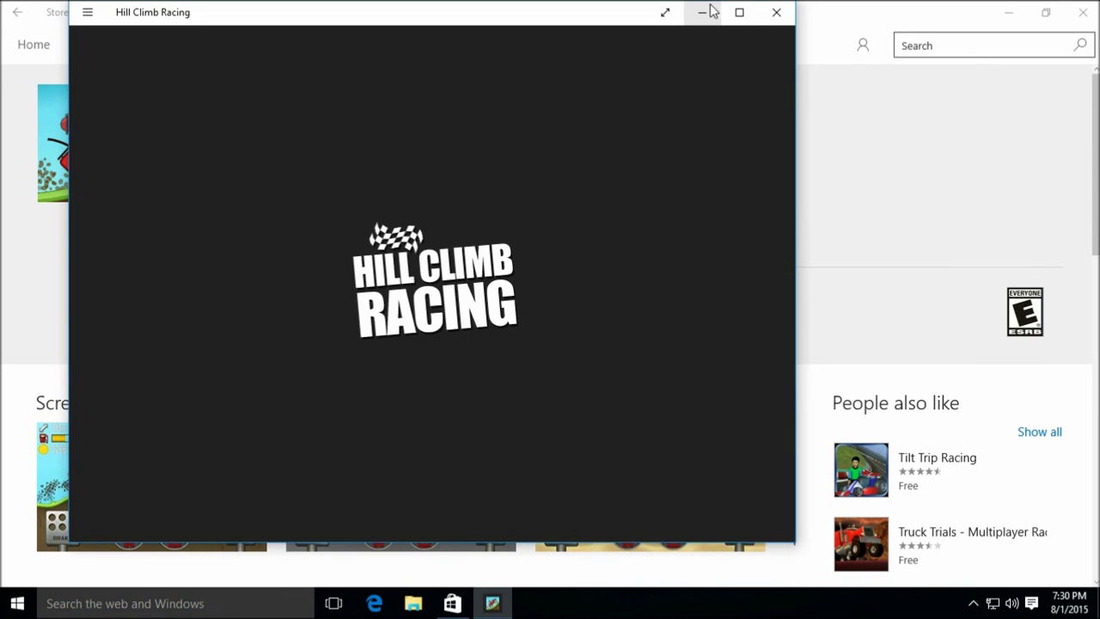
left_click(739, 13)
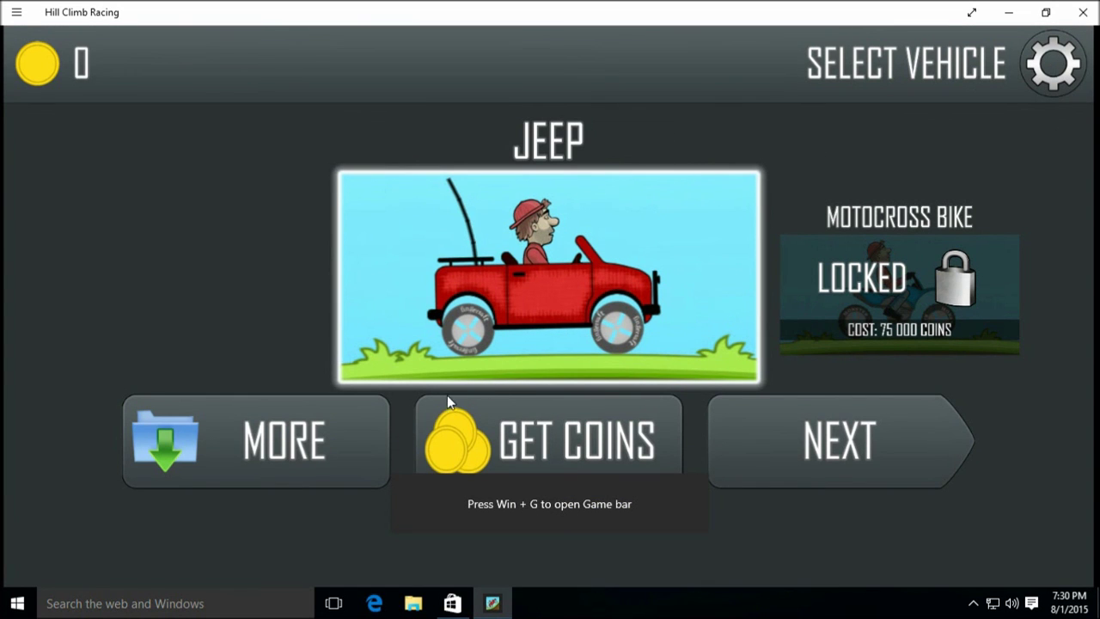
left_click(839, 440)
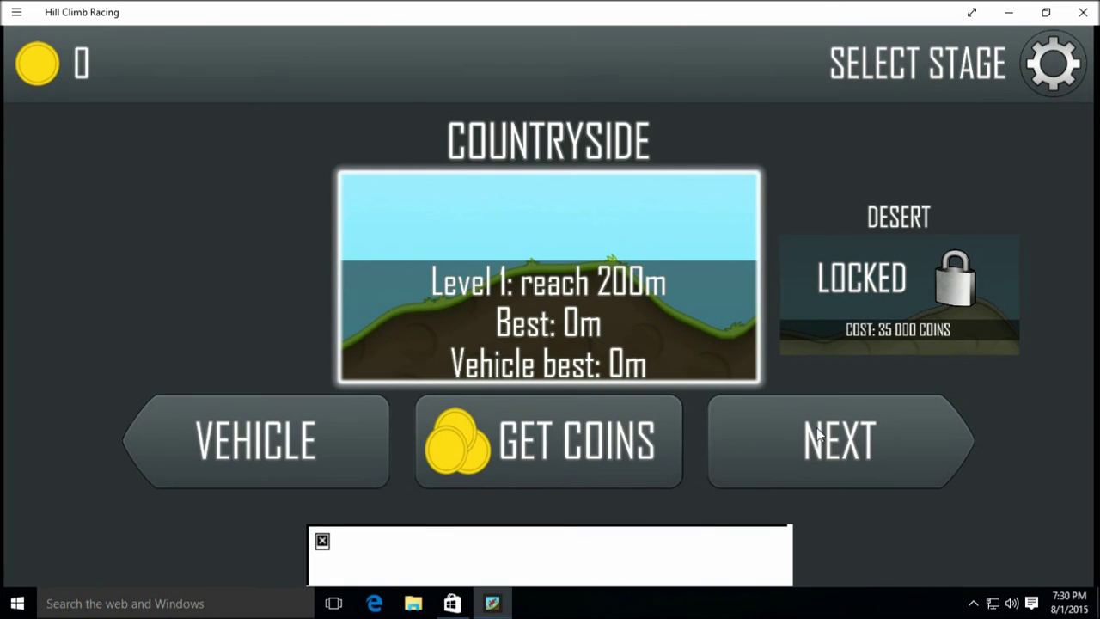
left_click(813, 438)
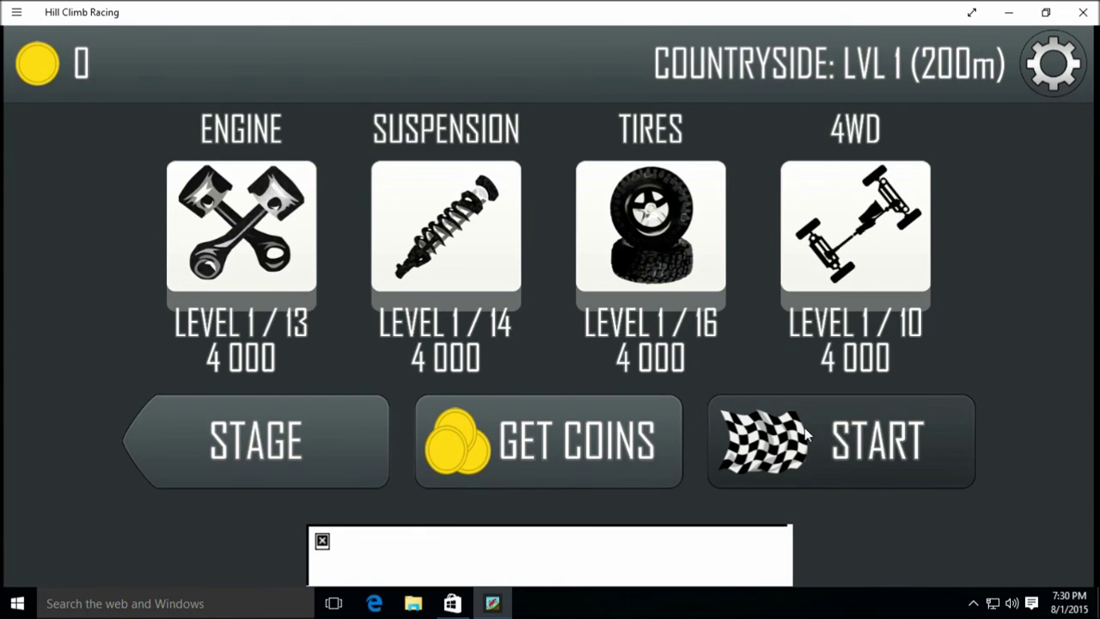
left_click(806, 438)
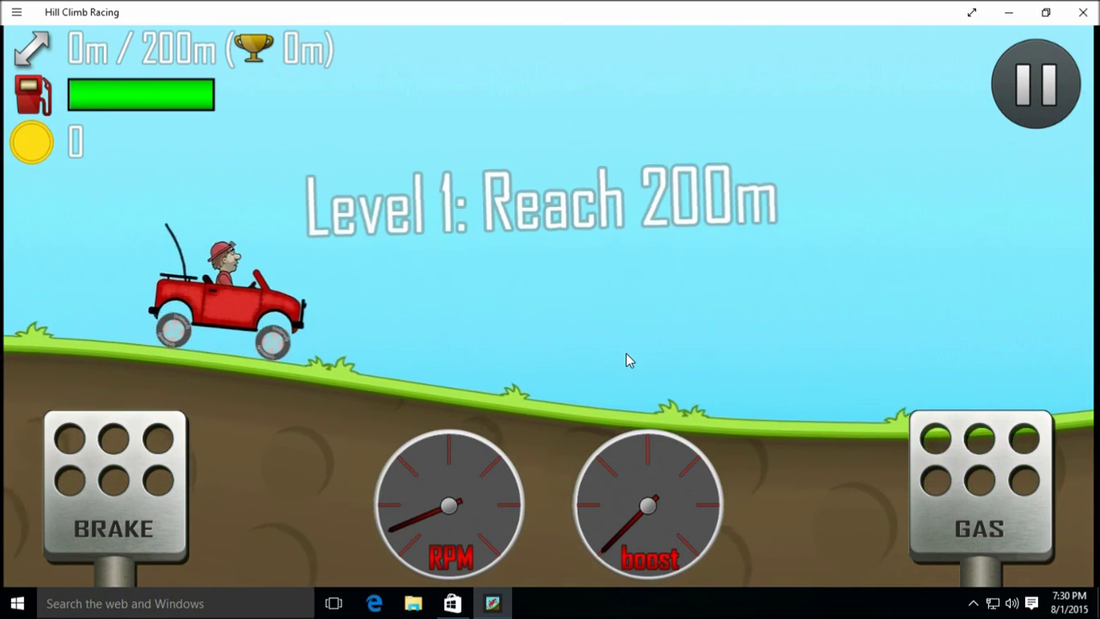
Step: Drive the Jeep to 112m with 215 coins, then close the game
key("Right")
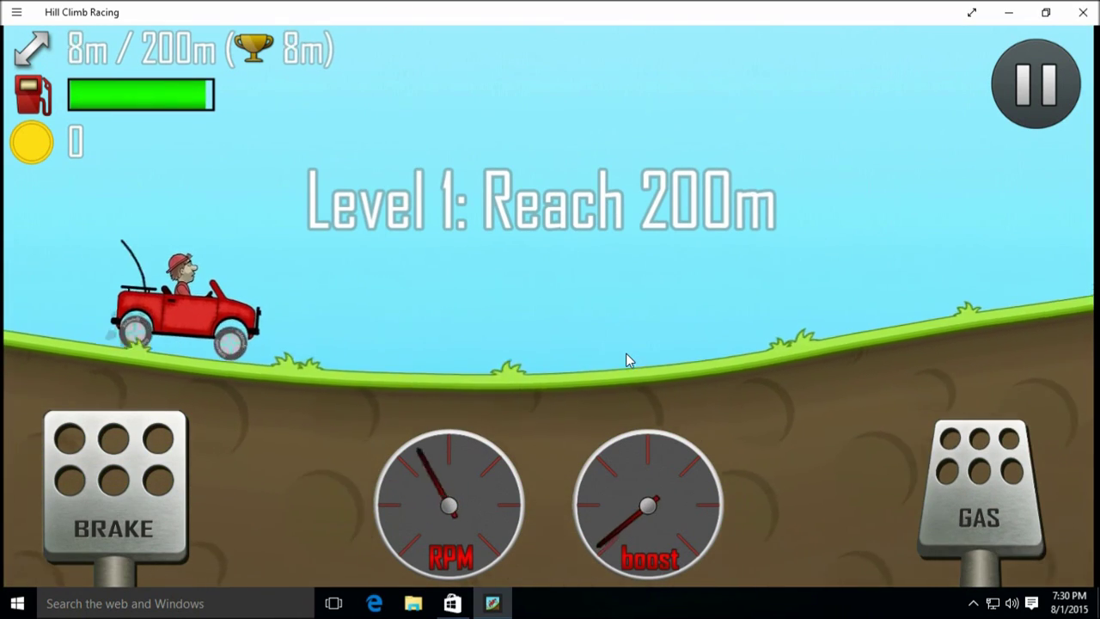
key("Right")
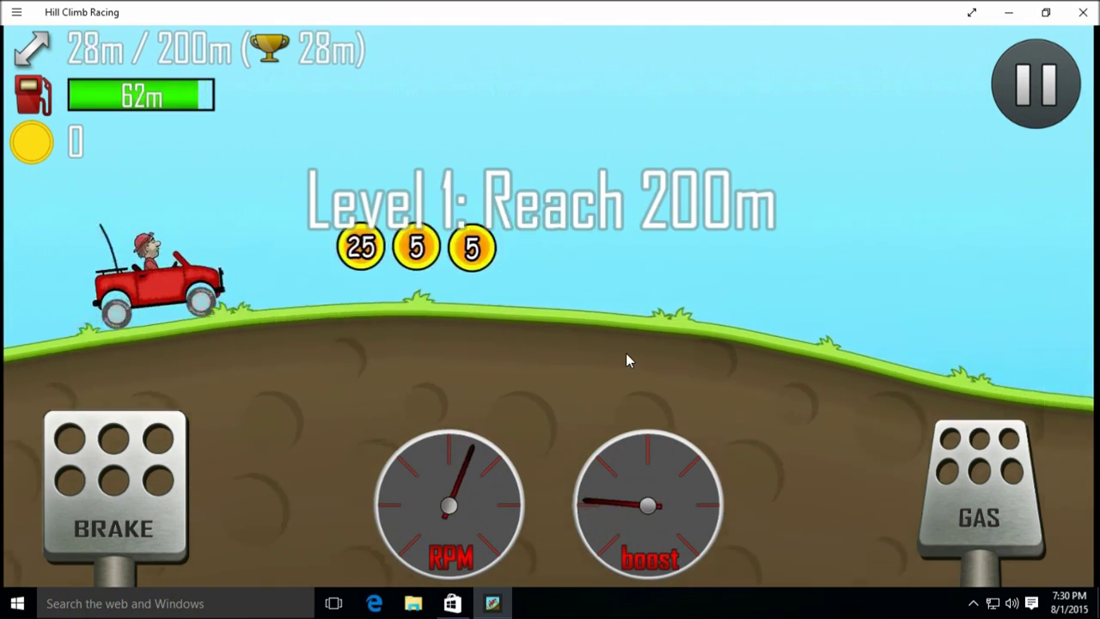
key("Right")
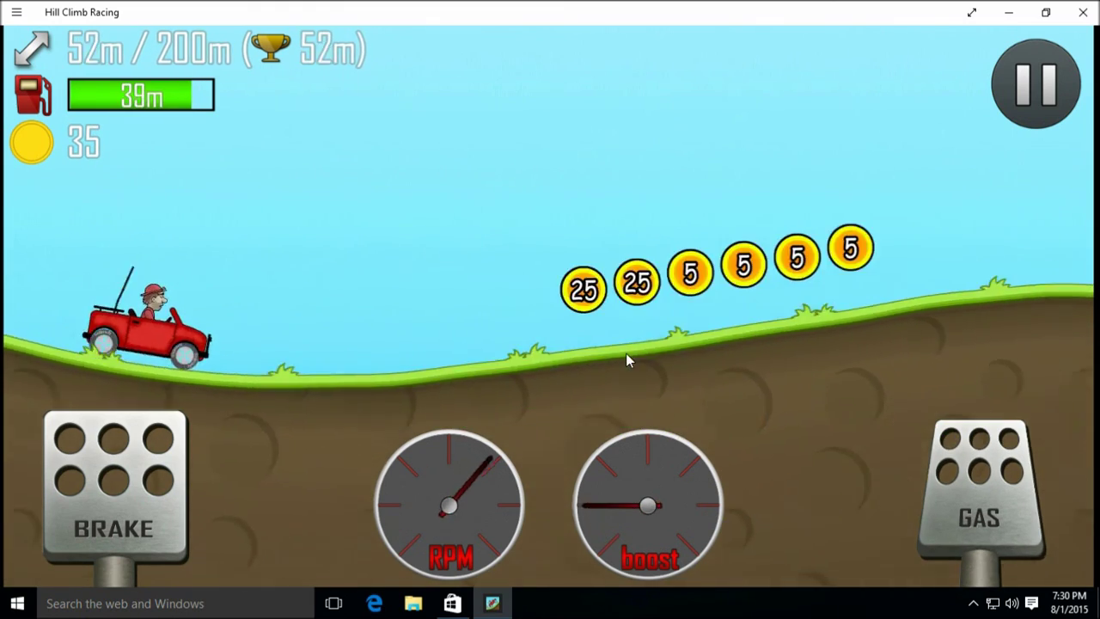
key("Right")
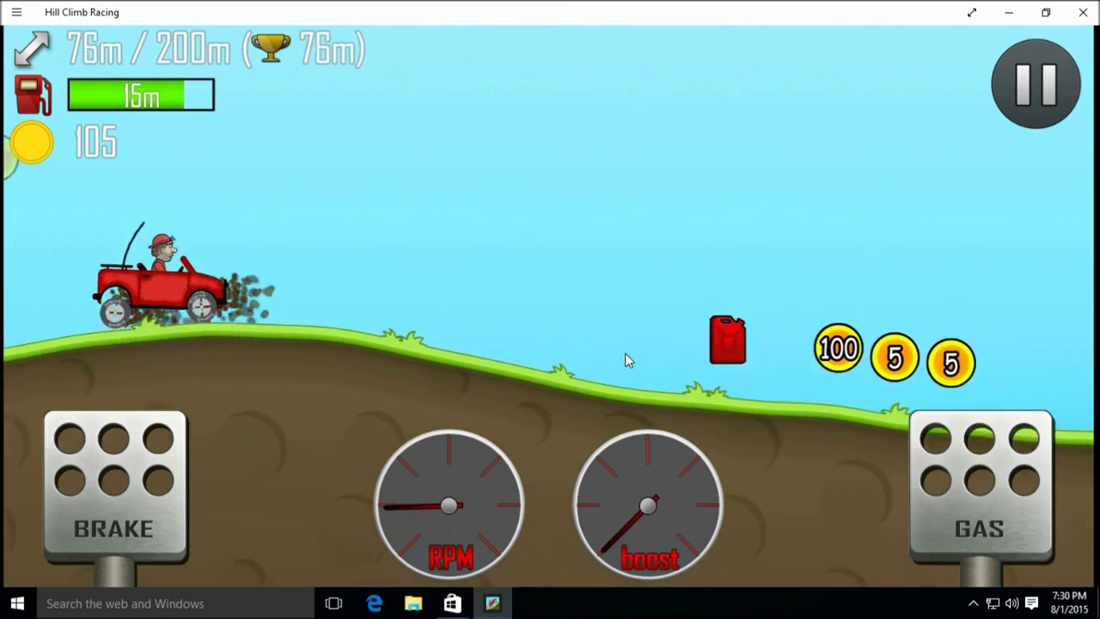
key("Right")
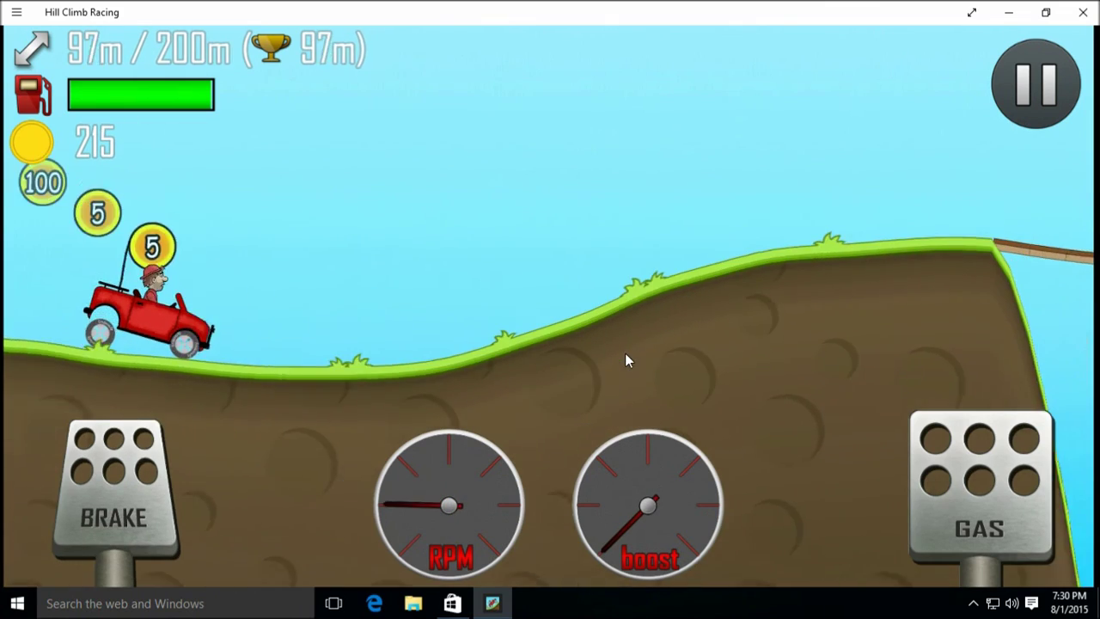
key("Left")
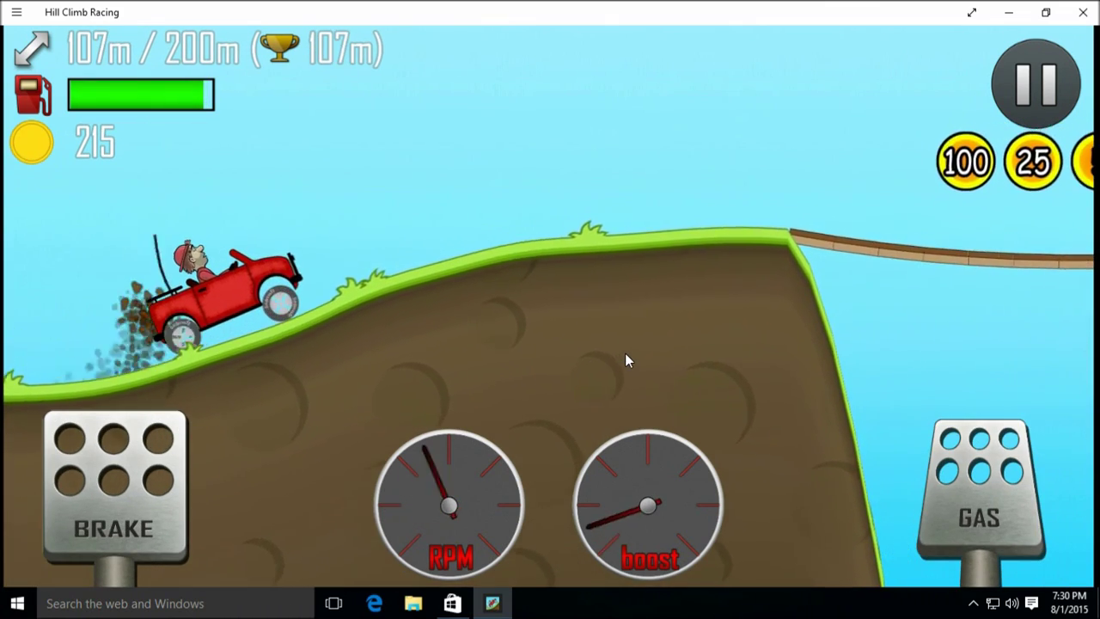
left_click(1081, 12)
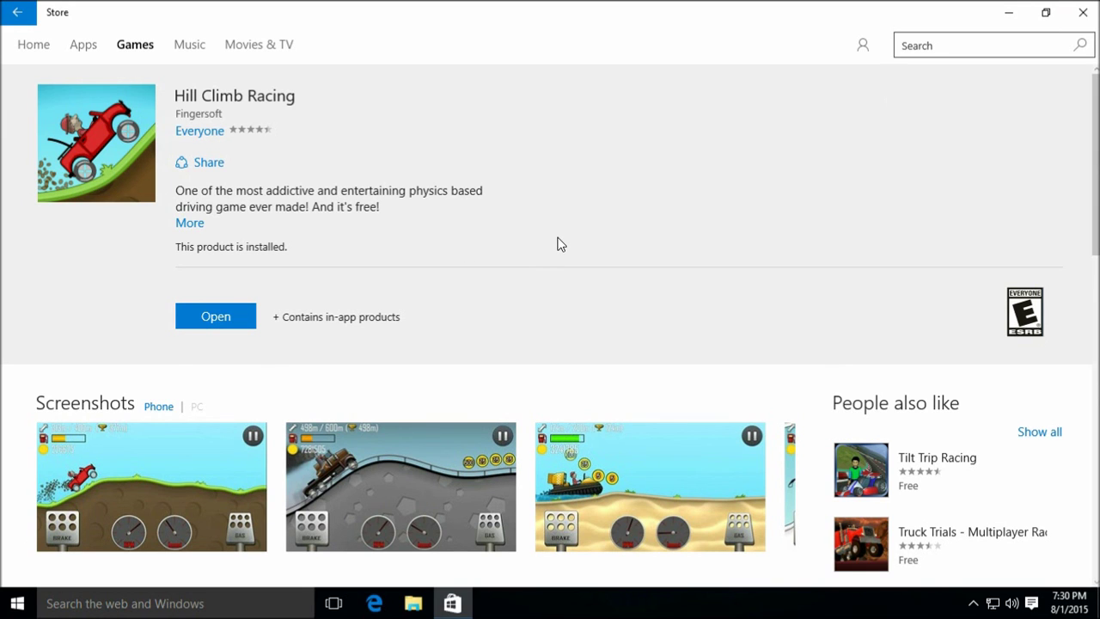
Step: Close the Store and open Local Disk (E:) in File Explorer
left_click(1082, 21)
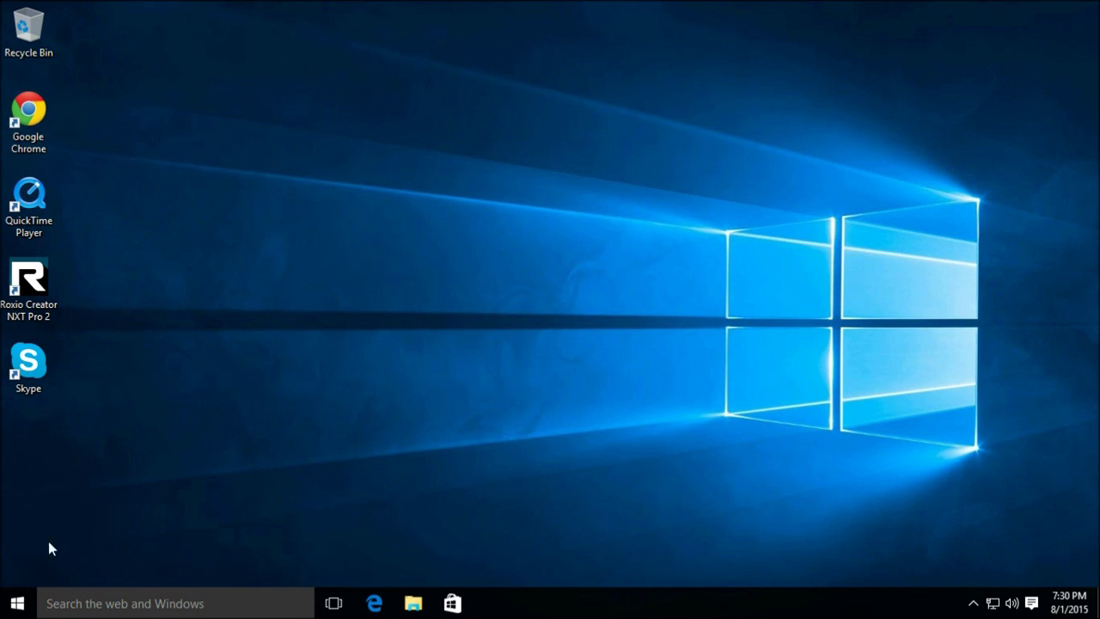
left_click(17, 605)
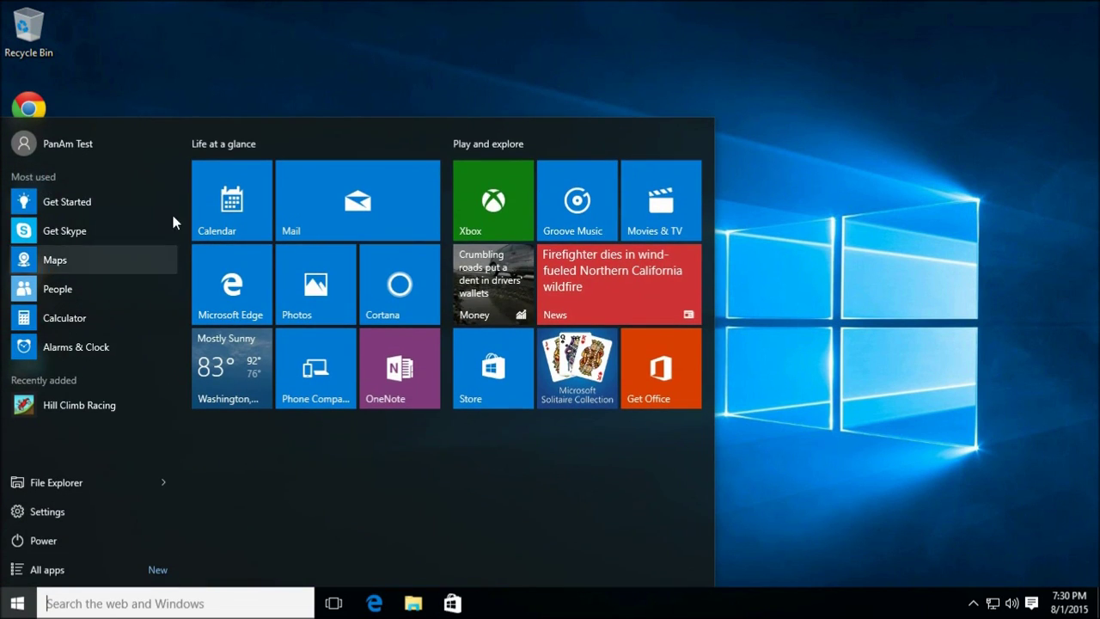
left_click(67, 142)
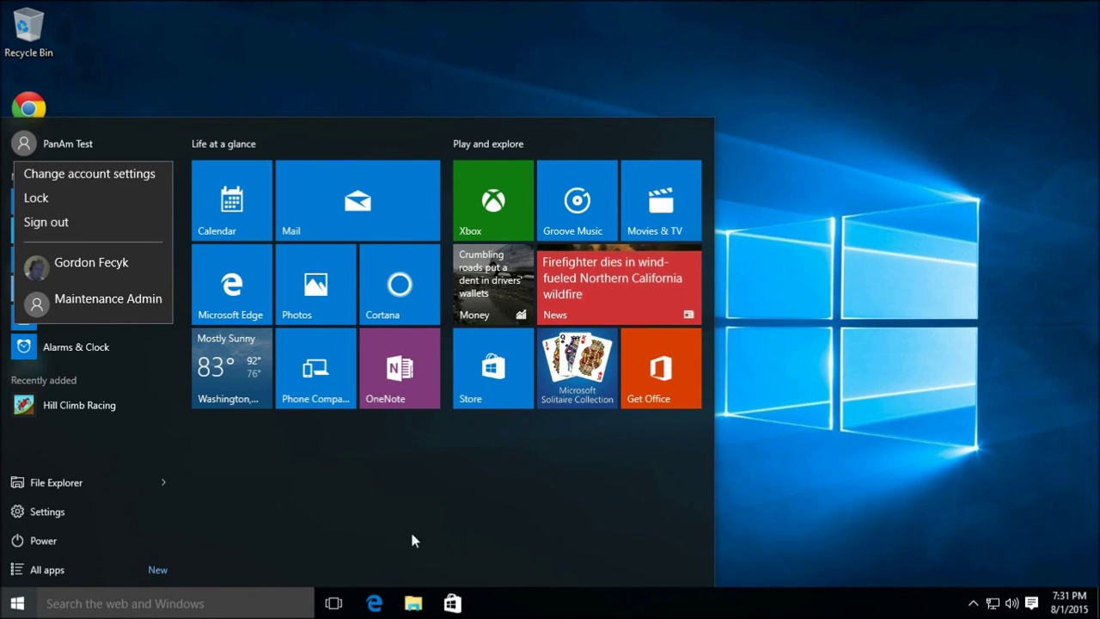
left_click(419, 605)
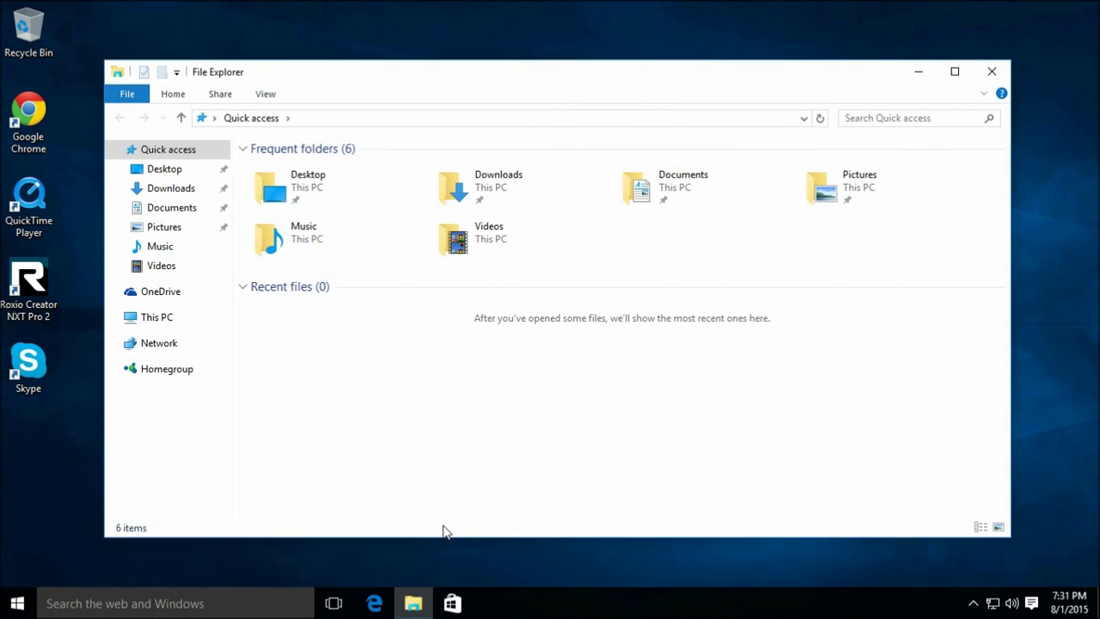
left_click(113, 317)
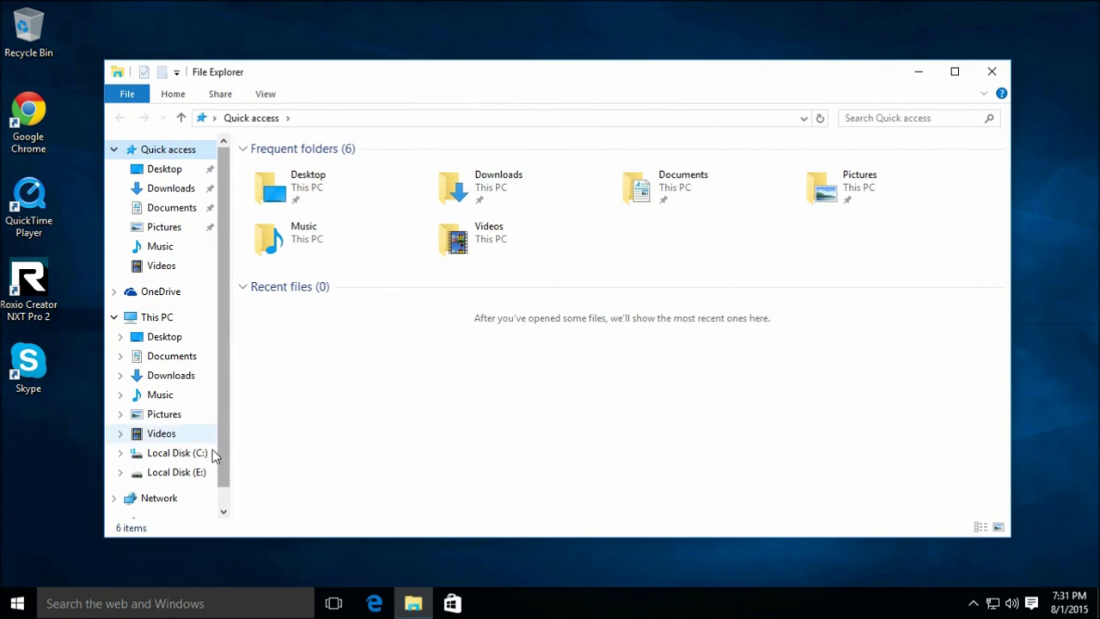
left_click(184, 471)
Step: Try running notepad from drive E:, dismiss the administrator-blocked error, and close Explorer
left_click_drag(1004, 230, 1003, 496)
double_click(341, 427)
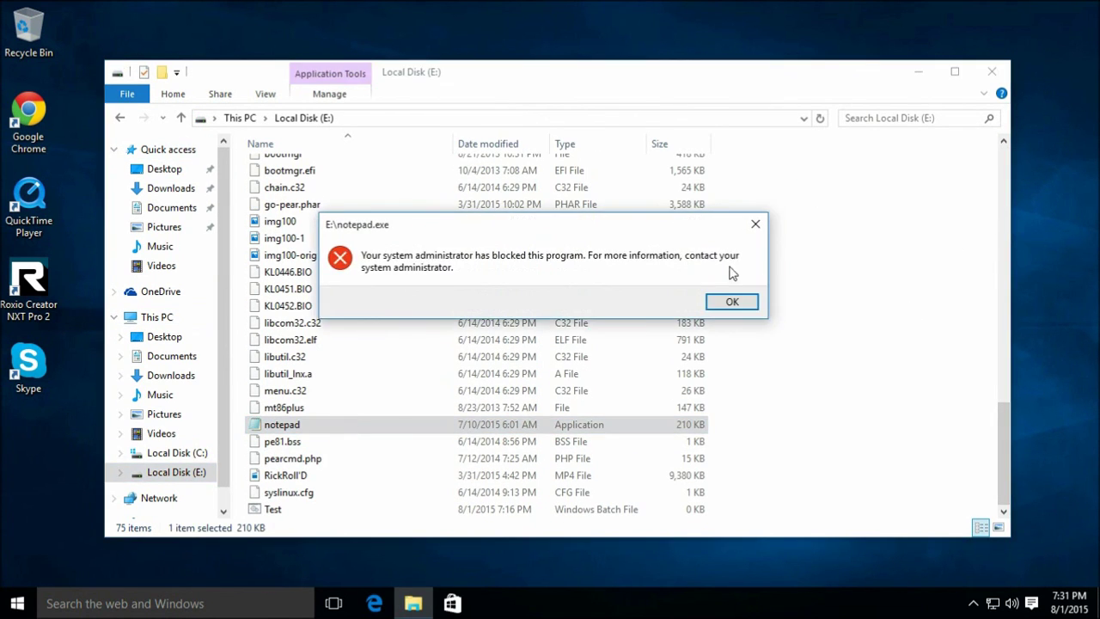
left_click(734, 302)
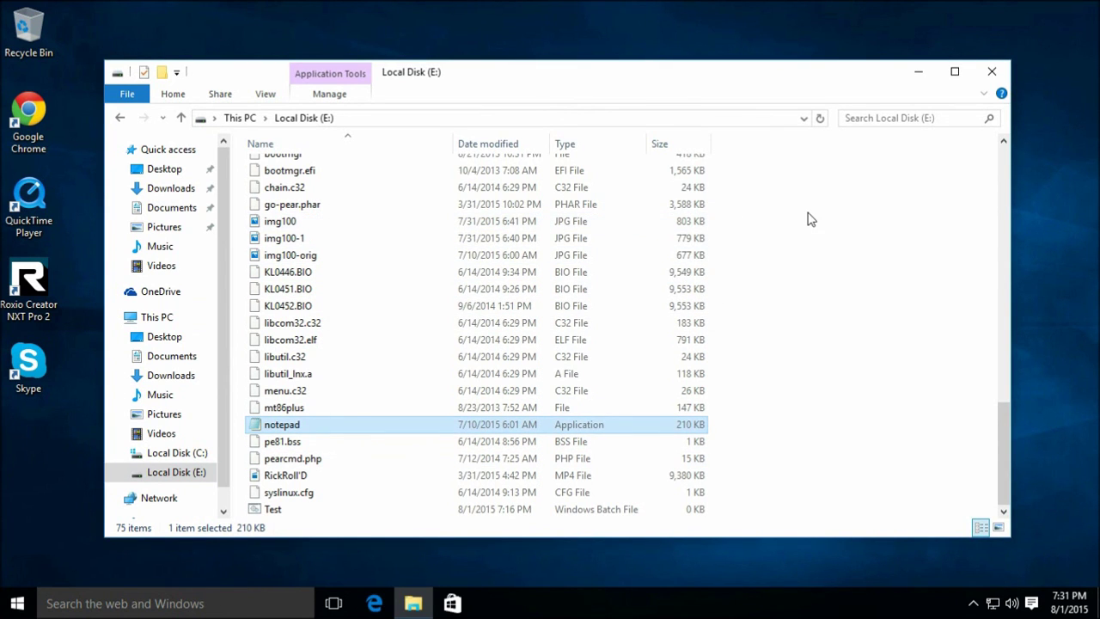
left_click(992, 71)
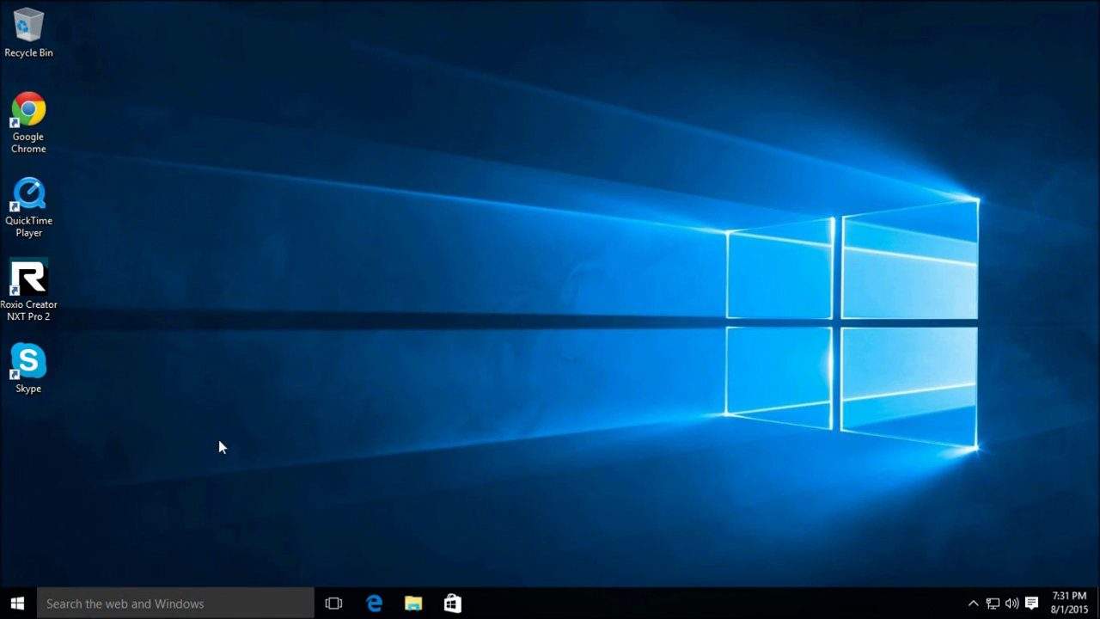
Step: View the Local Disk (C:) folders in File Explorer, then close it
left_click(413, 604)
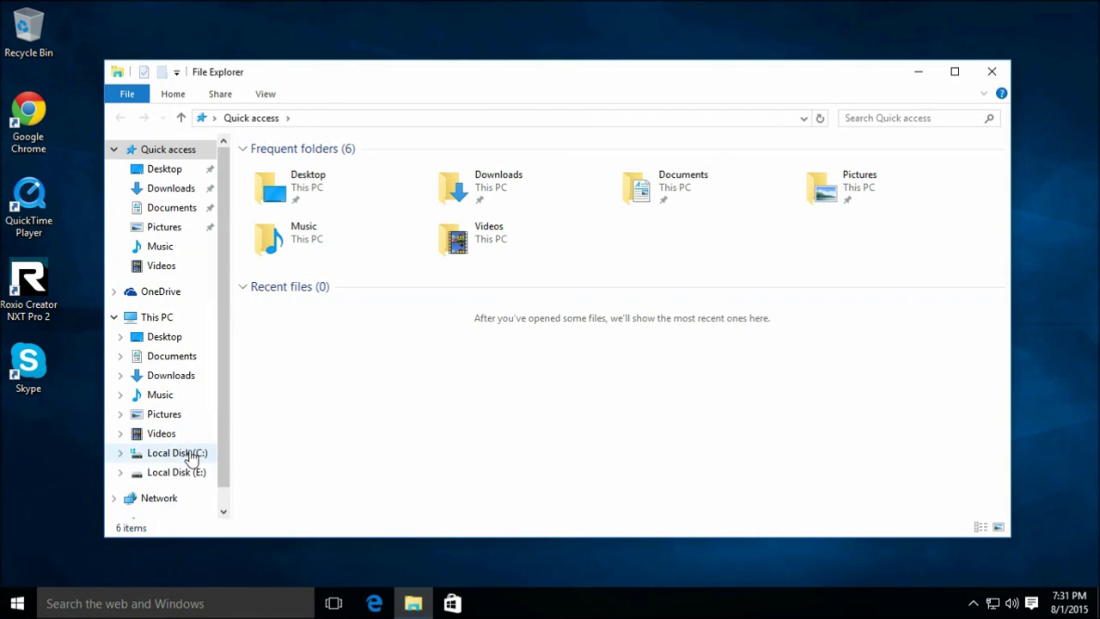
left_click(191, 455)
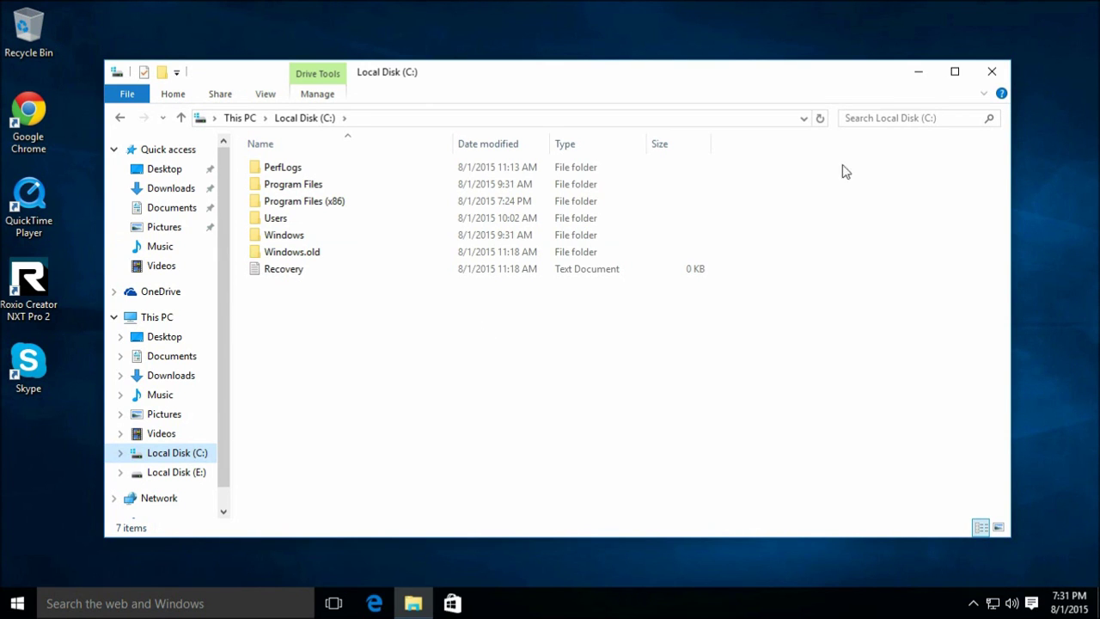
left_click(991, 71)
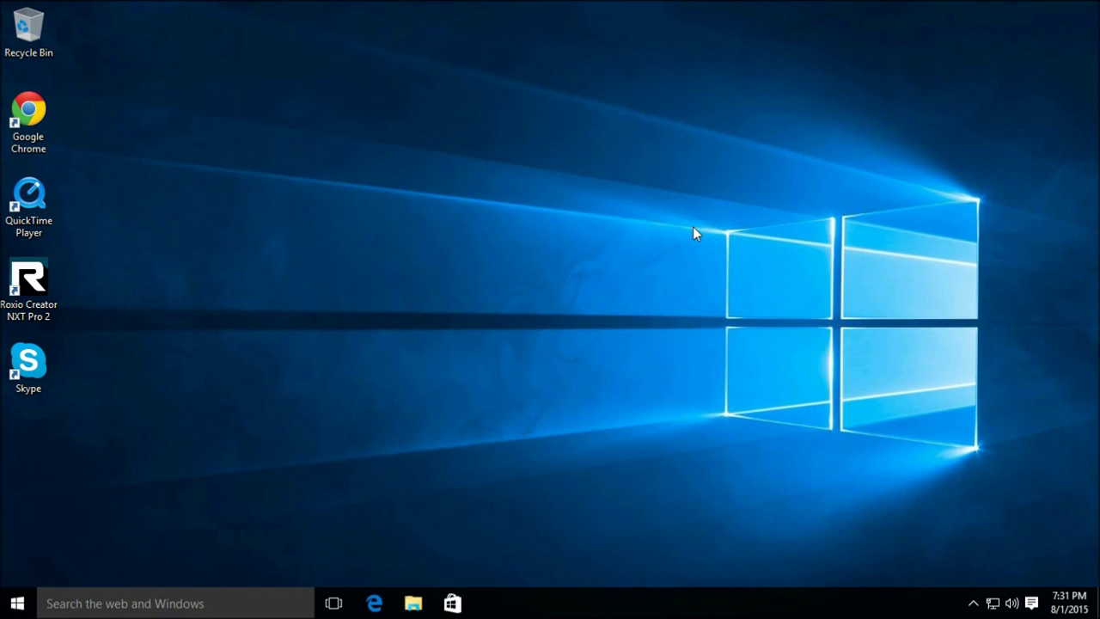
Step: Sign out of the current account from the Start menu
left_click(17, 603)
left_click(95, 146)
left_click(80, 220)
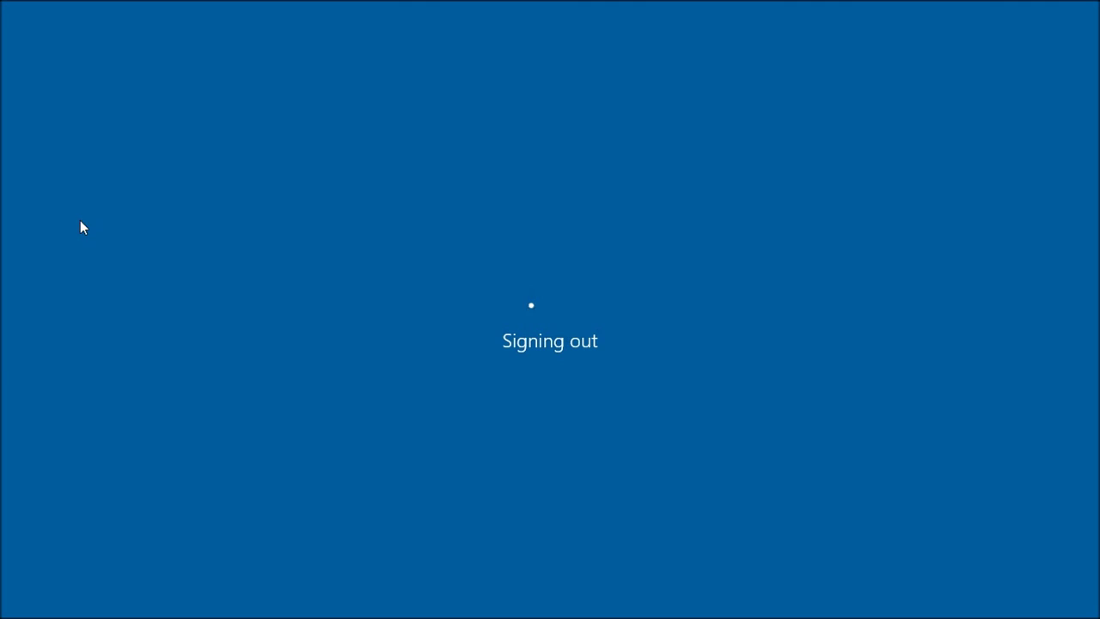